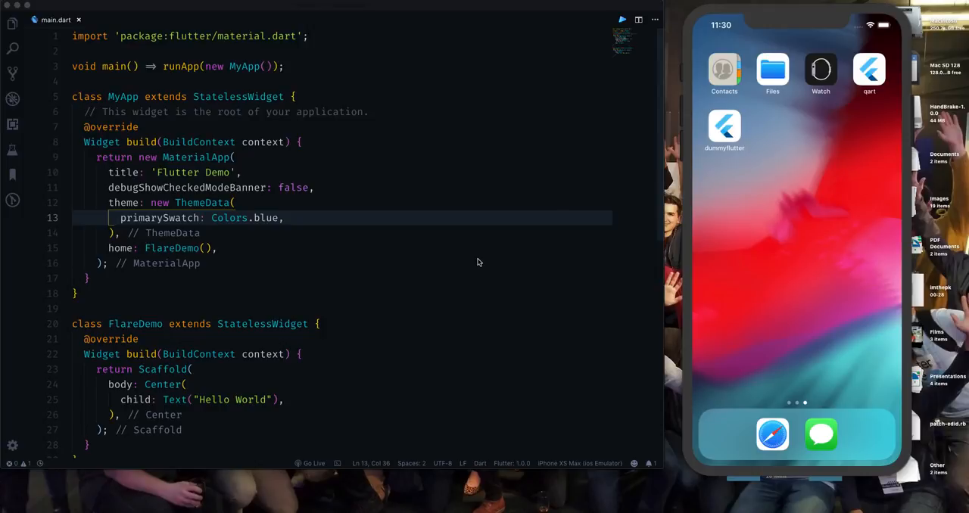
Switch to the browser, search Google for 2dimensions and open the 2Dimensions website in a new tab.
key(ctrl+Right)
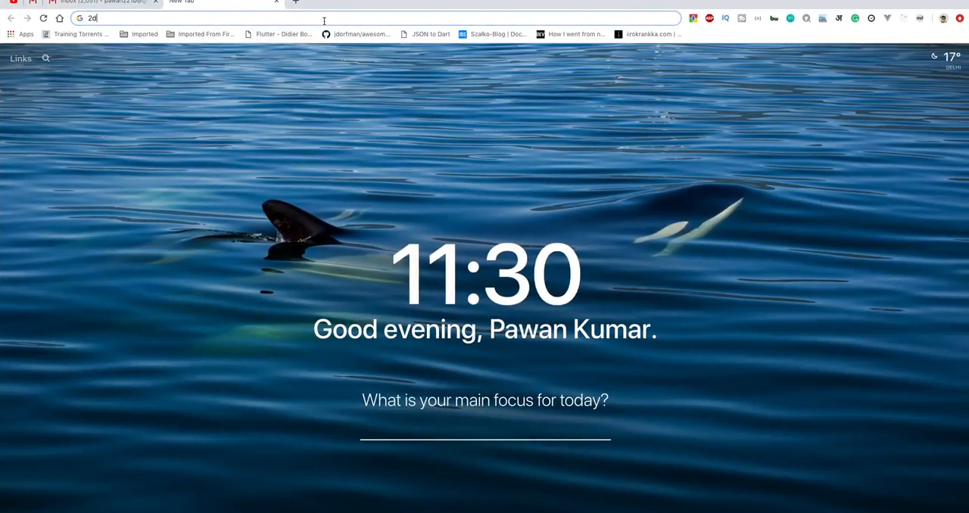
text(ime)
key(Down)
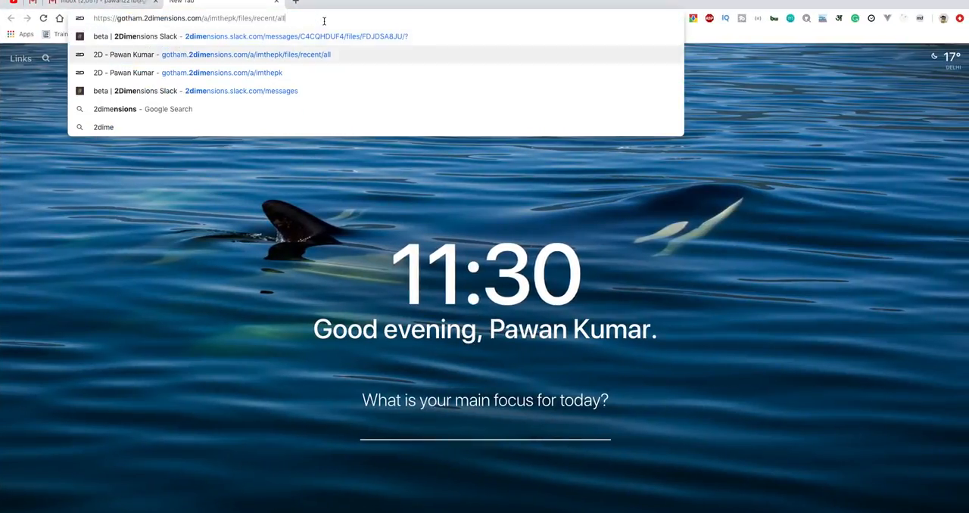
key(Down)
key(Down)
key(Down)
key(Return)
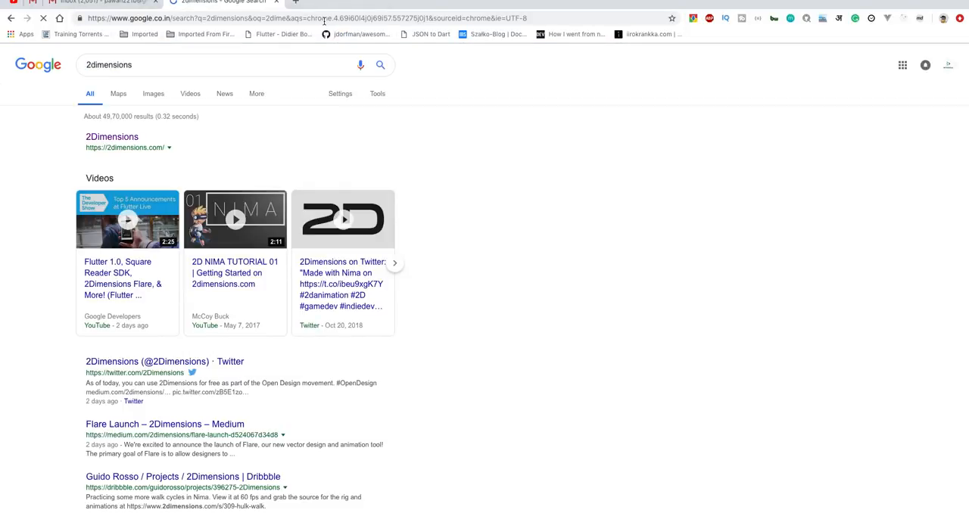
middle_click(113, 136)
click(338, 6)
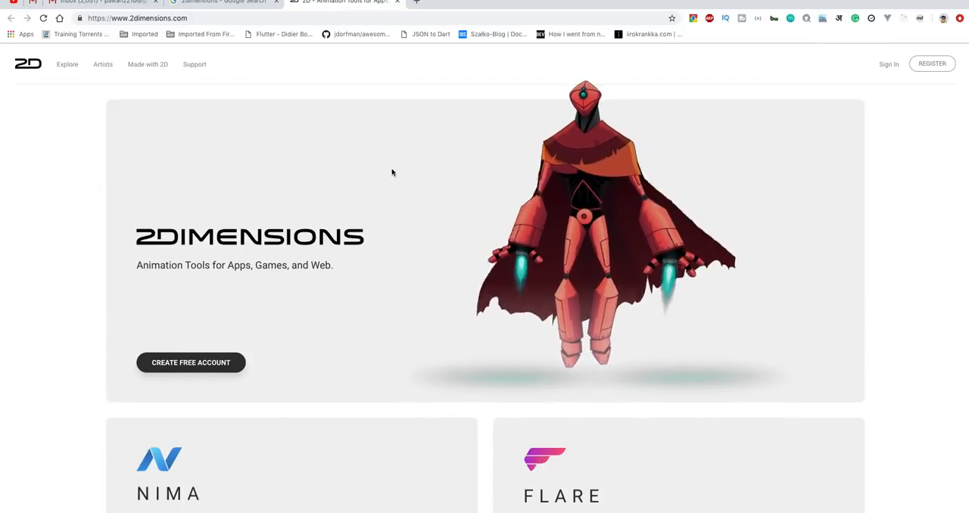
Open the Flare product page from the 2Dimensions home page and look through it.
triple_click(224, 266)
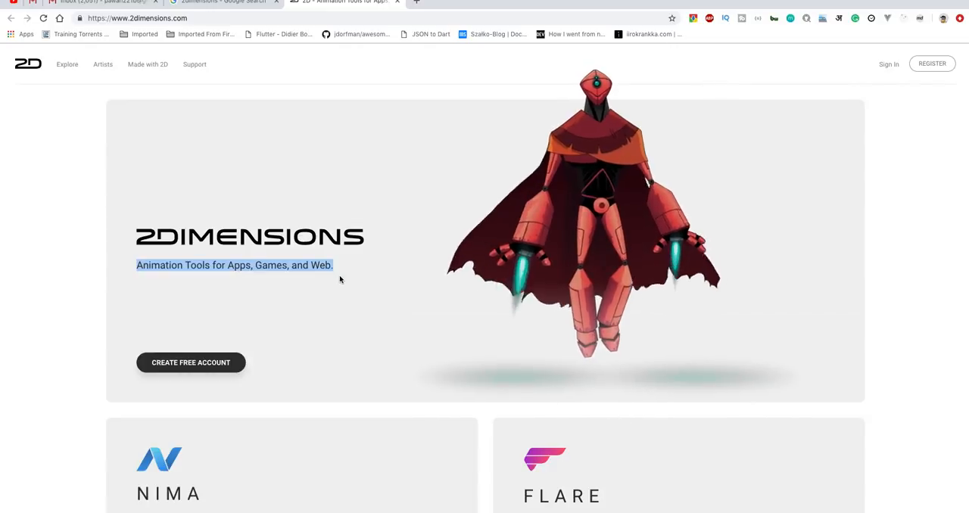
scroll(340, 280, down, 4)
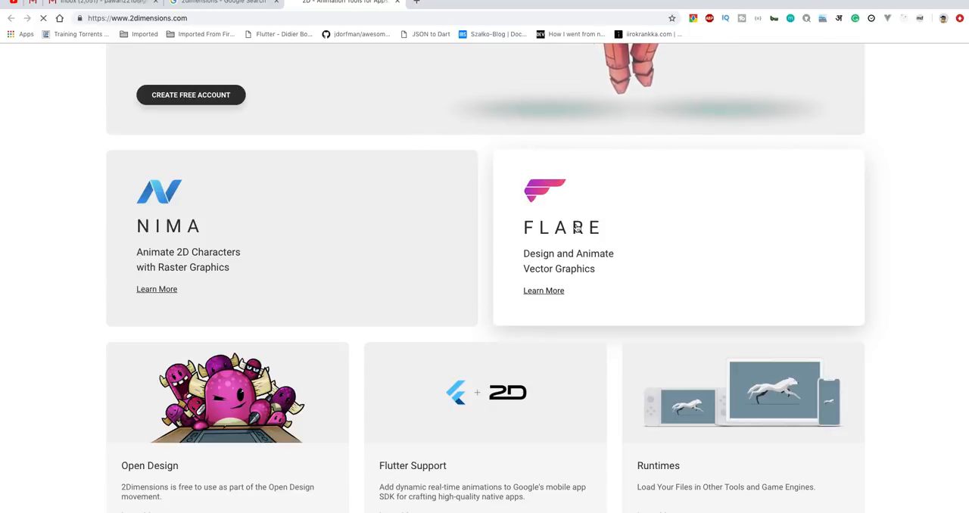
click(576, 228)
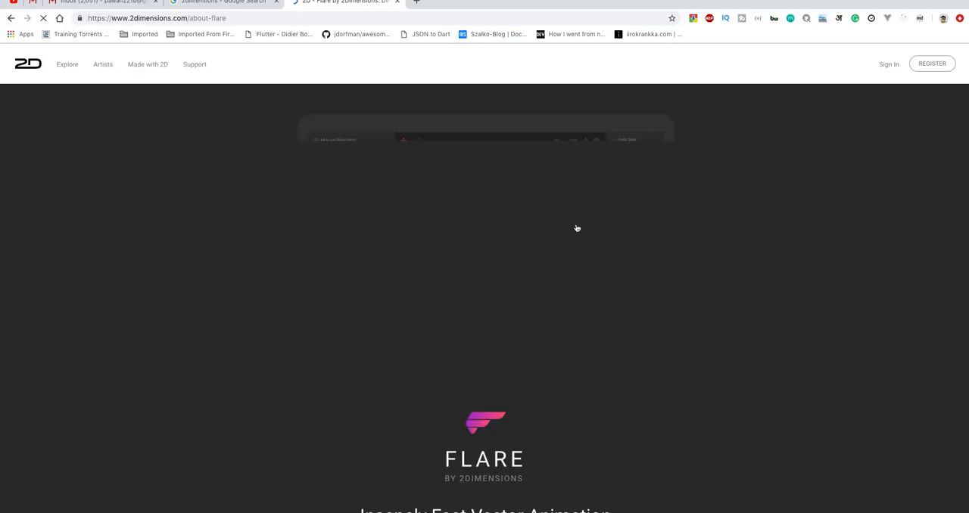
scroll(660, 240, down, 3)
scroll(660, 241, down, 2)
scroll(660, 241, up, 5)
View the Create Free Account registration form and return to the Flare page.
click(931, 64)
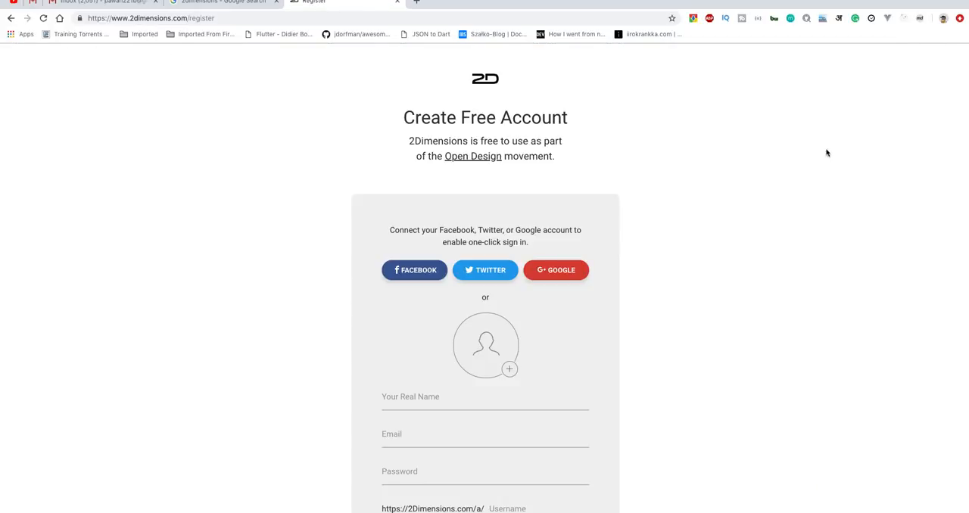
scroll(738, 186, down, 1)
scroll(739, 185, up, 1)
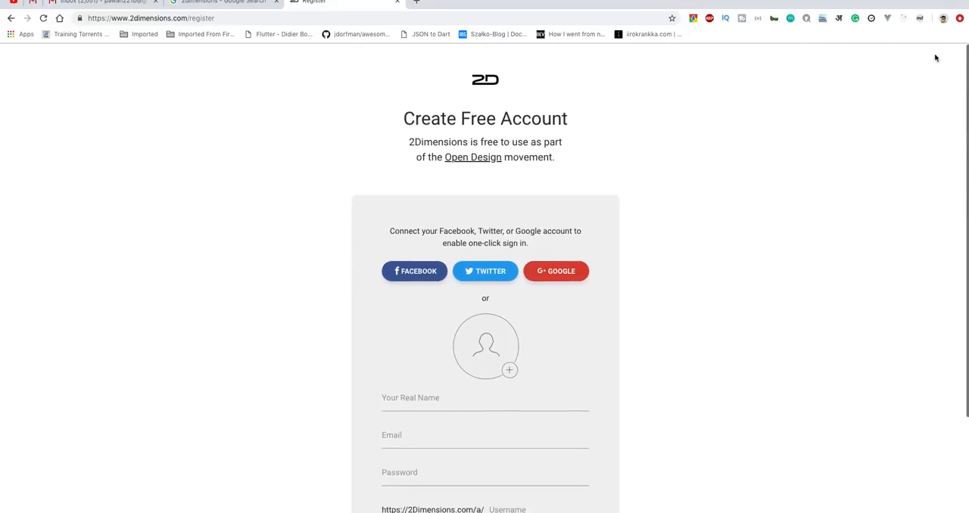
click(10, 18)
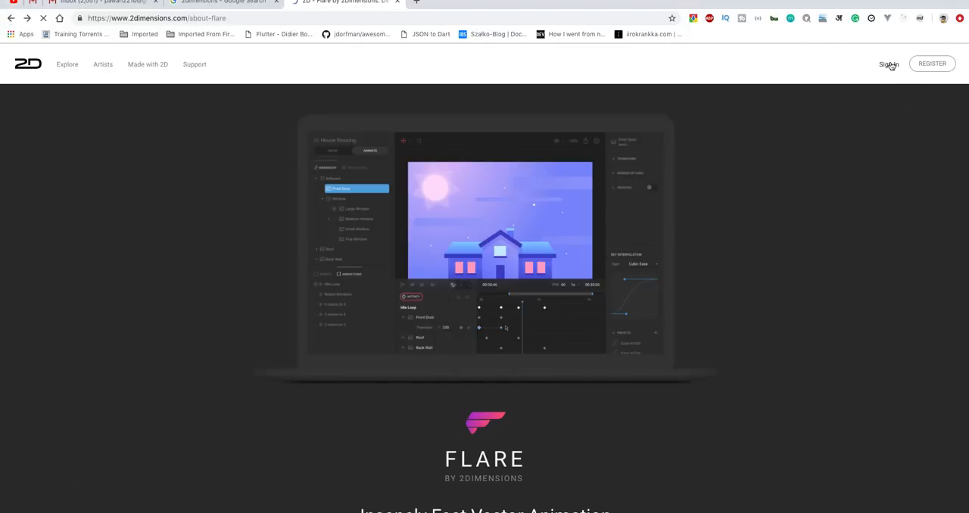
Open the 2Dimensions sign-in page and enter the account e-mail.
click(889, 65)
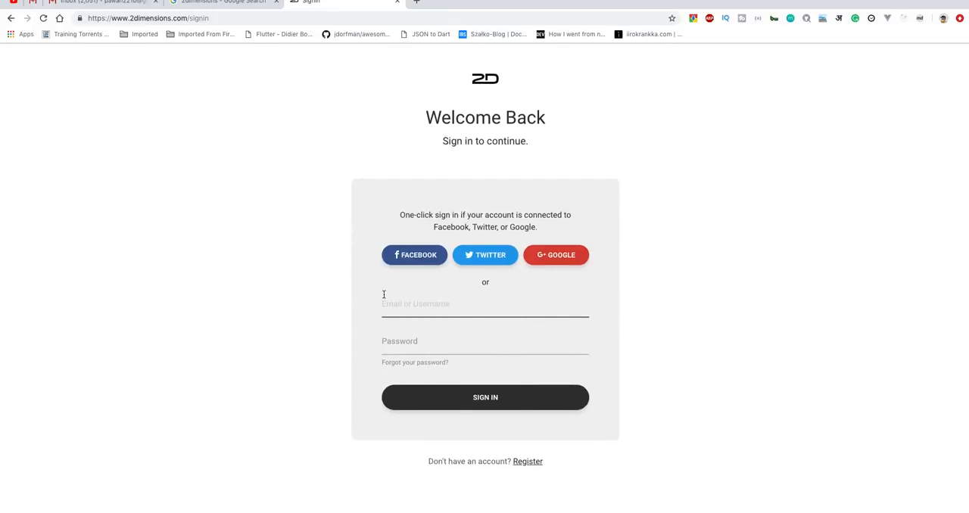
click(444, 317)
click(404, 306)
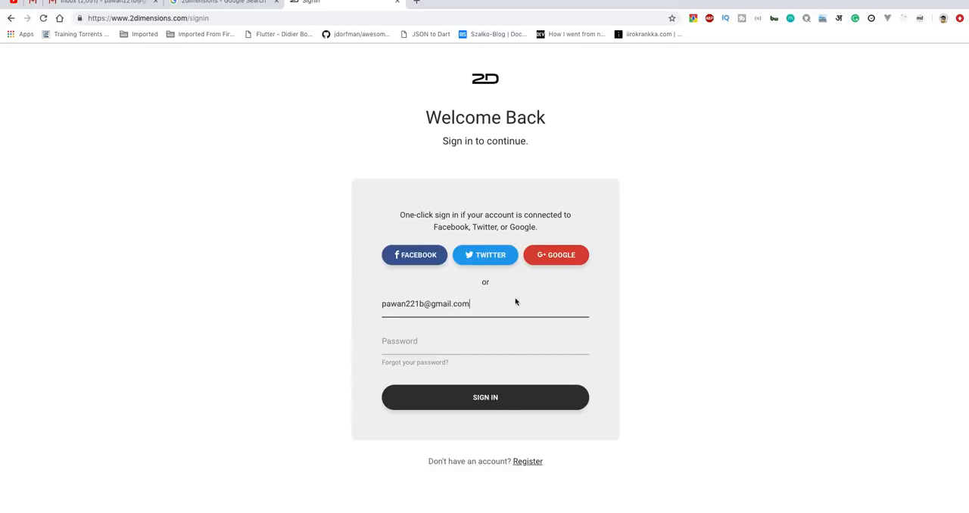
Enter the account password, sign in, and decline saving the password in the browser.
click(429, 345)
text(•••••••••)
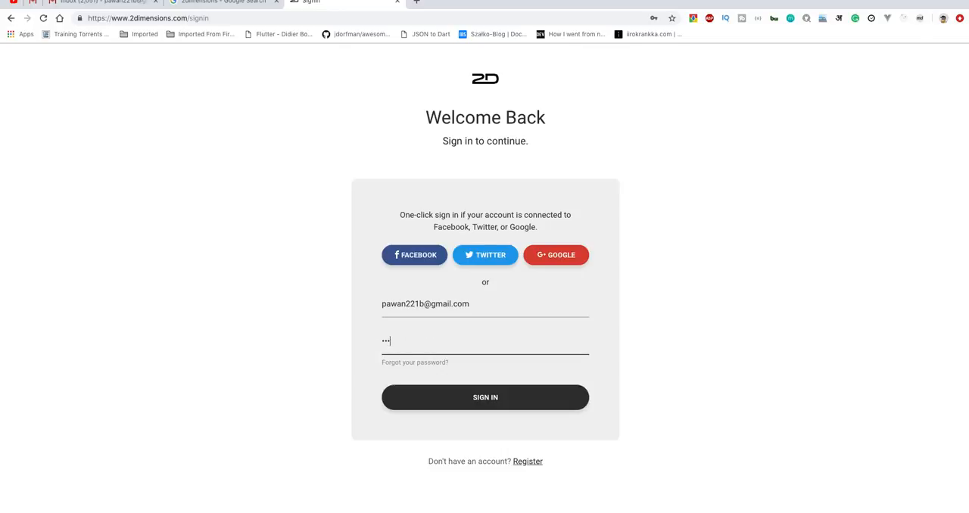
text(•)
key(Return)
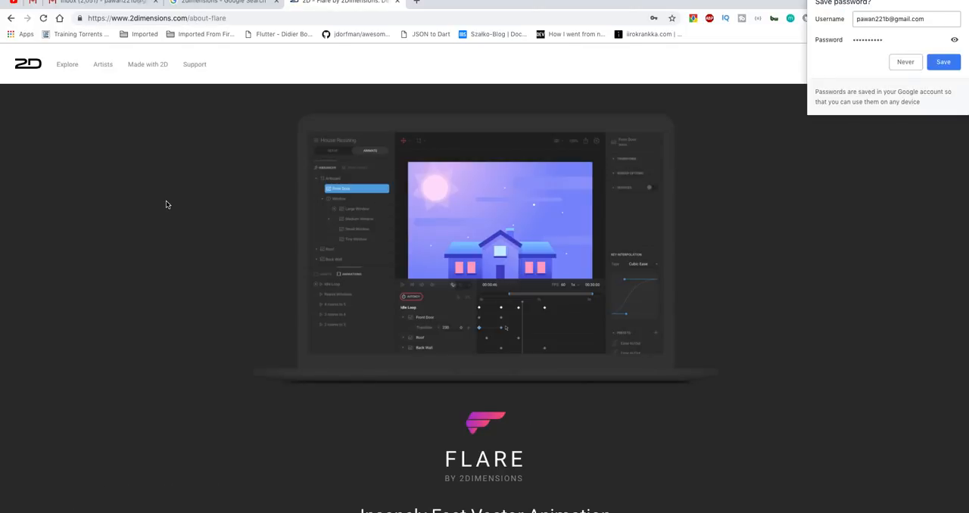
click(904, 64)
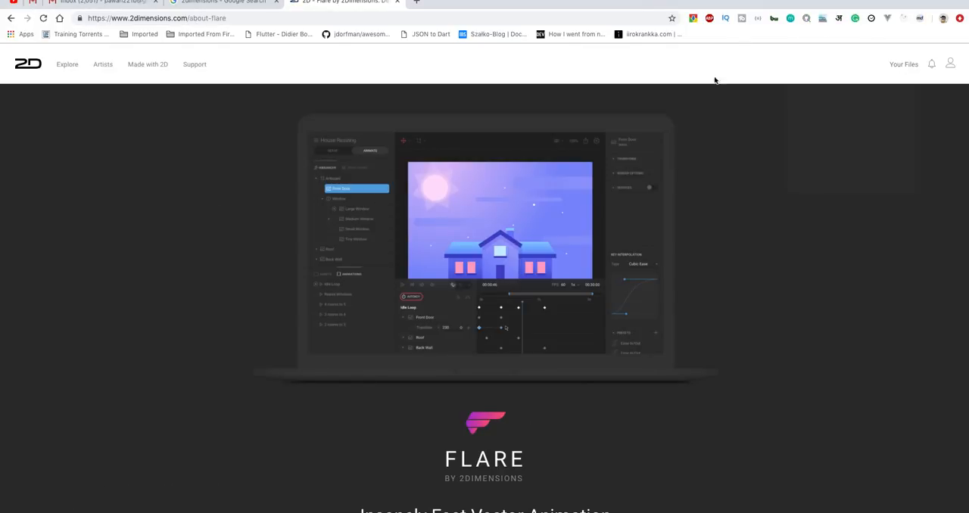
Create a new Flare file from the account's files and accept its Public file properties.
click(901, 64)
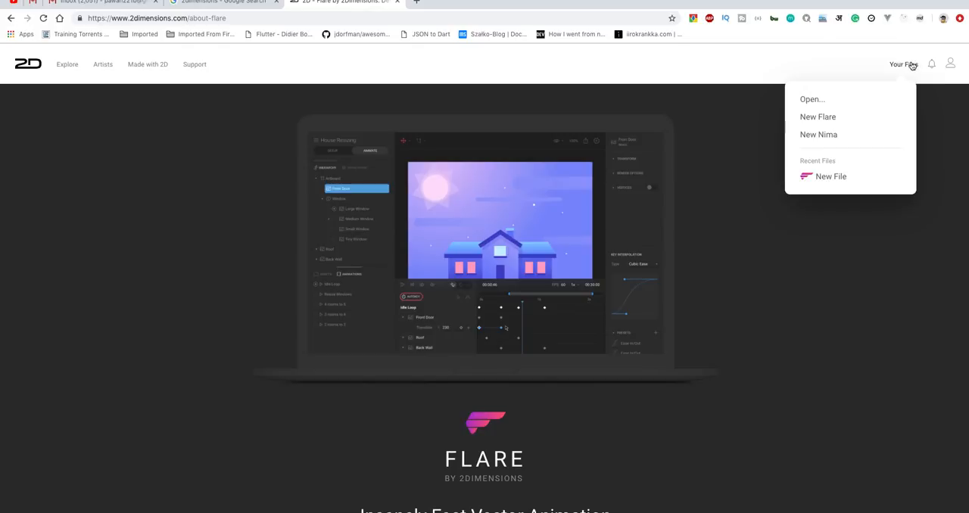
click(844, 67)
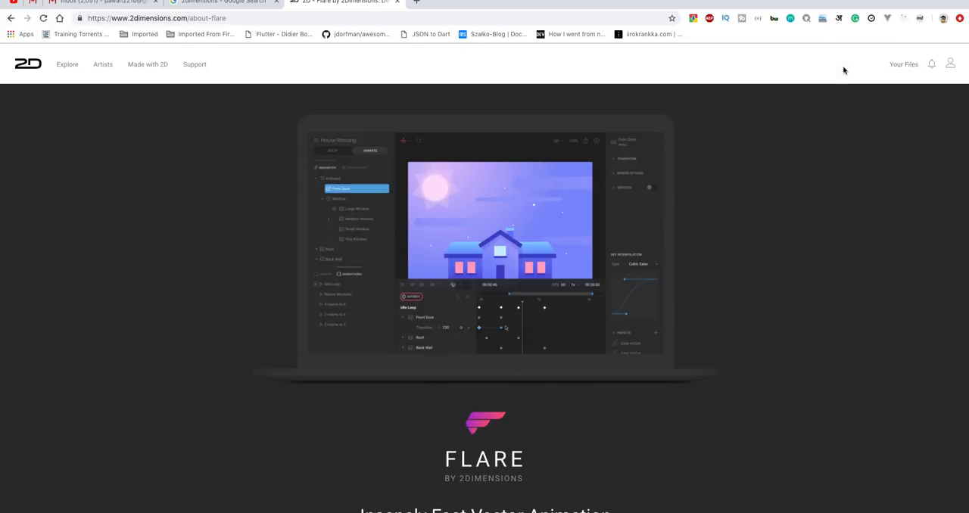
click(904, 68)
click(828, 119)
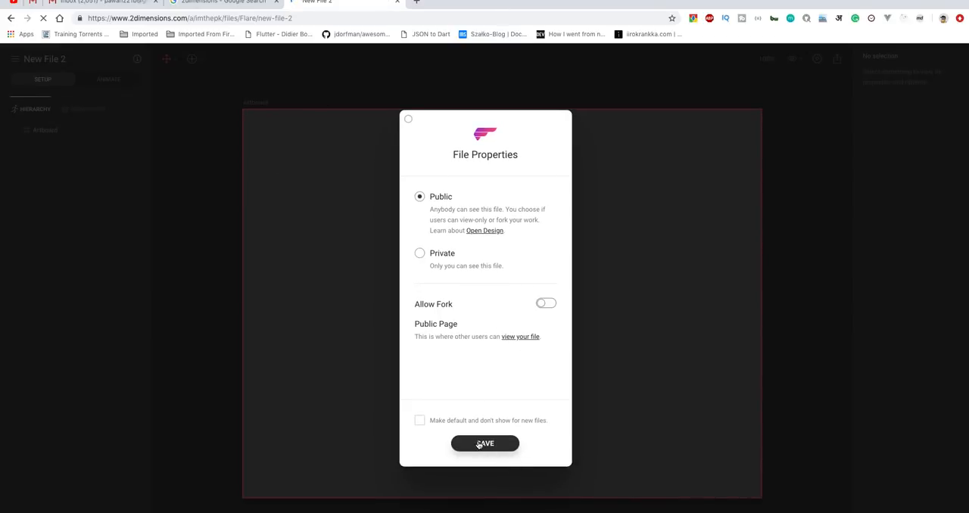
click(484, 444)
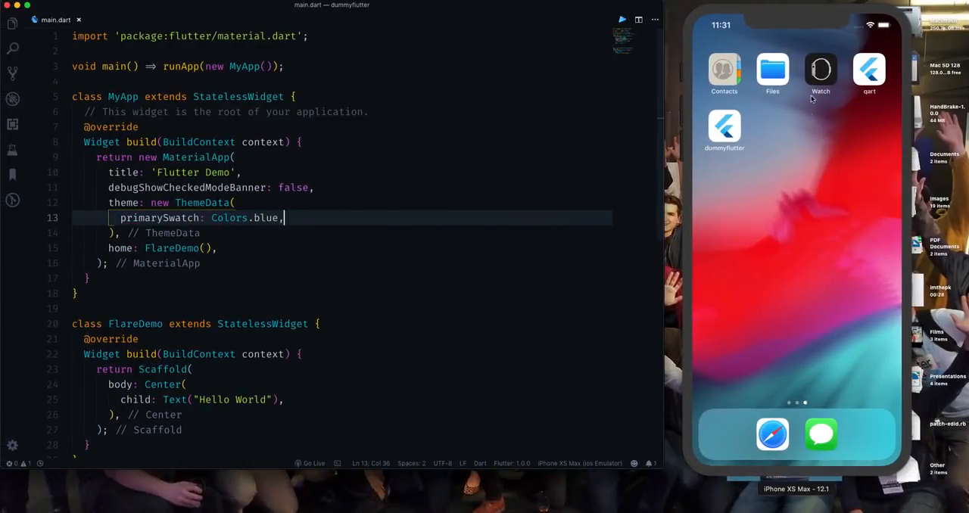
Run the dummyflutter app in the iPhone simulator to view its coloured-dot loader, and return to the Flare file in the browser.
click(732, 133)
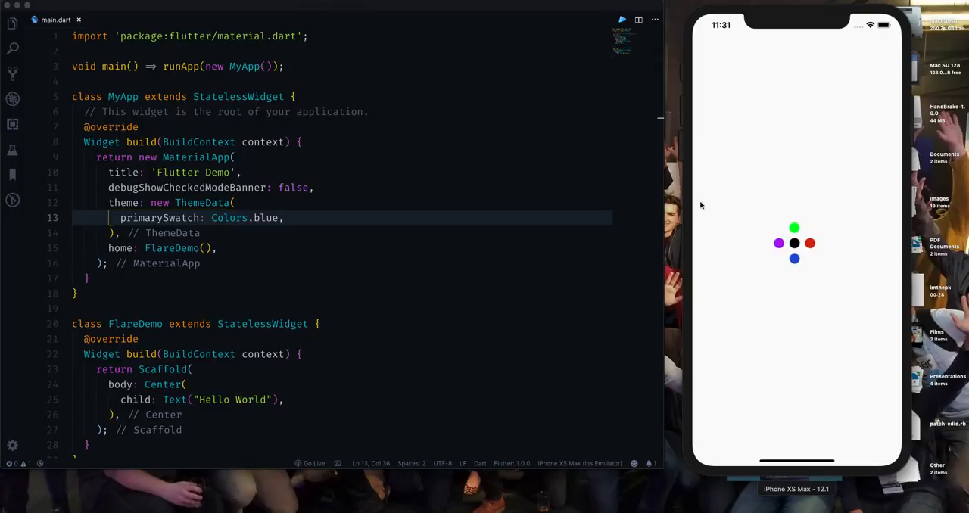
click(388, 247)
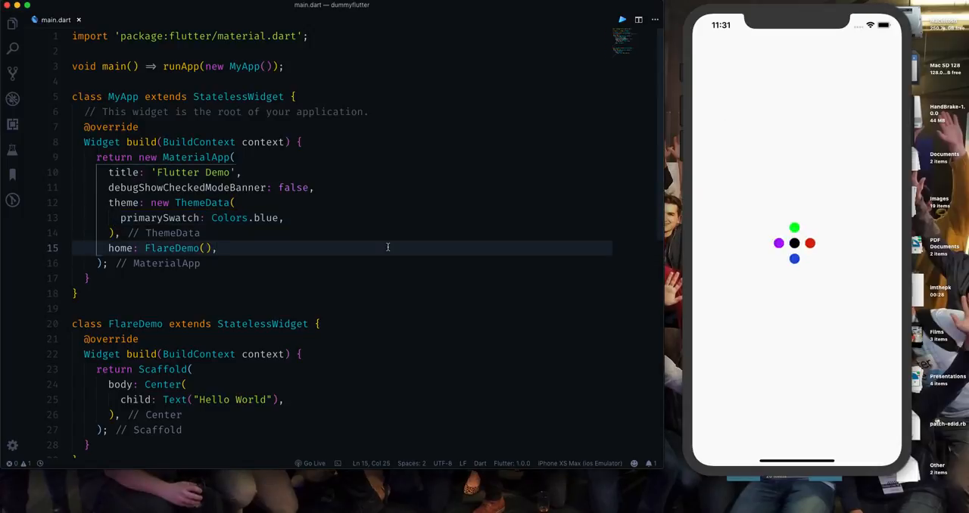
key(ctrl+Right)
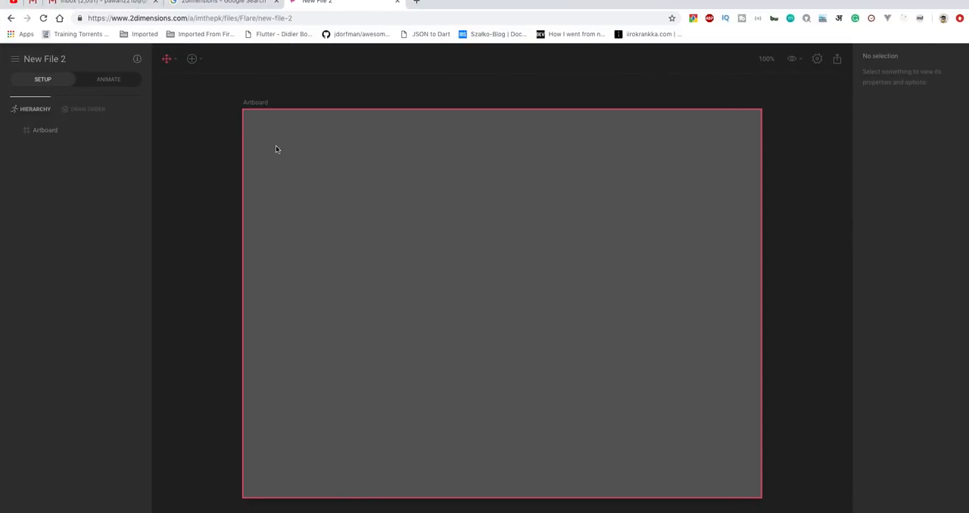
Examine the Setup and Animate modes, the transform tools and the create tools with their shape options.
click(108, 80)
click(35, 80)
click(112, 80)
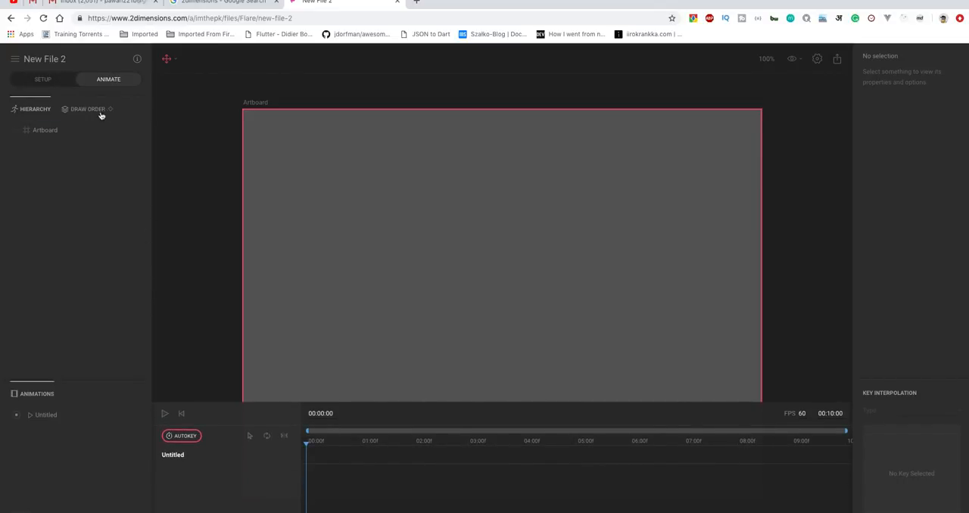
click(45, 83)
click(175, 61)
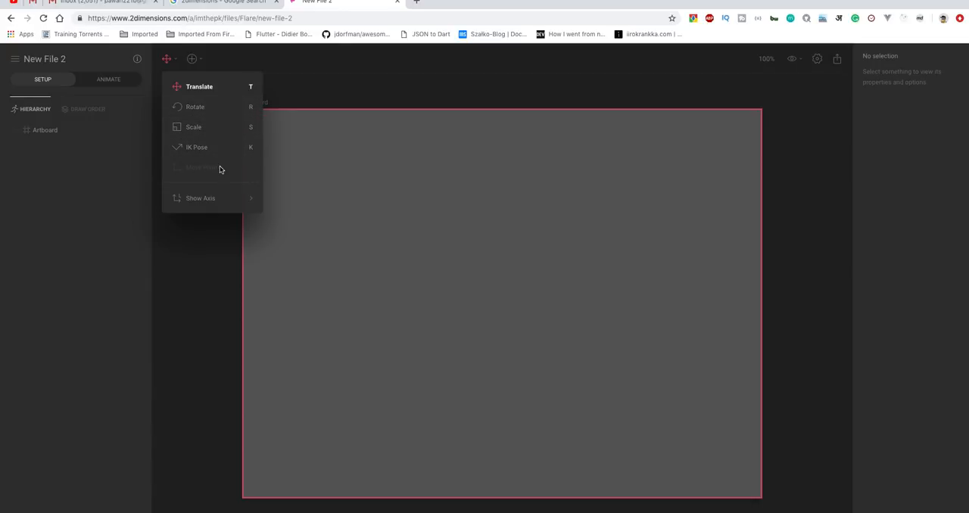
click(205, 234)
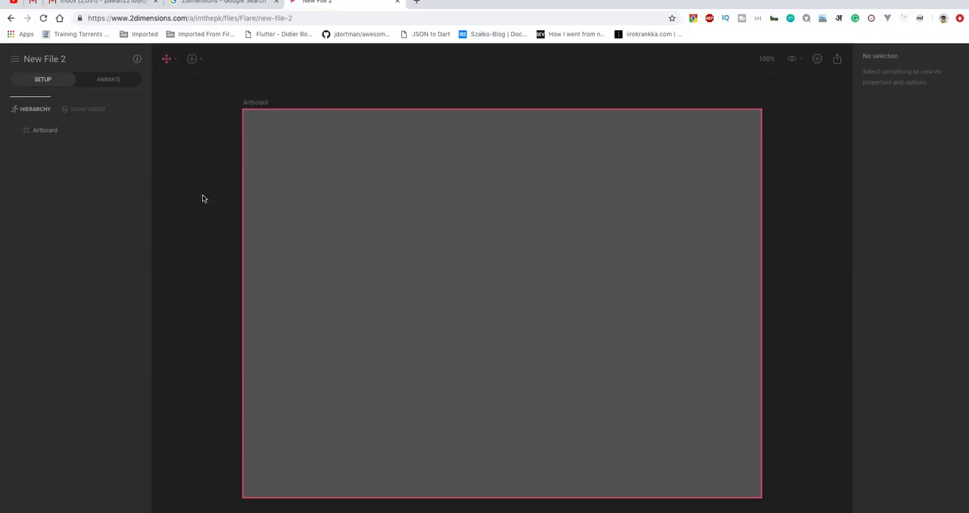
click(193, 59)
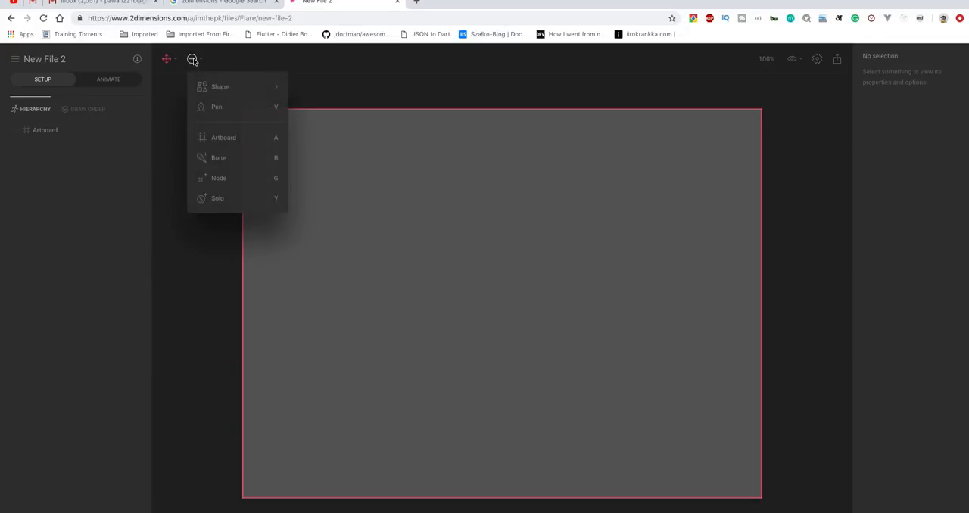
mouse_move(247, 89)
click(210, 231)
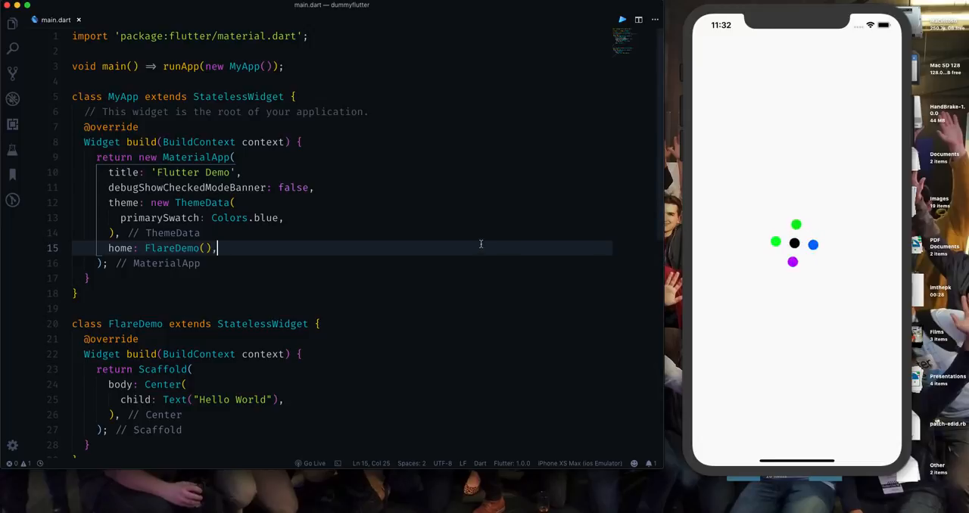
Switch back to the Flare file and draw an ellipse about 61 × 66 at about X 461.5, Y 245 on the artboard.
key(ctrl+Right)
click(192, 58)
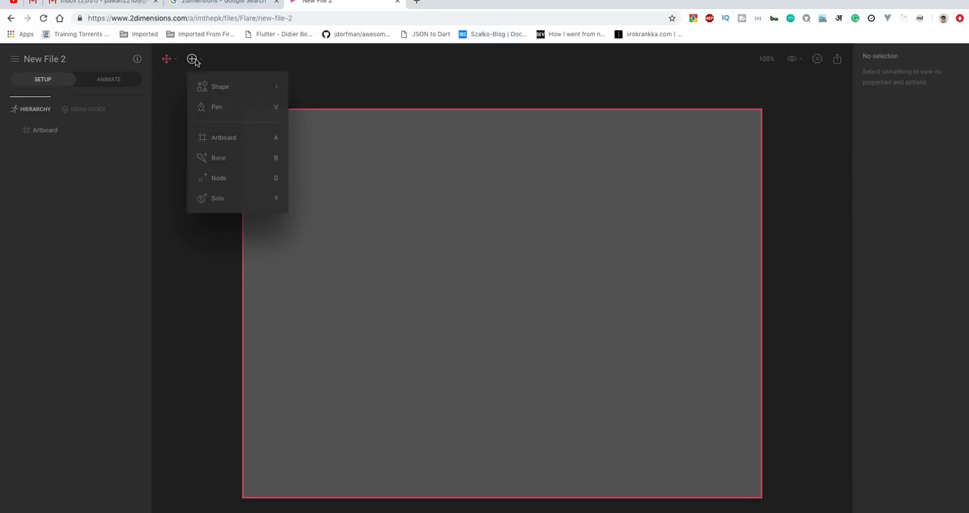
mouse_move(227, 90)
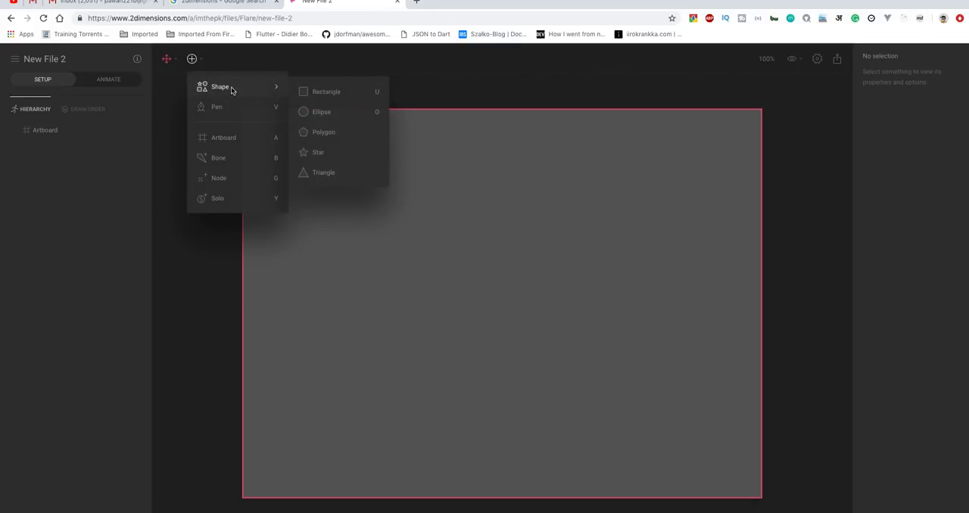
click(328, 112)
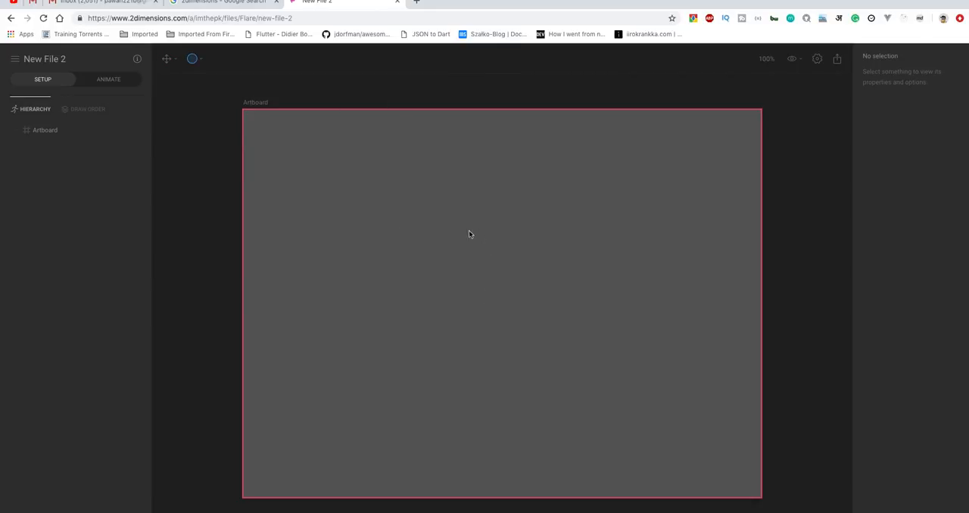
mouse_move(491, 219)
mouse_down()
mouse_move(459, 225)
mouse_move(460, 250)
mouse_up()
Copy the ellipse and paste four duplicates of it in the same place.
click(473, 237)
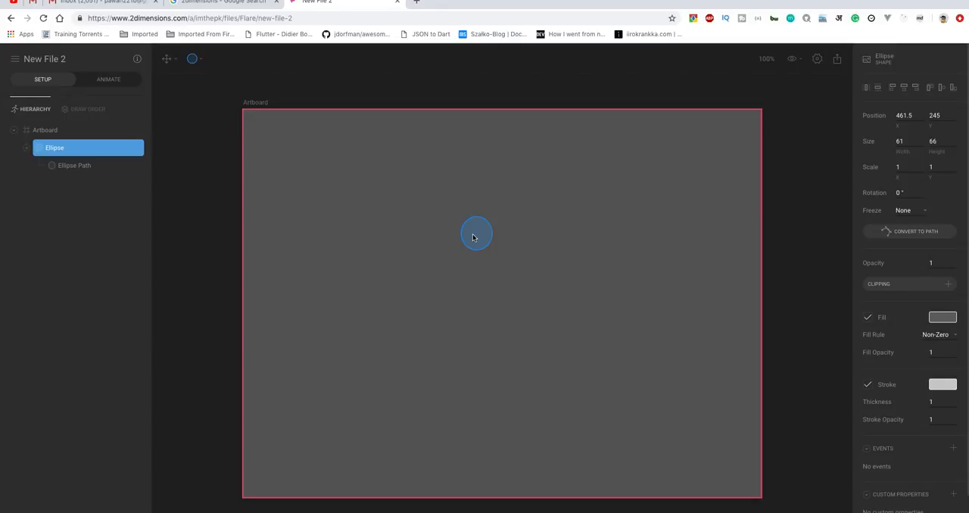
key(super+v)
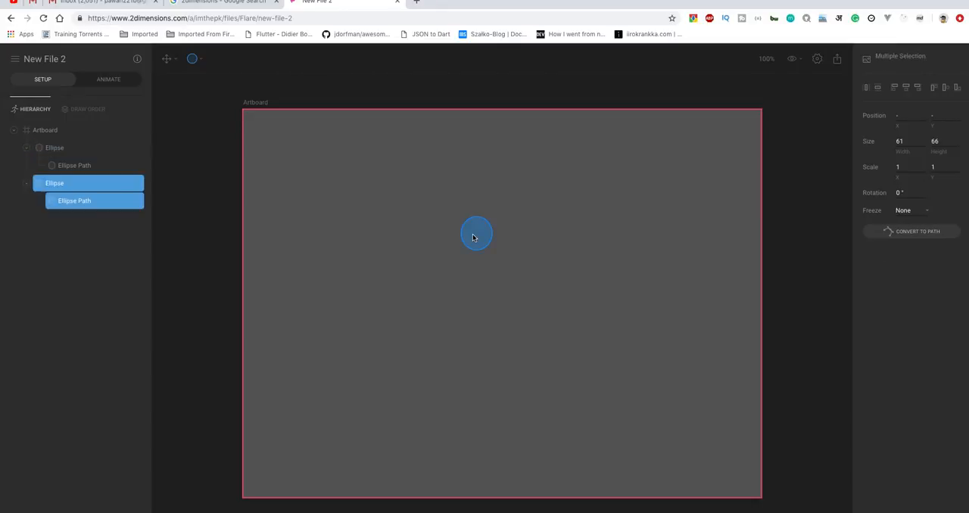
key(super+v)
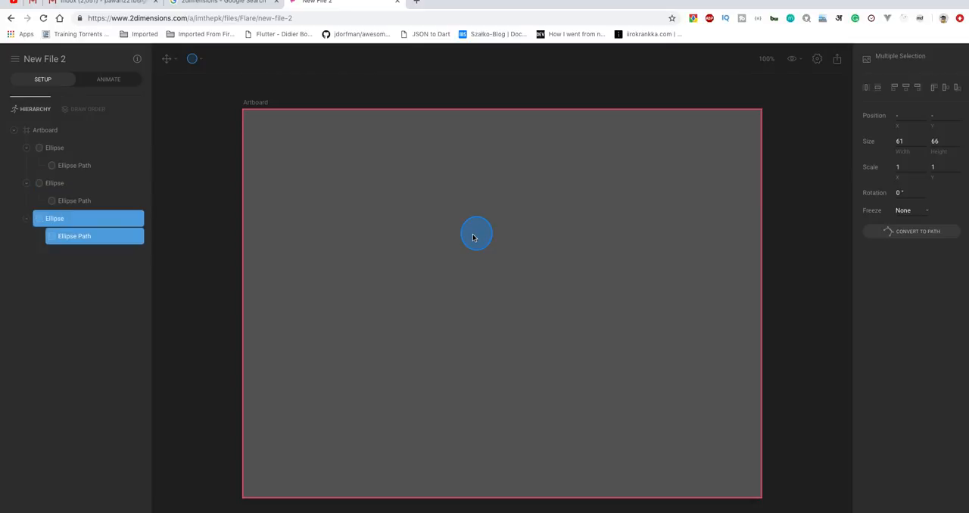
key(super+v)
key(super+v)
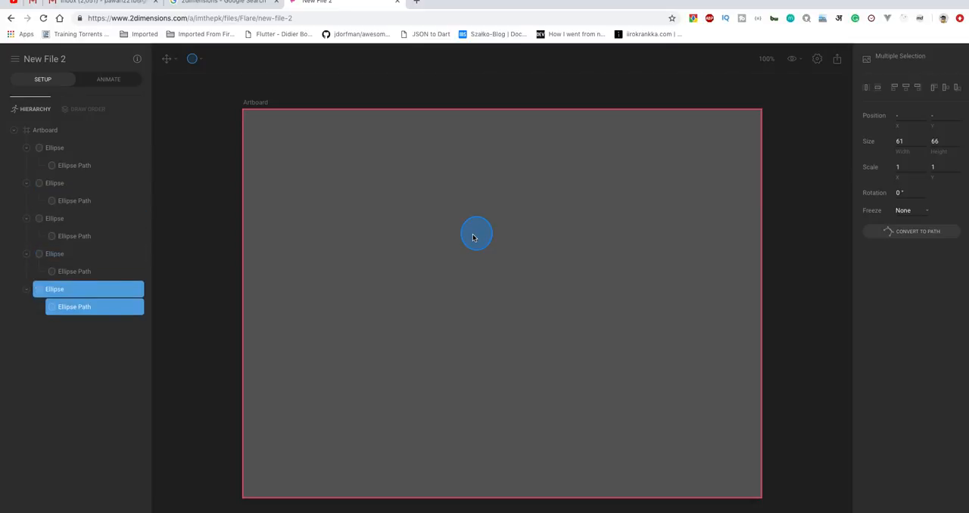
click(58, 149)
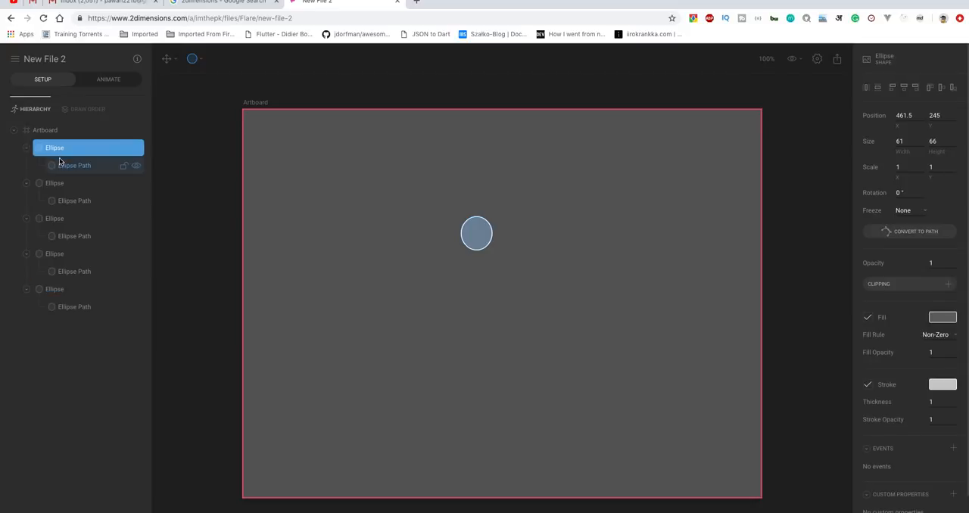
shift+click(100, 285)
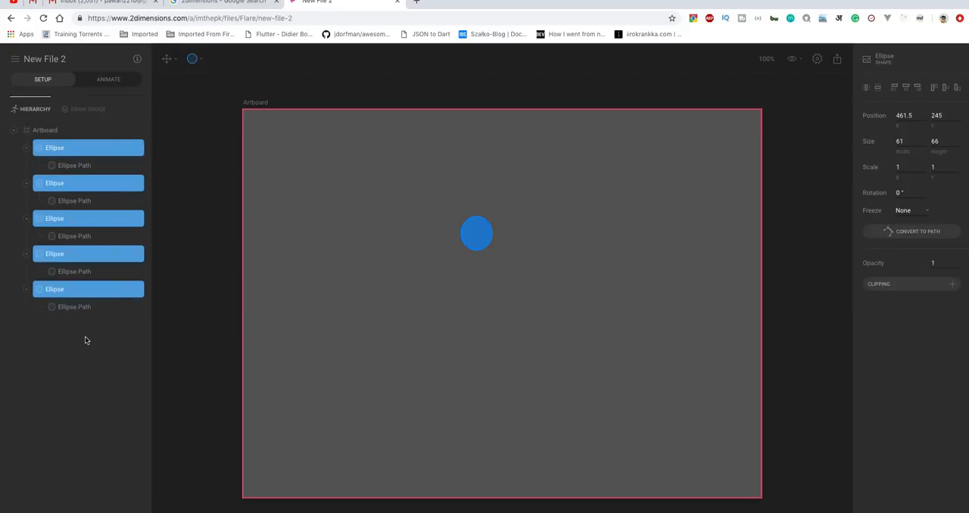
key(super+a)
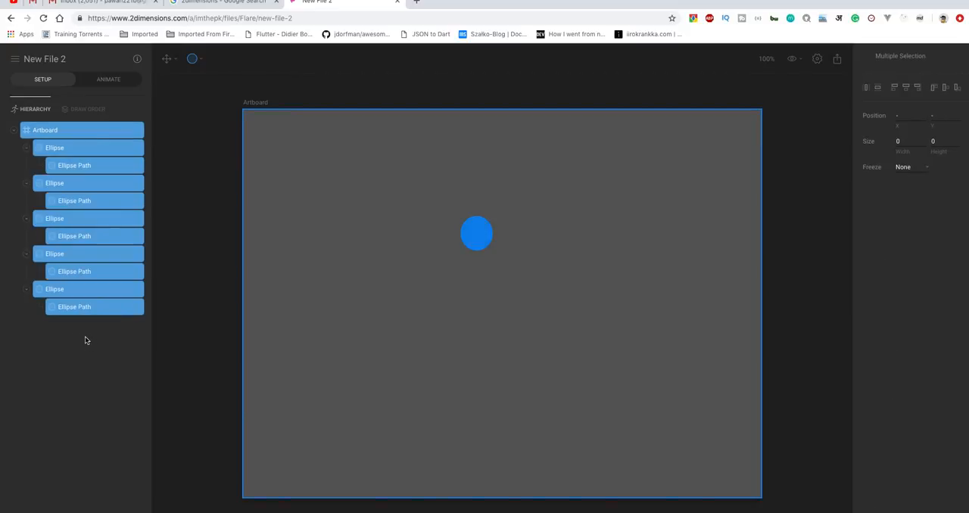
click(46, 130)
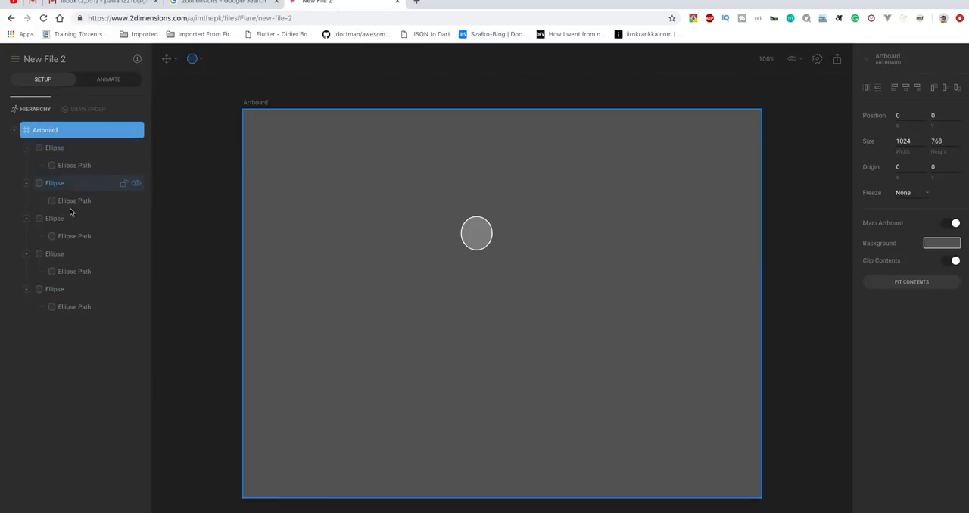
Select all five ellipses without their paths and set their position to X 500, Y 400.
click(49, 148)
shift+click(58, 183)
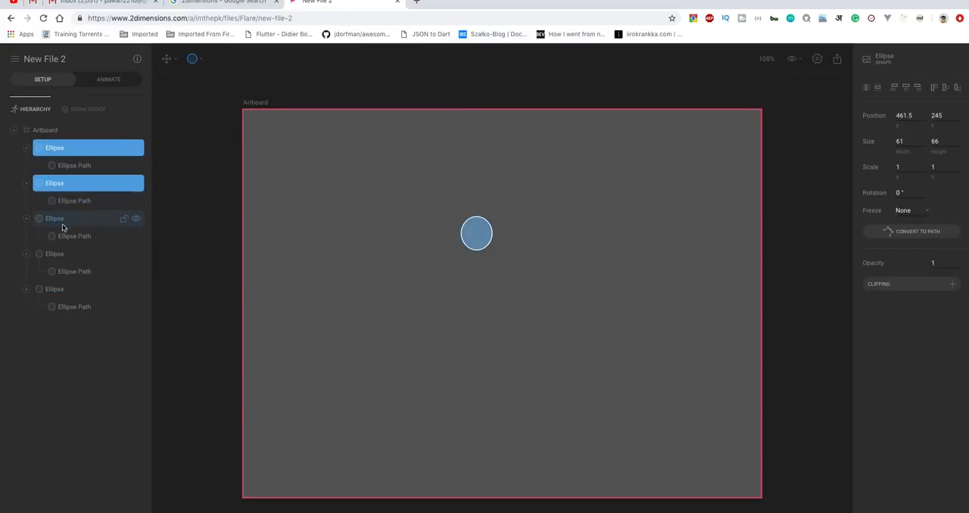
shift+click(63, 223)
shift+click(64, 239)
shift+click(65, 240)
shift+click(60, 255)
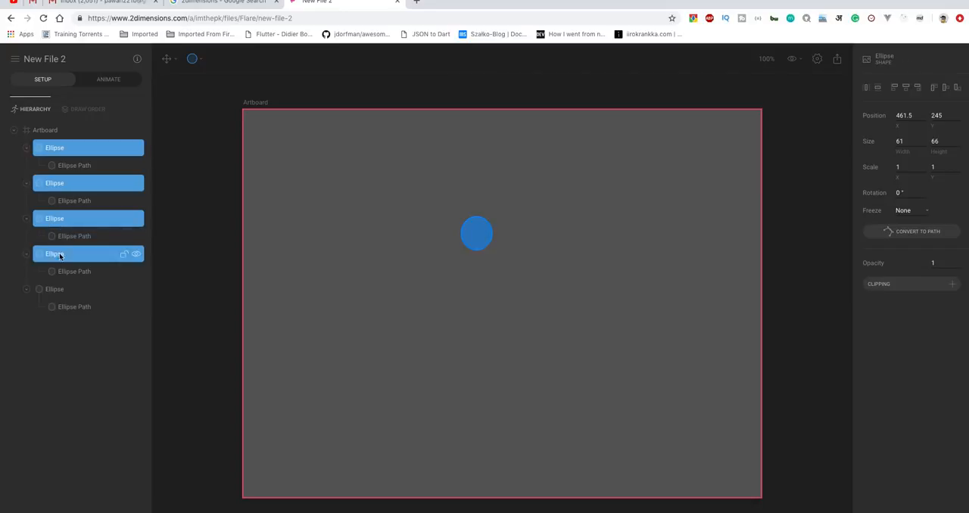
shift+click(56, 288)
click(905, 115)
text(500)
click(940, 115)
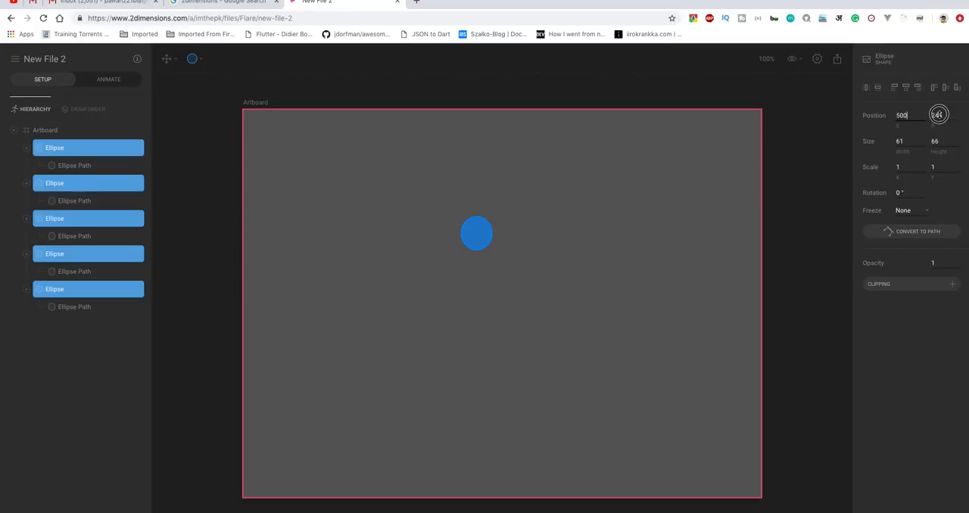
text(400)
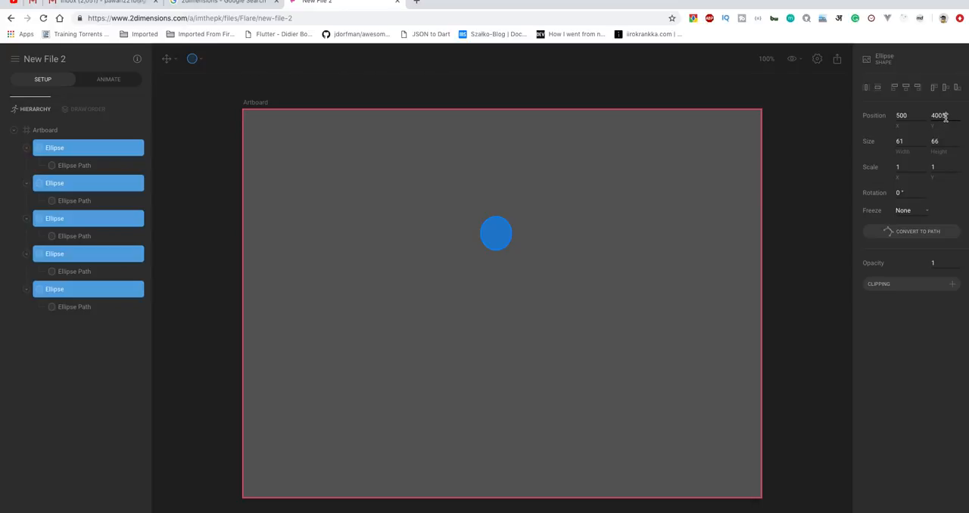
Set the width and height of all five ellipses to 50 and clear the selection.
click(905, 139)
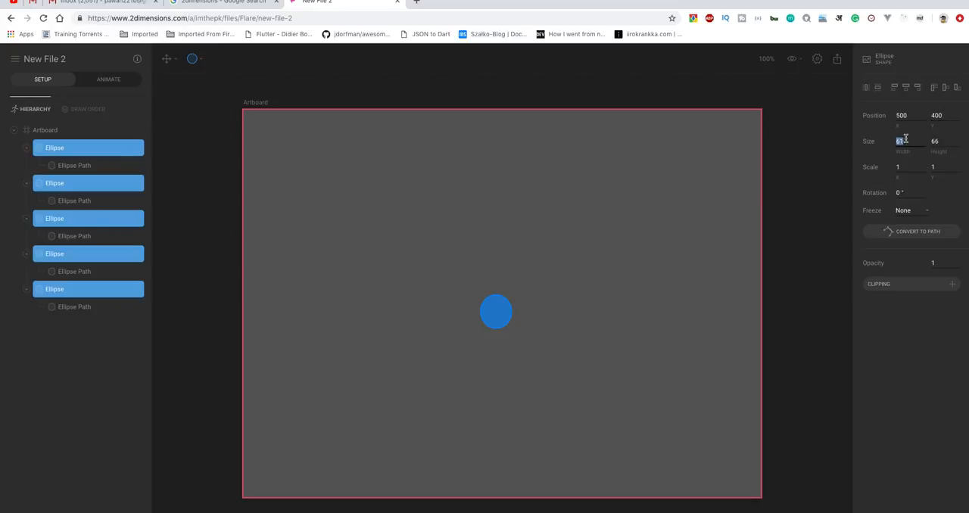
text(50)
click(935, 141)
text(50)
key(Return)
click(378, 270)
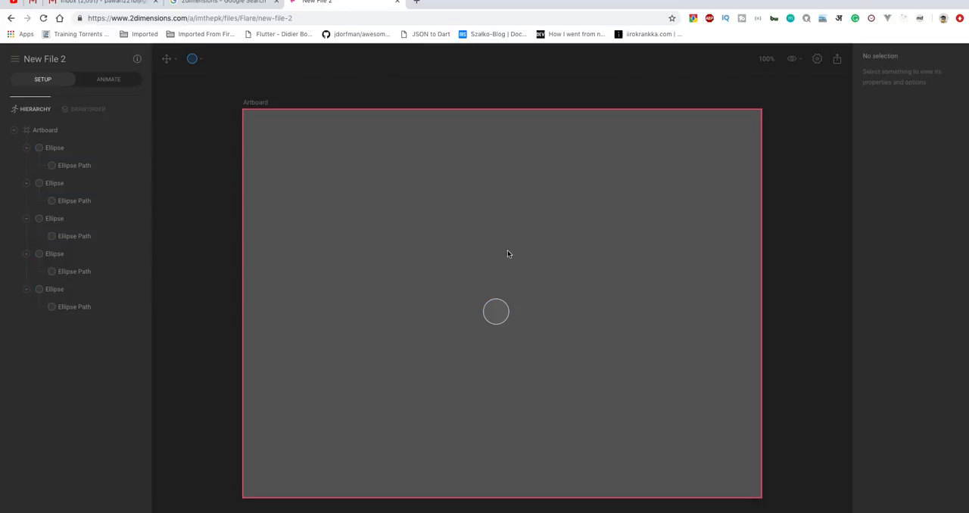
Select only the first ellipse in the hierarchy.
click(55, 150)
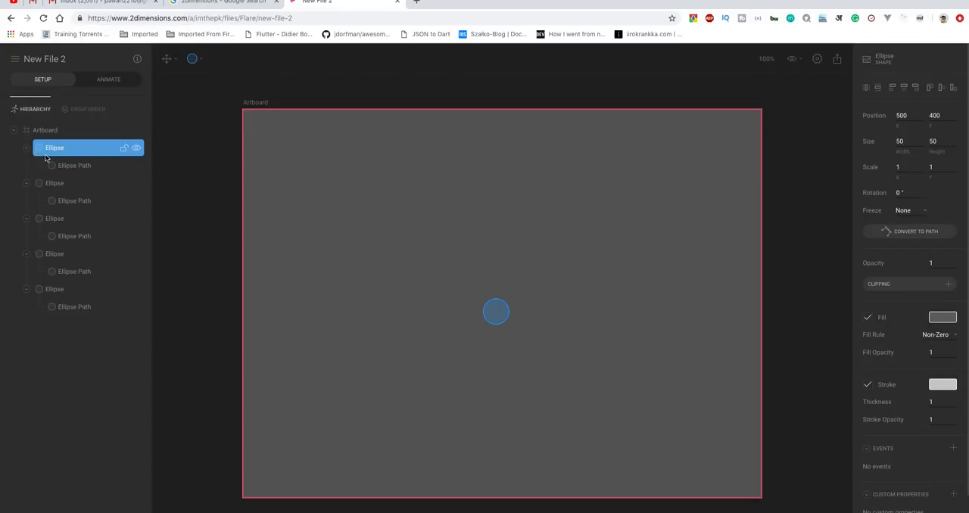
click(62, 185)
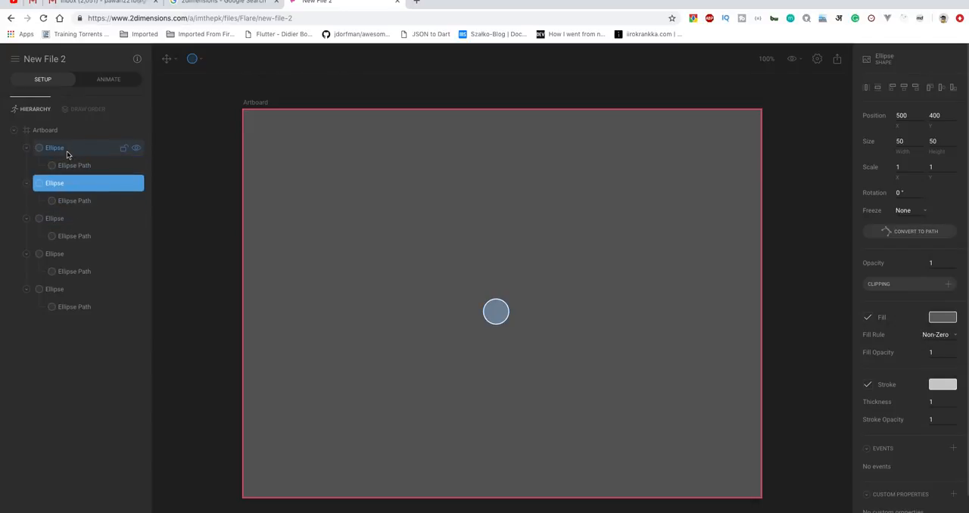
click(67, 155)
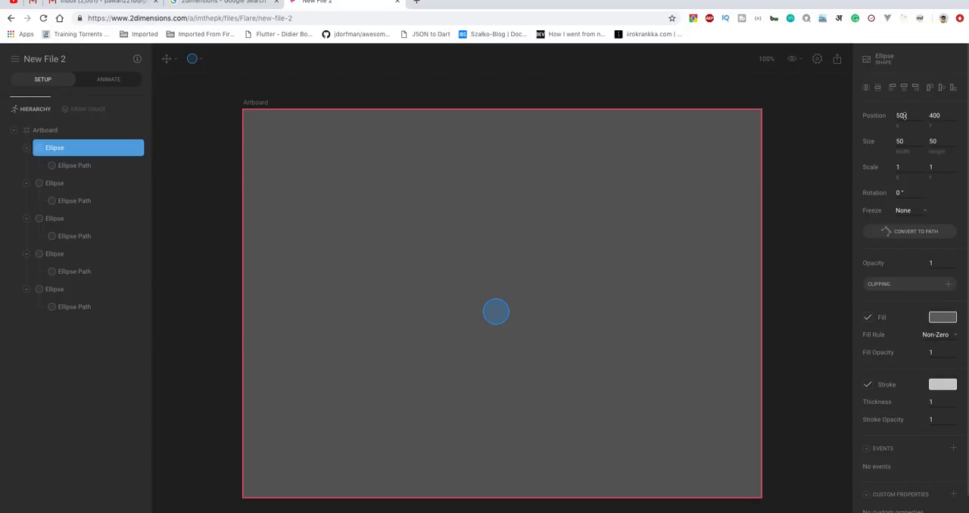
click(934, 115)
Switch to the Stickies app, enlarge the empty yellow note and make its text bigger.
key(super+space)
text(sti)
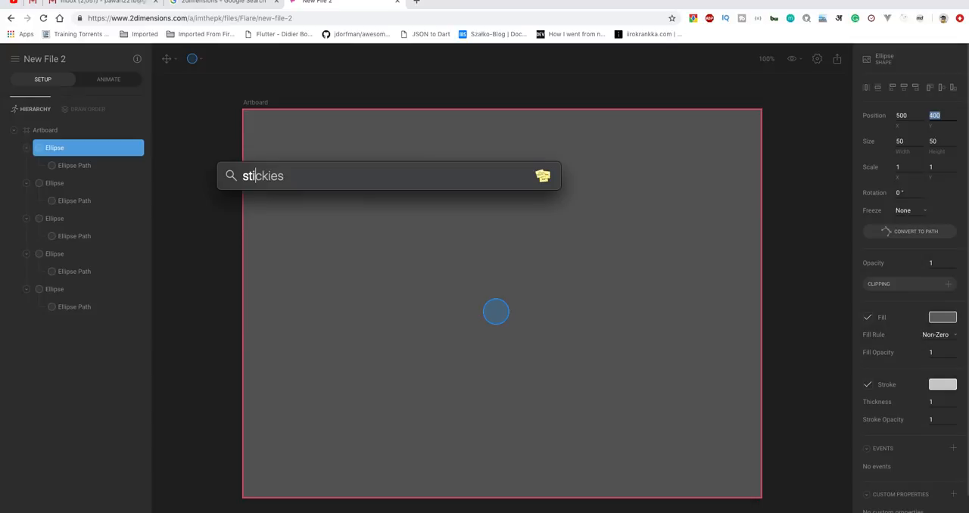
key(Return)
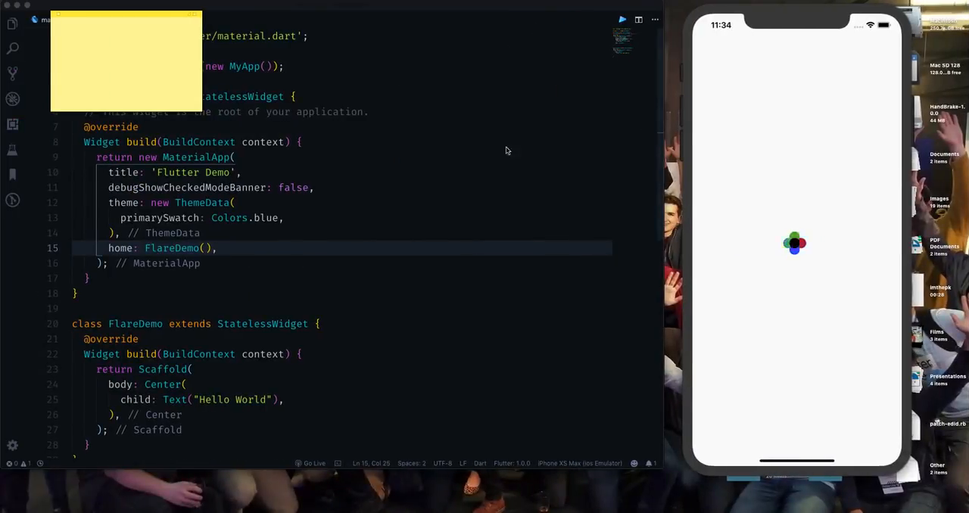
drag(201, 111, 348, 227)
click(135, 4)
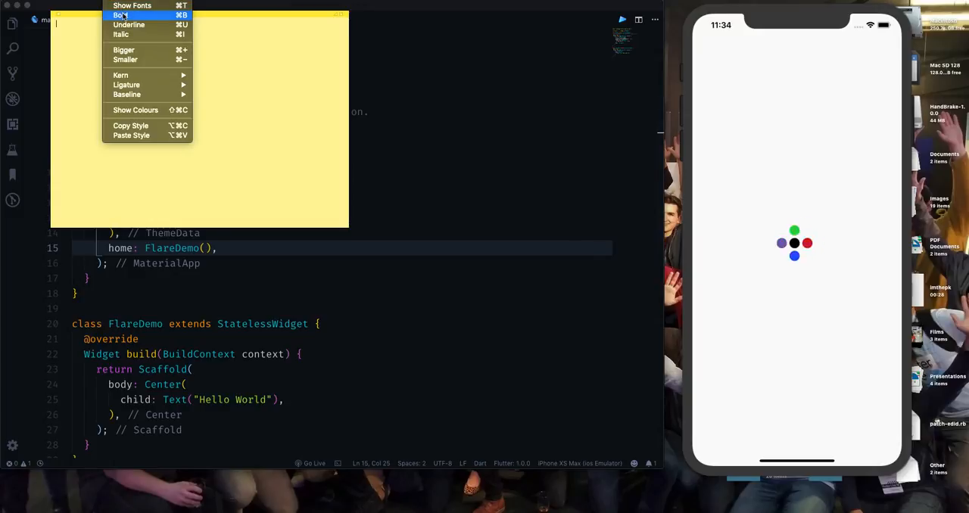
click(140, 53)
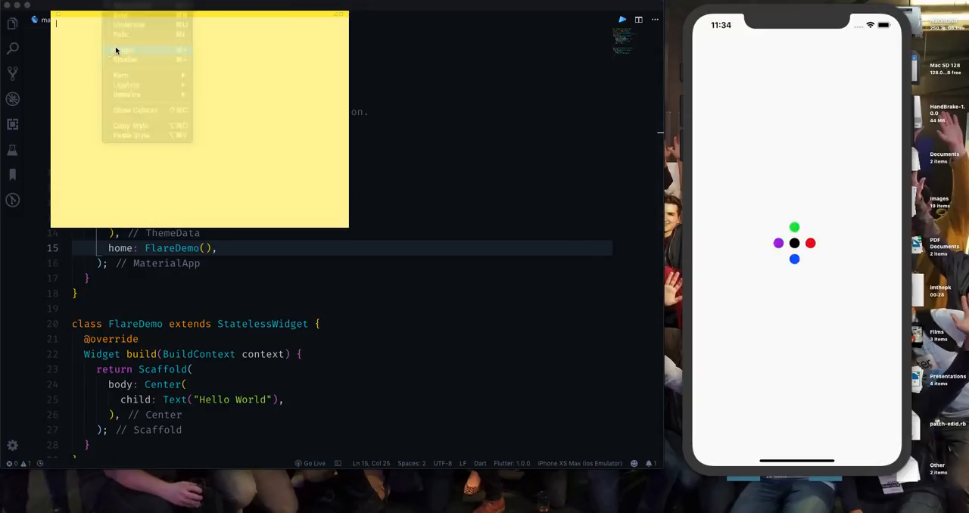
Write "500 - 300 - green" as the first line of the sticky note.
text(50)
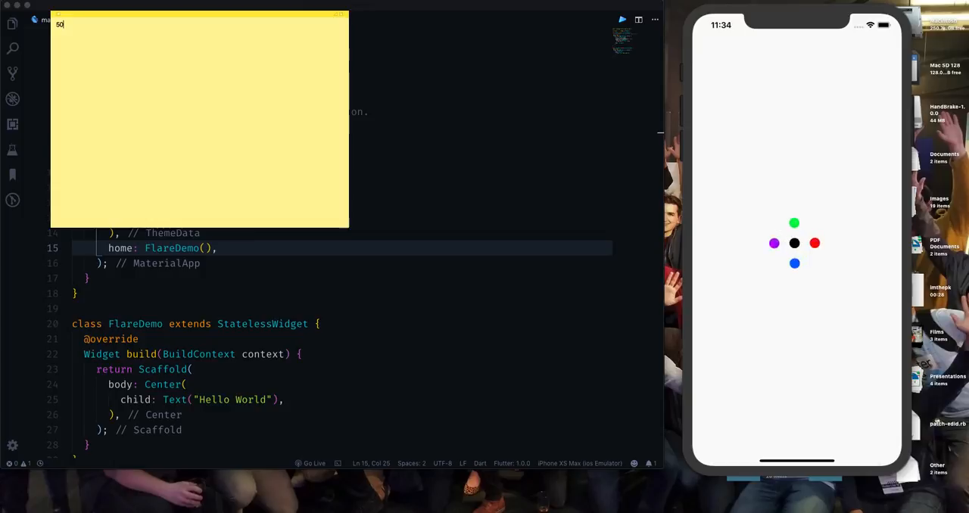
text(0 - 300)
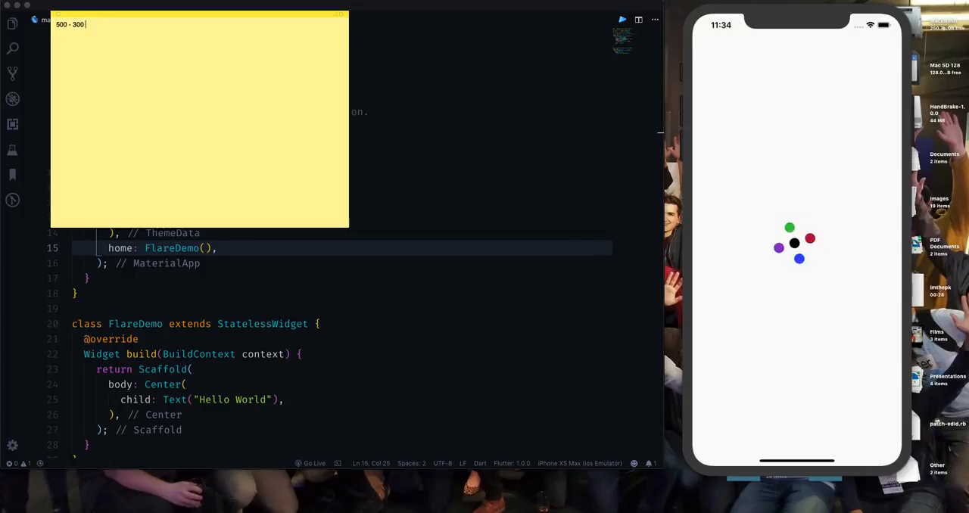
text( - green)
Return to the Flare file in the browser and set the first ellipse's Y position to 300.
key(ctrl+Right)
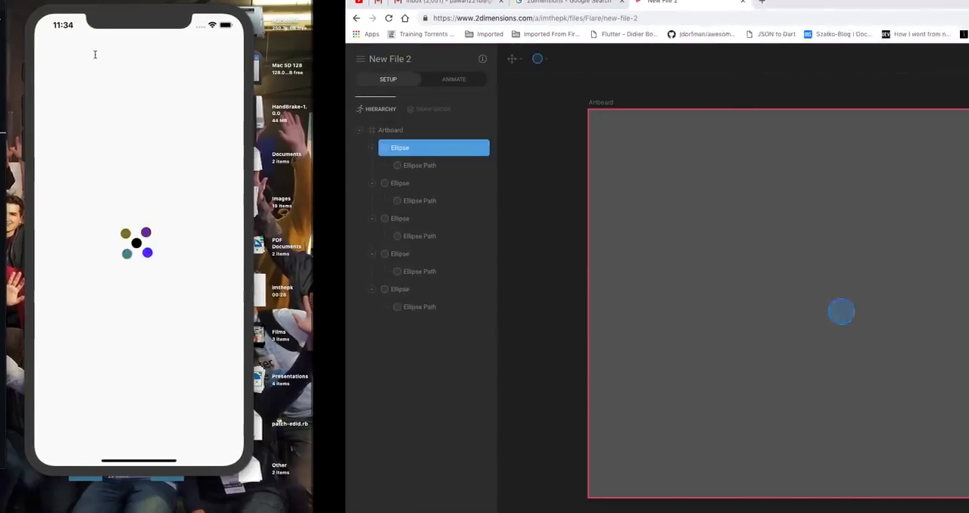
click(936, 115)
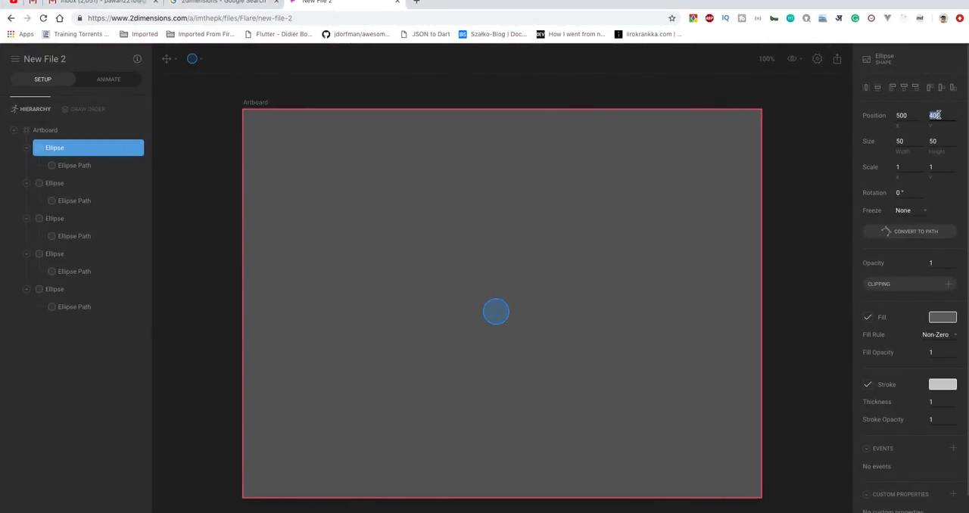
text(30)
Turn off the first ellipse's stroke and give it a bright green fill.
click(868, 385)
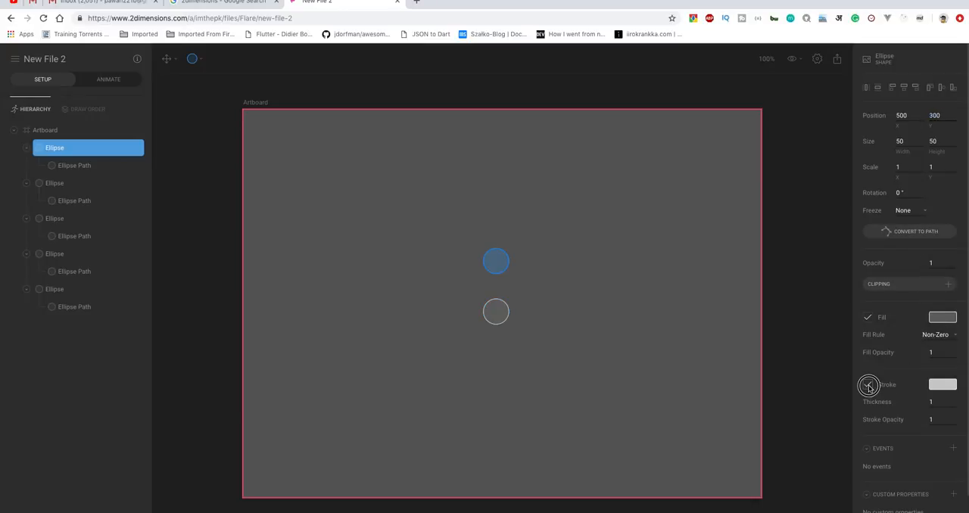
click(946, 315)
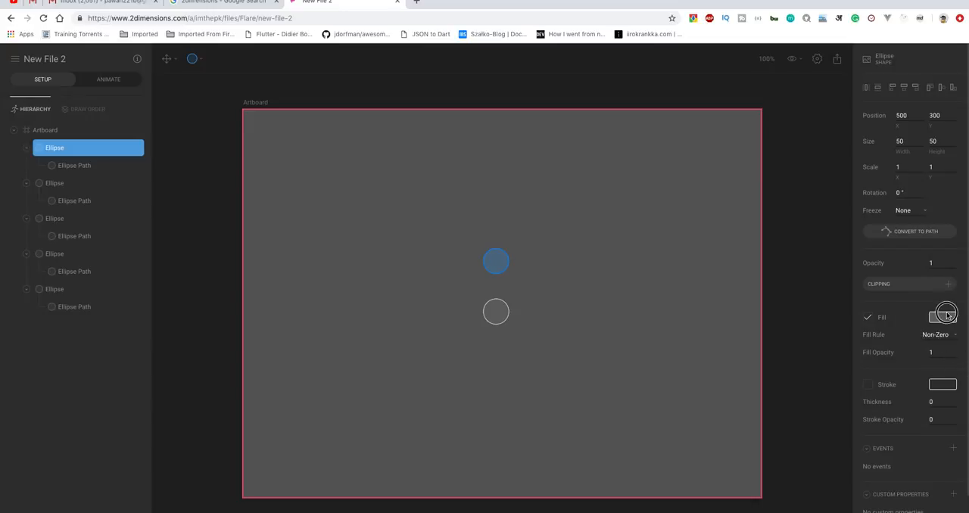
click(787, 447)
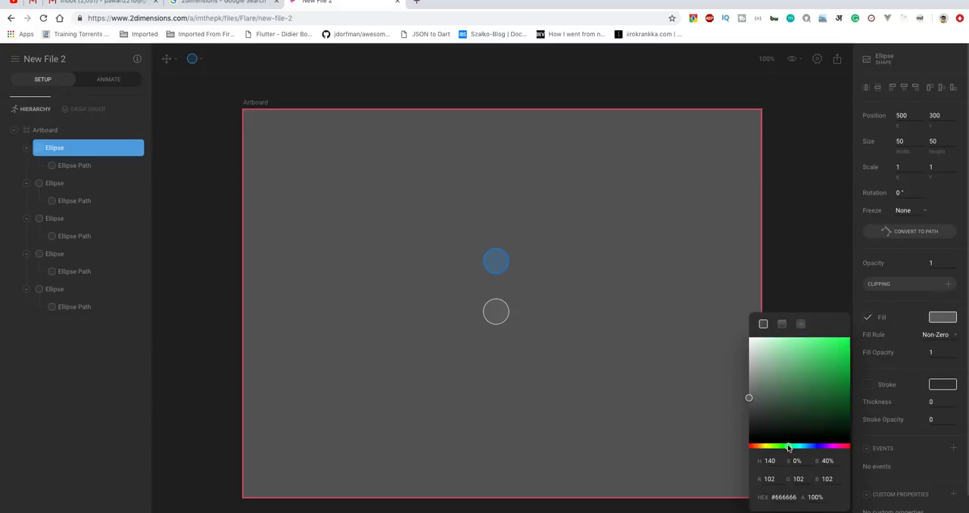
drag(846, 345, 846, 339)
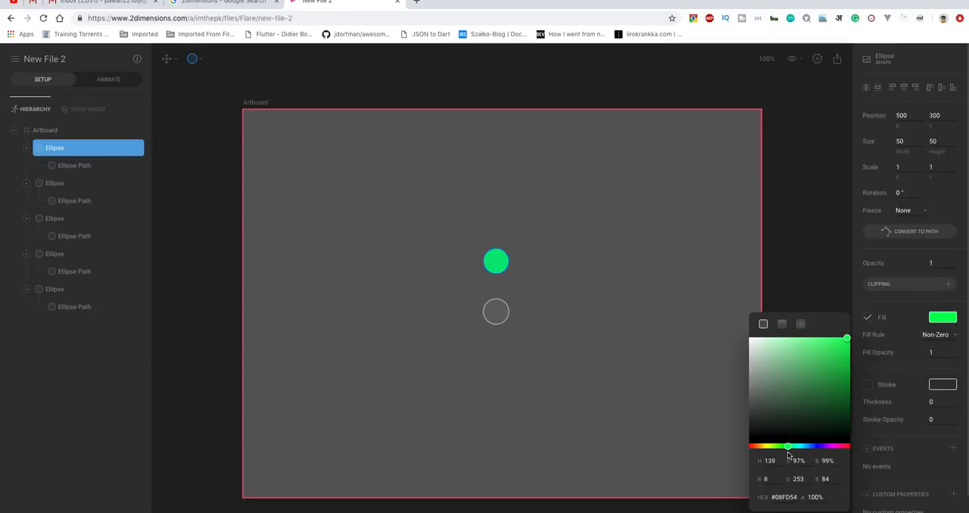
drag(849, 342, 859, 324)
click(579, 241)
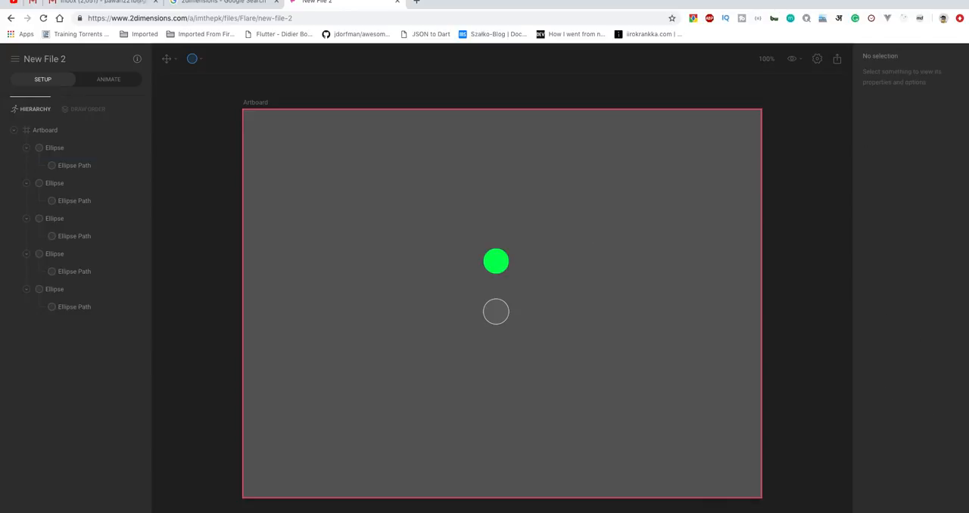
Set the X position of the second ellipse in the hierarchy to 600.
click(63, 188)
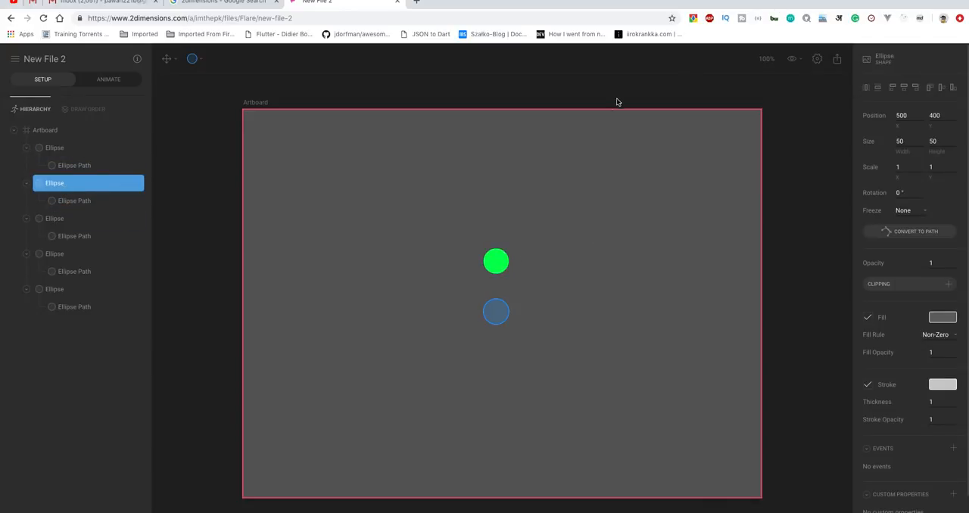
scroll(526, 166, down, 1)
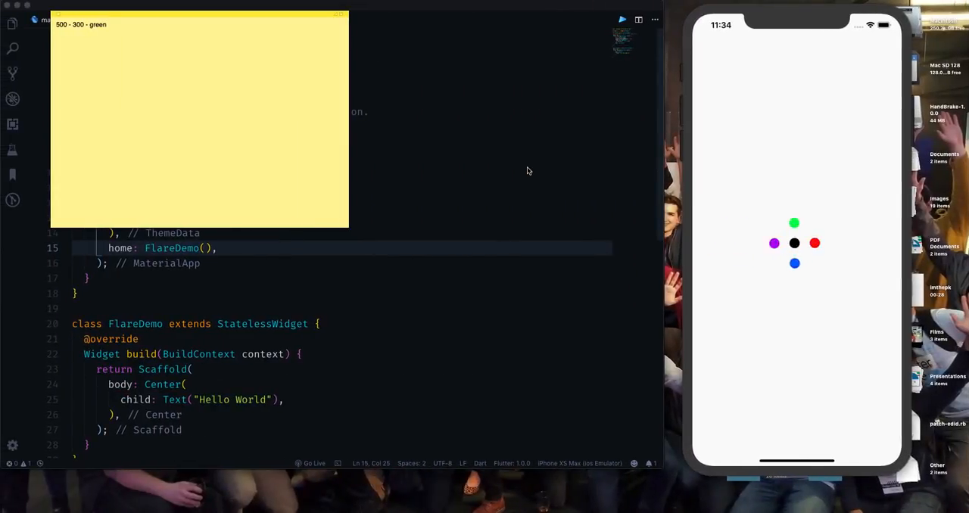
key(ctrl+Right)
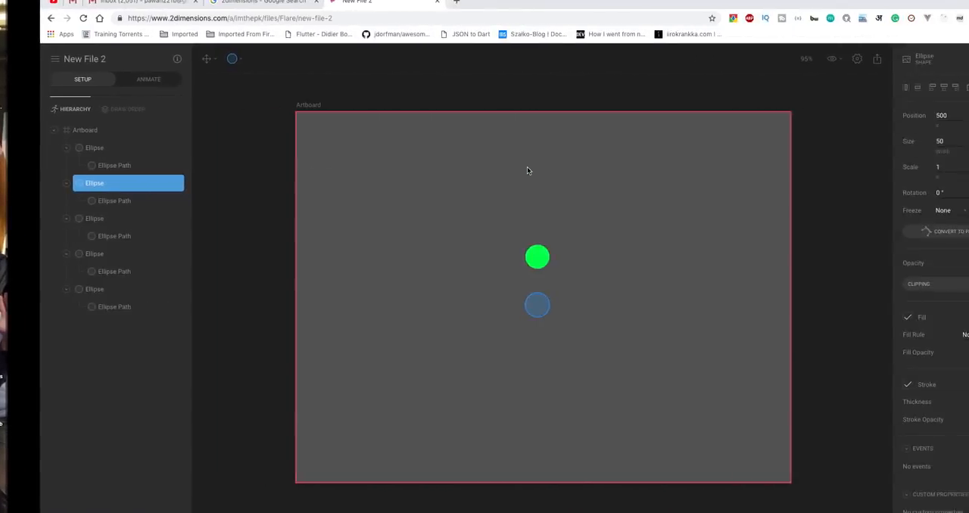
click(907, 115)
text(6)
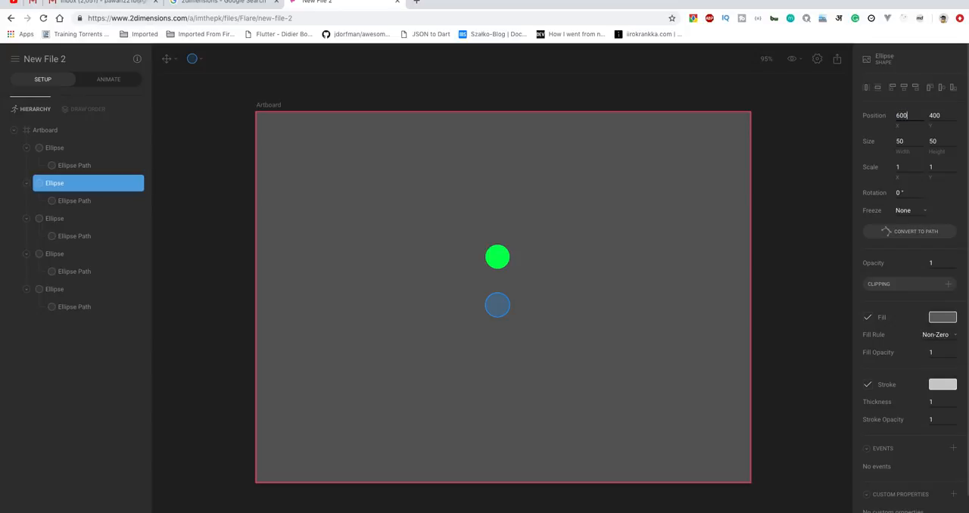
text(00)
key(Tab)
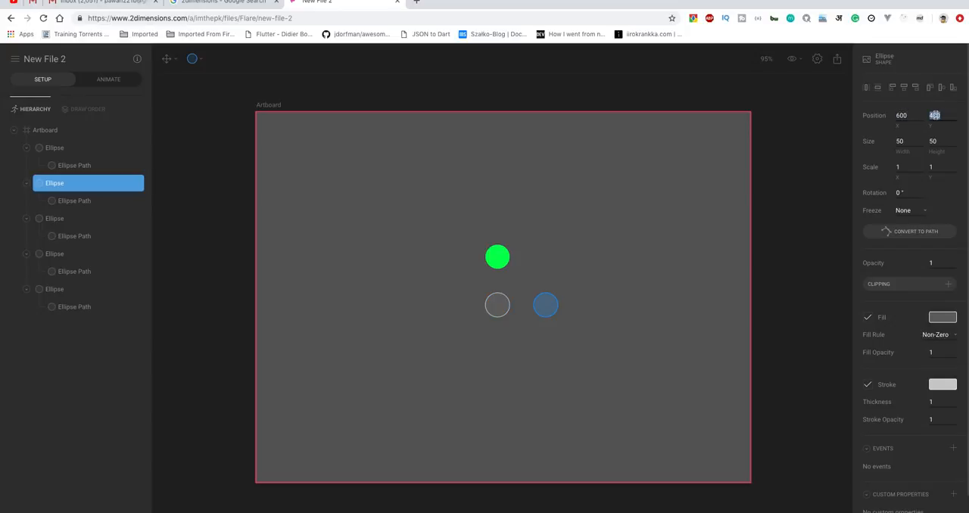
Turn off the second ellipse's stroke and give it a bright red fill.
click(868, 386)
click(942, 317)
click(849, 339)
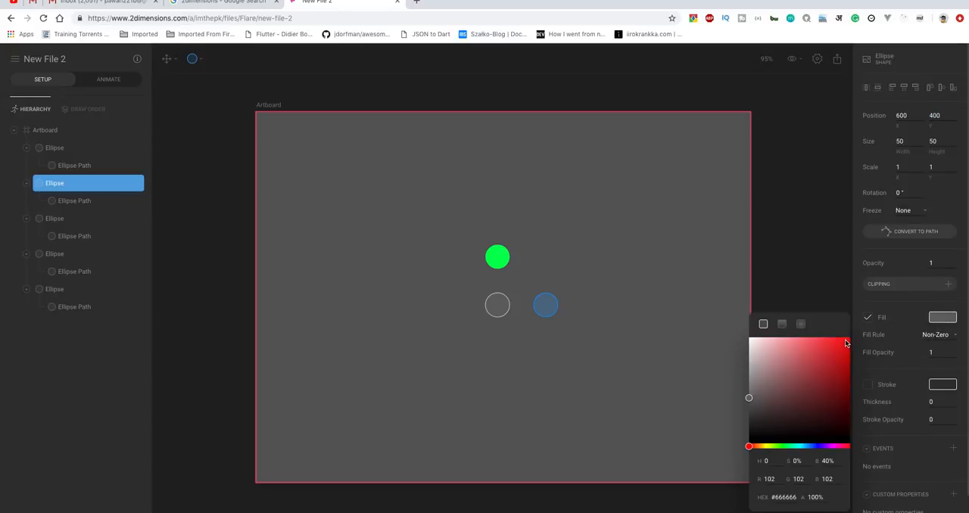
click(521, 355)
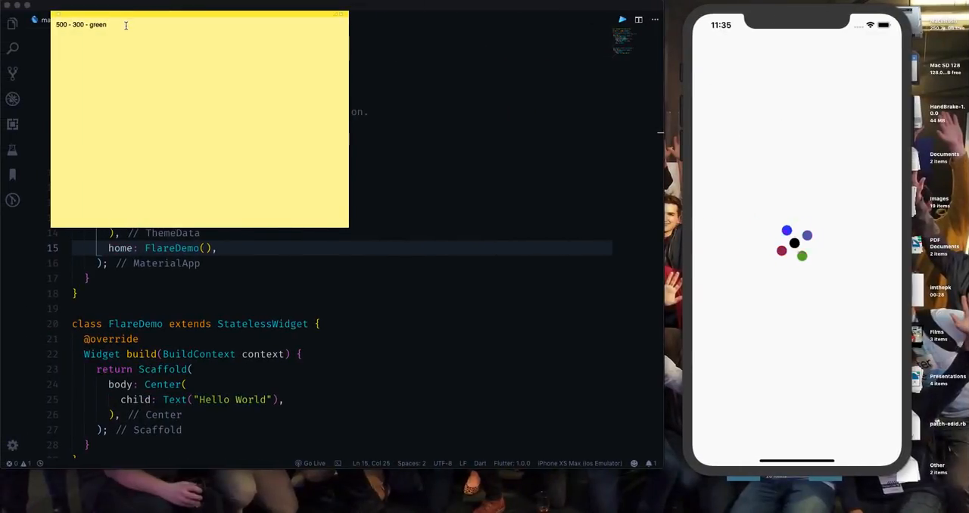
Add the line "600 - 400 - red" to the sticky note.
key(Return)
text(600)
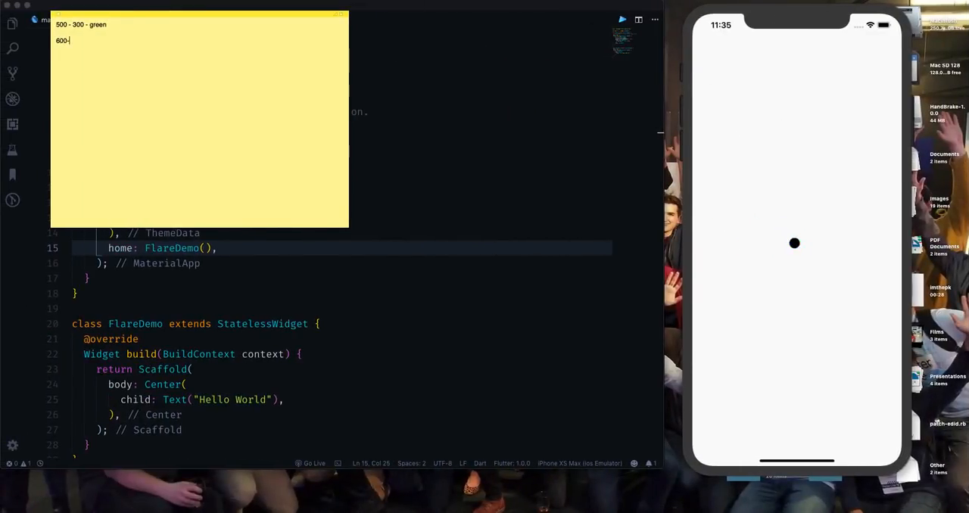
text(- 400 - red)
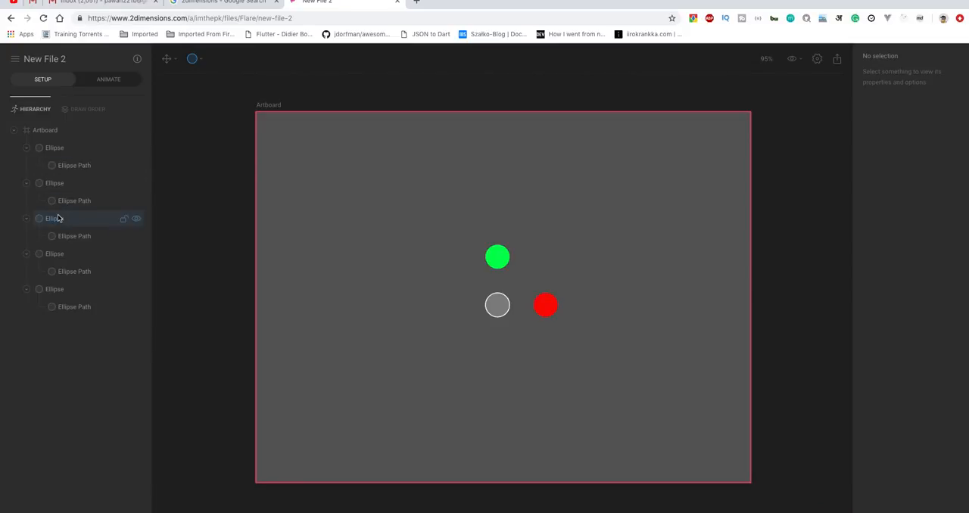
Set the third ellipse in the hierarchy to position X 500, Y 500.
click(57, 218)
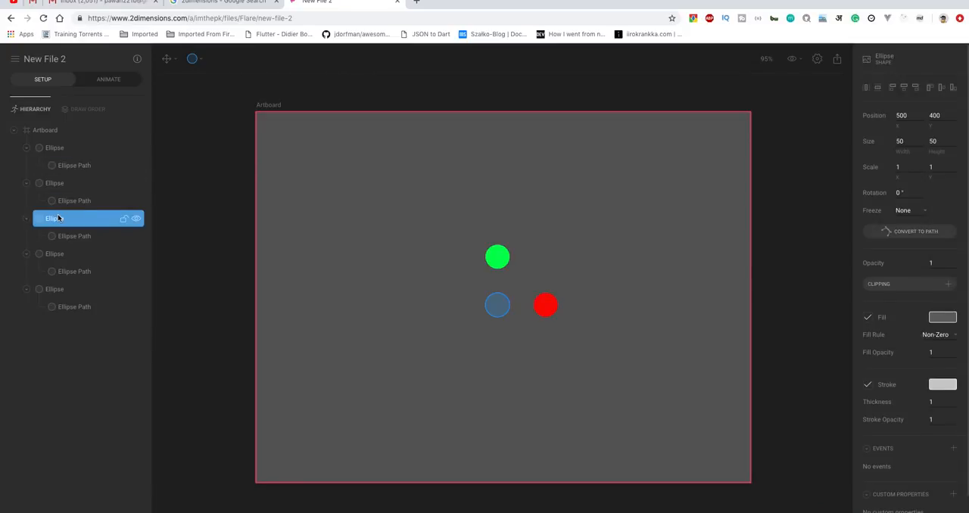
click(902, 114)
text(5)
click(934, 117)
text(500)
key(Return)
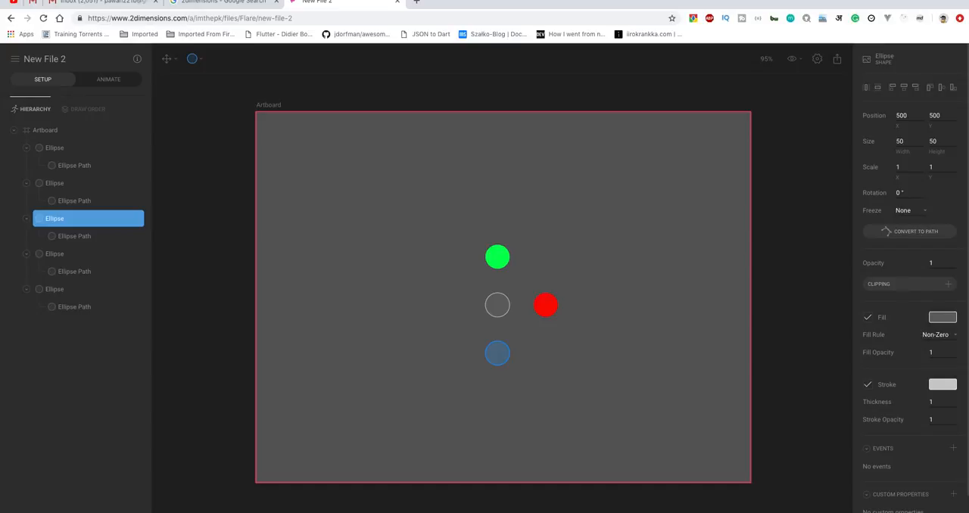
Turn off the third ellipse's stroke and give it a bright blue fill.
click(868, 384)
click(942, 318)
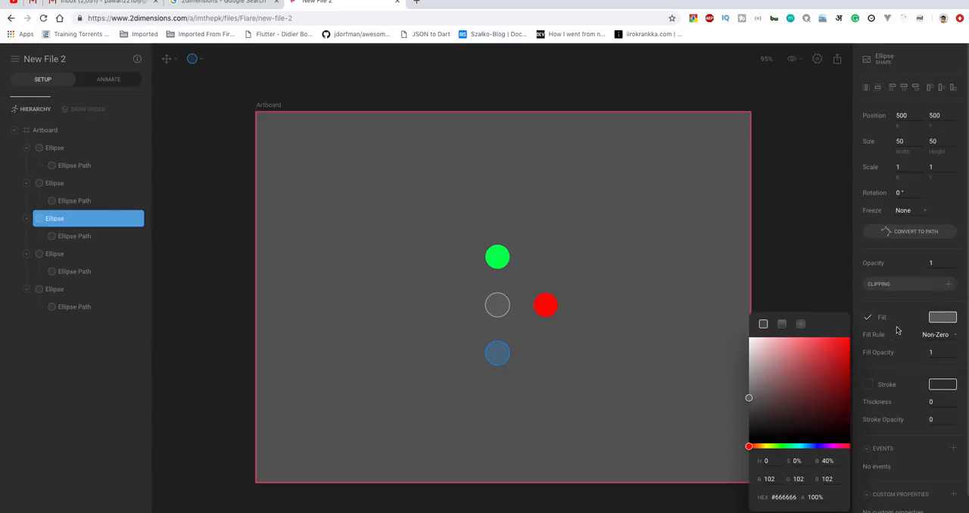
click(809, 447)
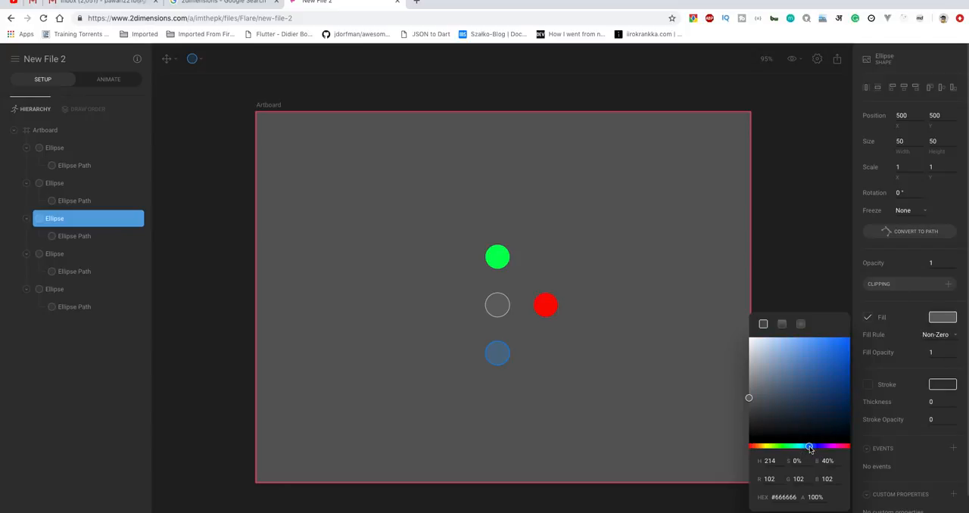
click(849, 340)
click(792, 251)
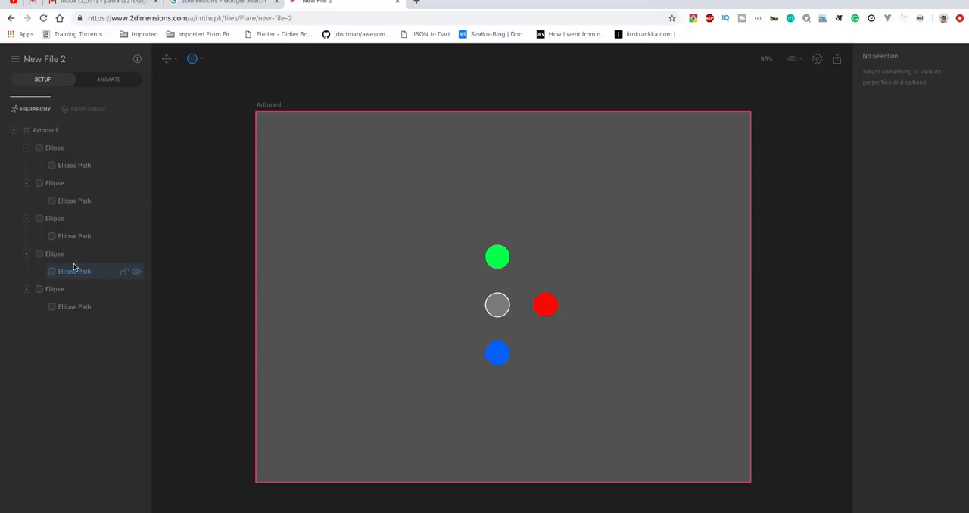
Set the X position of the fourth ellipse in the hierarchy to 400.
click(48, 257)
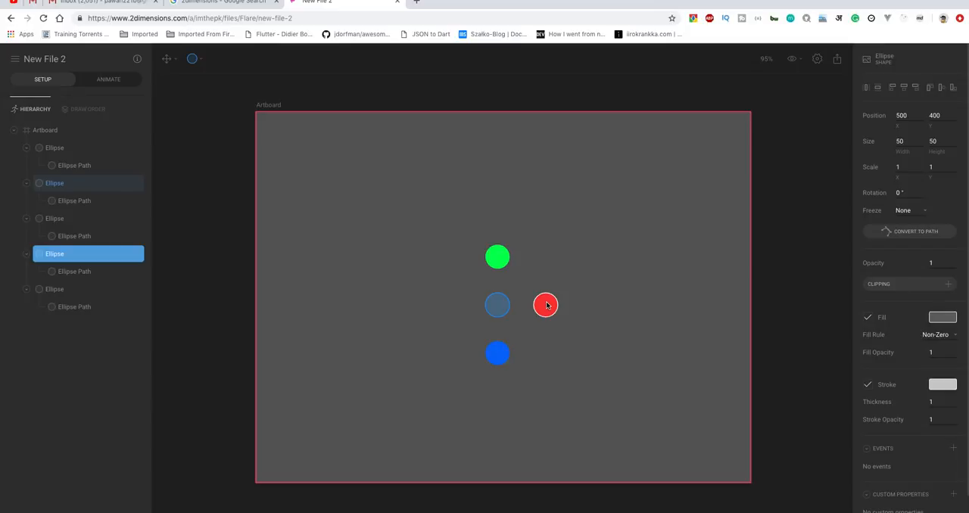
double_click(905, 115)
text(4)
key(Return)
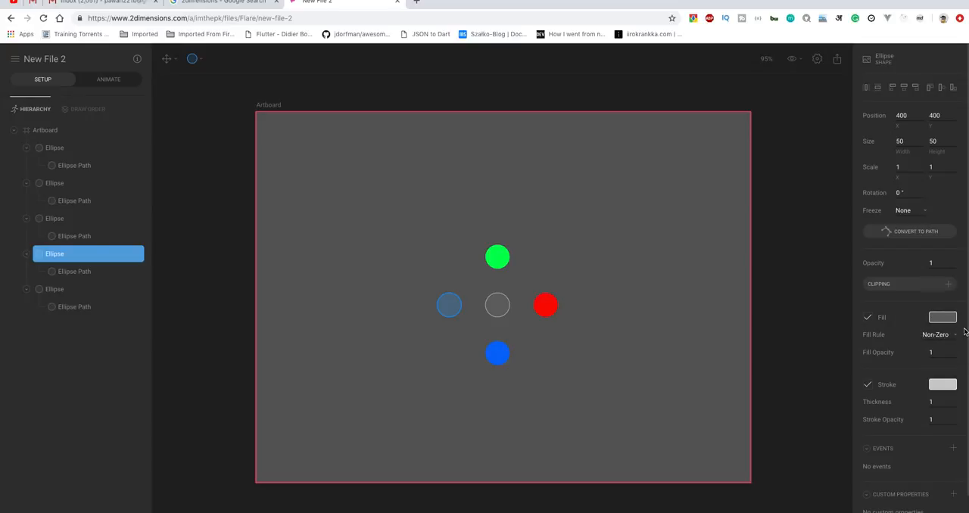
Turn off the fourth ellipse's stroke and give it a bright purple fill.
click(867, 385)
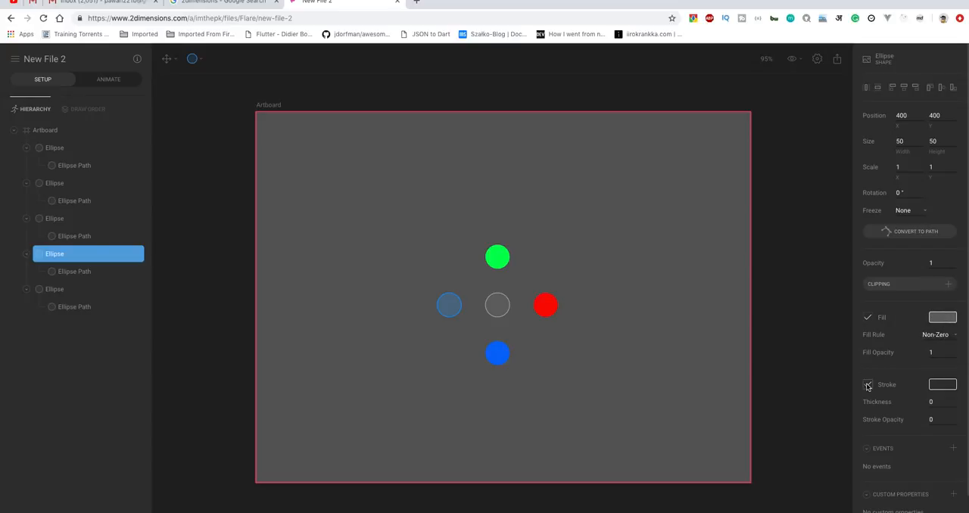
click(942, 317)
click(829, 447)
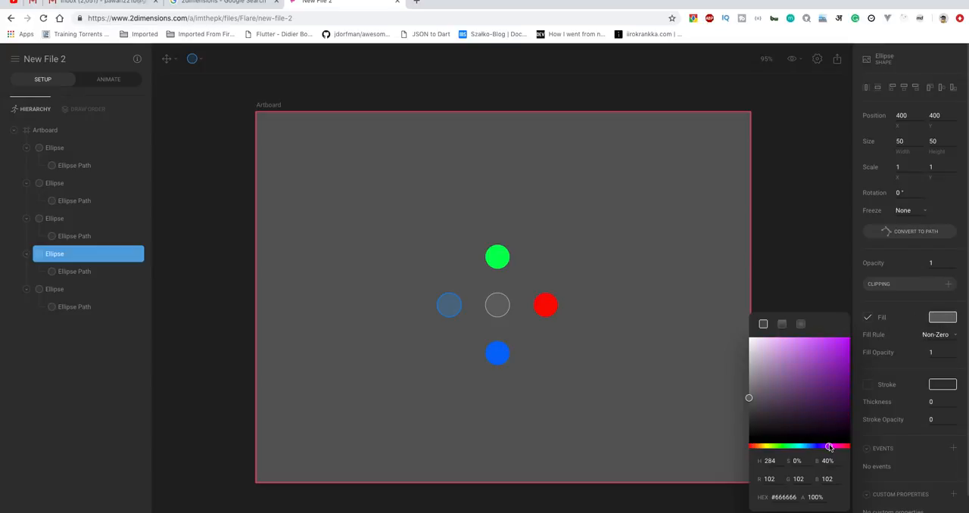
click(846, 339)
click(818, 279)
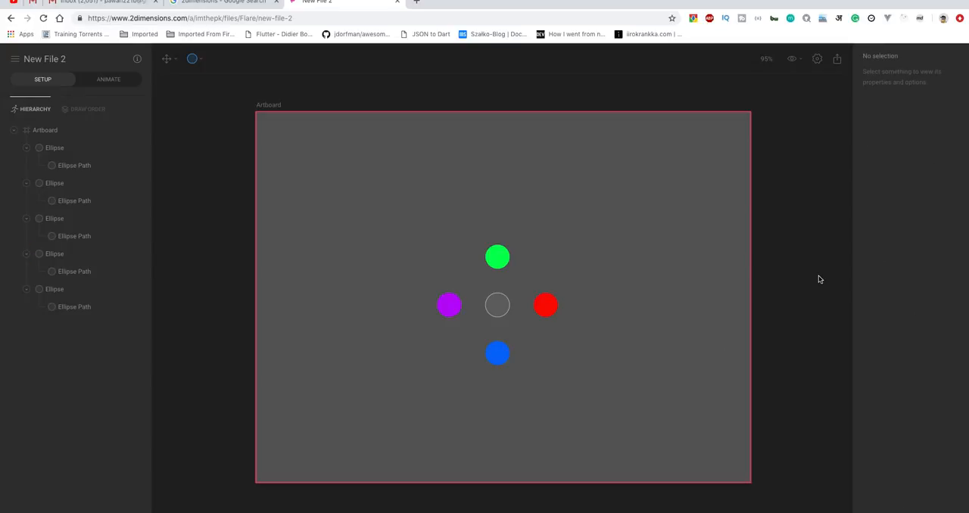
Turn off the stroke of the fifth ellipse, at the centre, and give it a black fill.
click(56, 290)
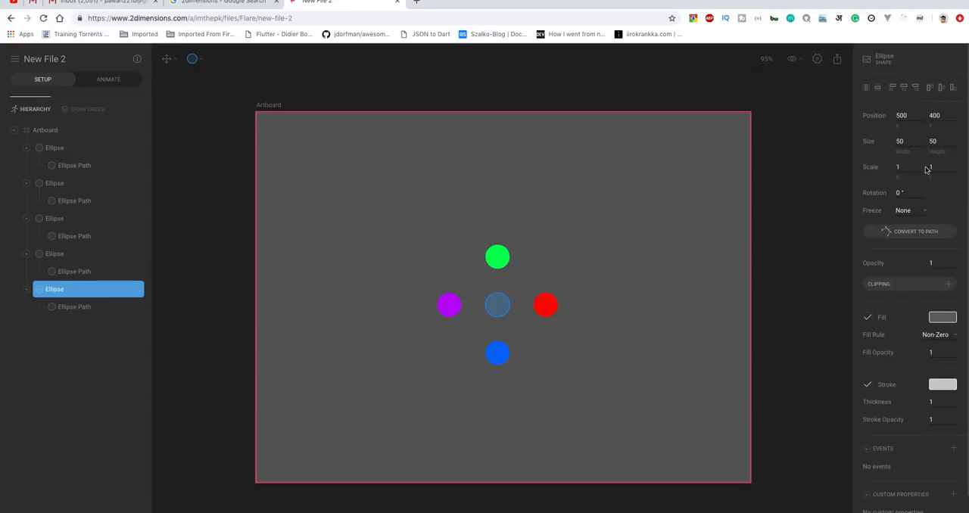
click(868, 384)
click(942, 317)
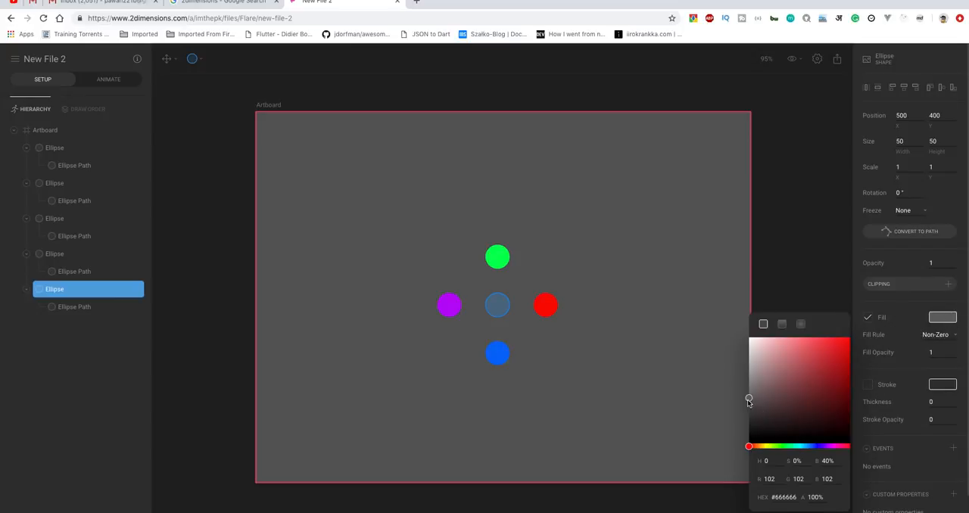
drag(750, 400, 747, 447)
click(773, 241)
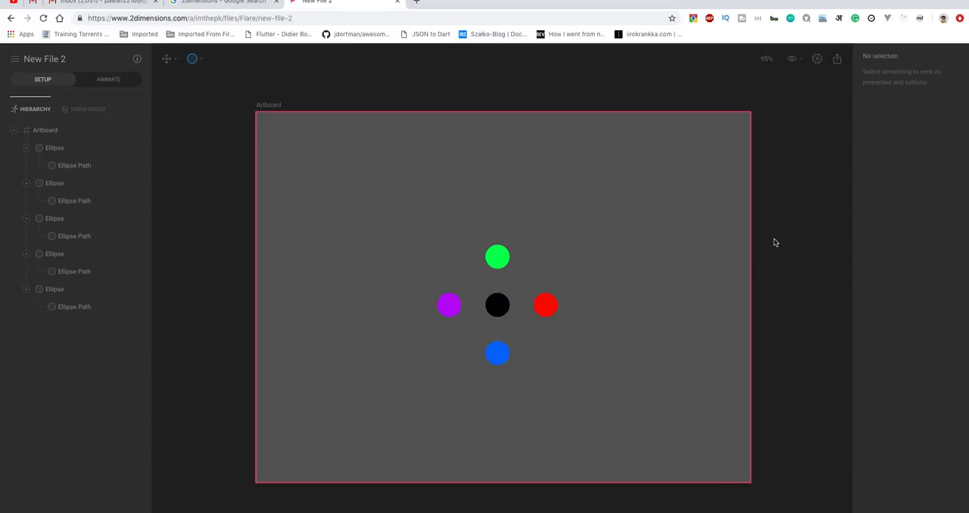
Switch to animate mode and rename the Untitled animation "circular".
click(87, 84)
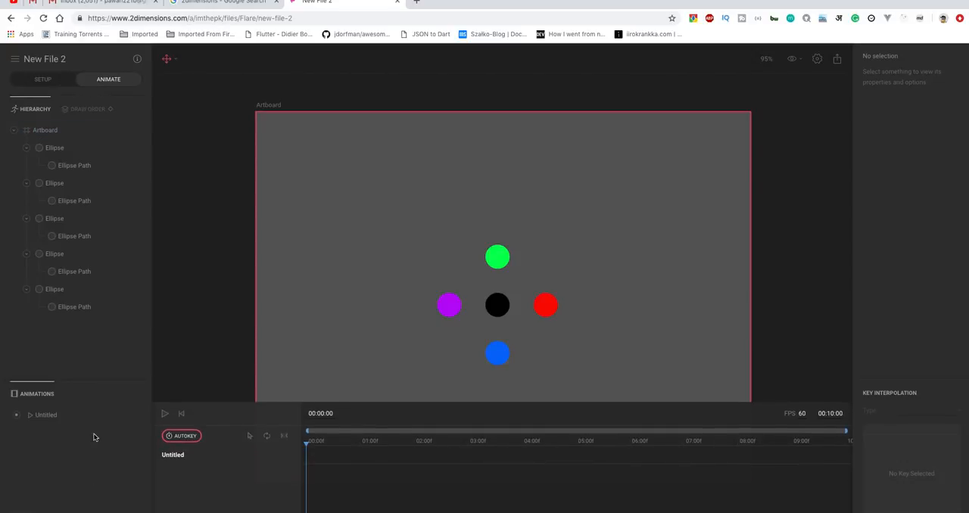
click(35, 414)
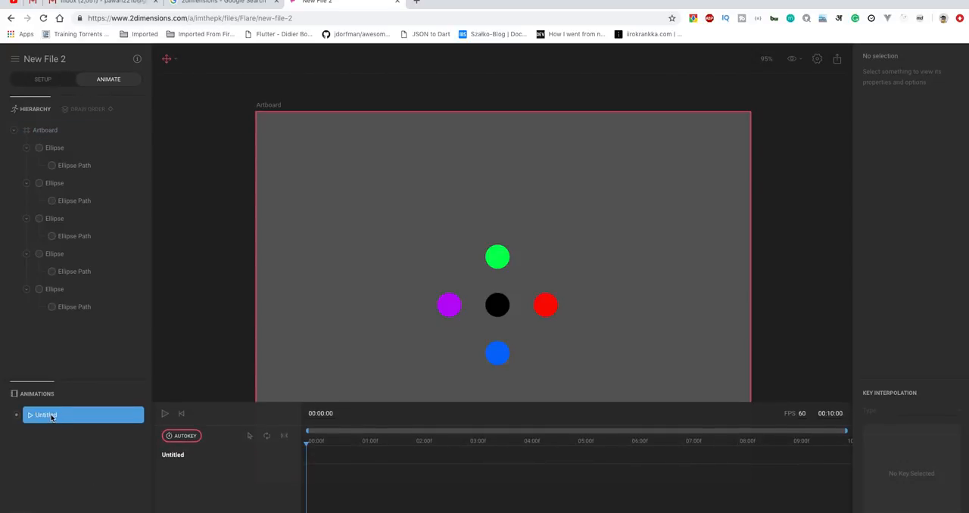
right_click(48, 417)
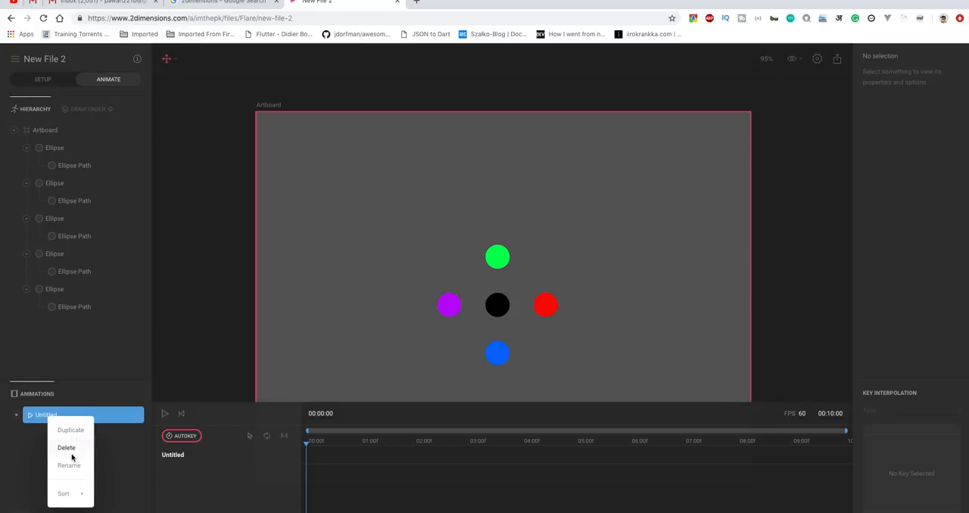
click(71, 465)
double_click(44, 414)
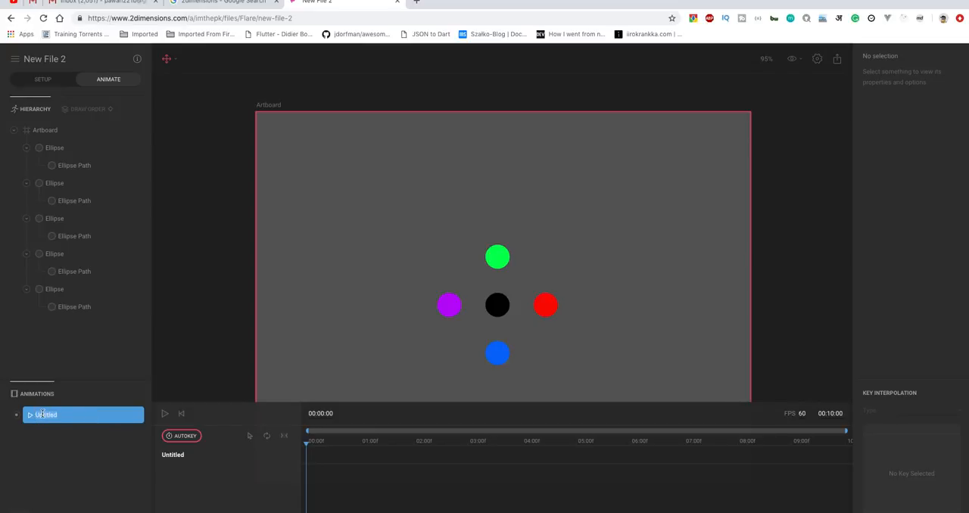
key(BackSpace)
Enlarge the timeline area and zoom out so that the whole artboard fits above it.
scroll(217, 338, down, 5)
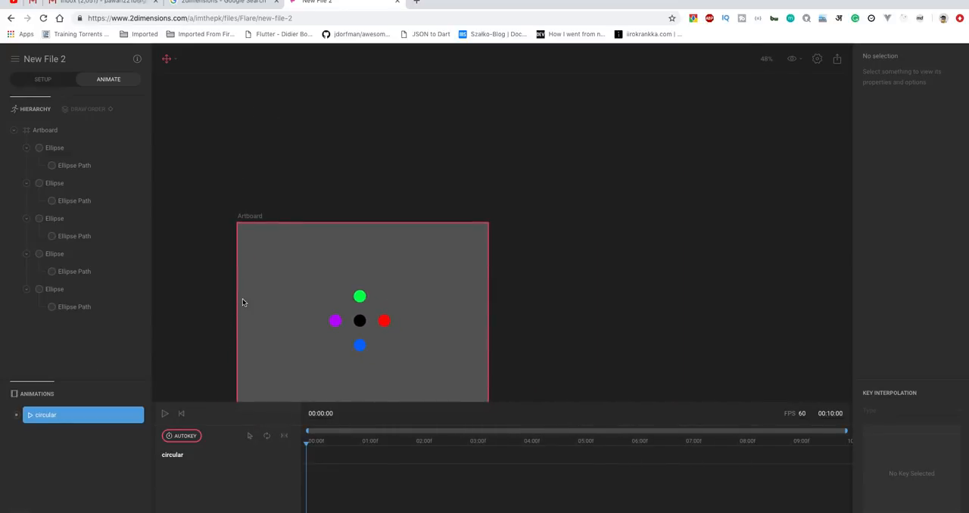
scroll(242, 303, up, 3)
click(356, 180)
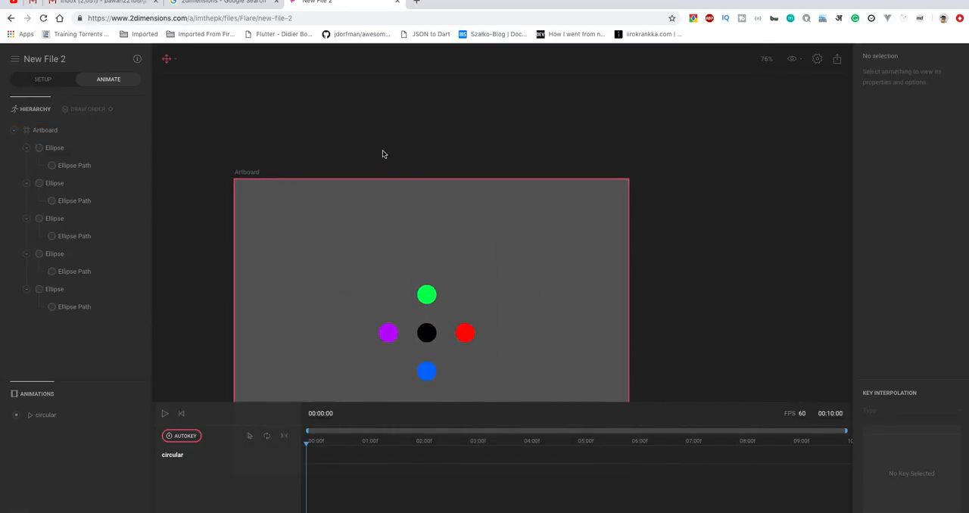
click(382, 154)
scroll(382, 153, down, 2)
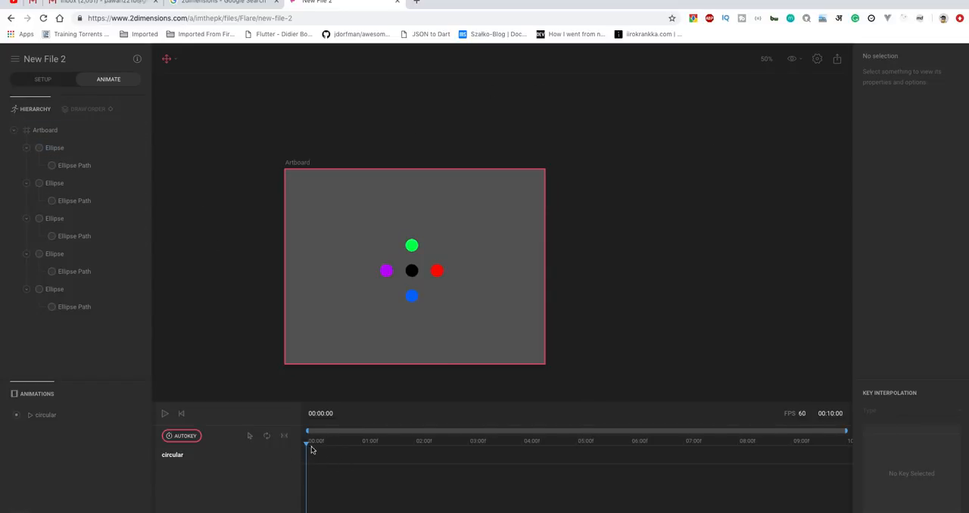
drag(368, 403, 368, 347)
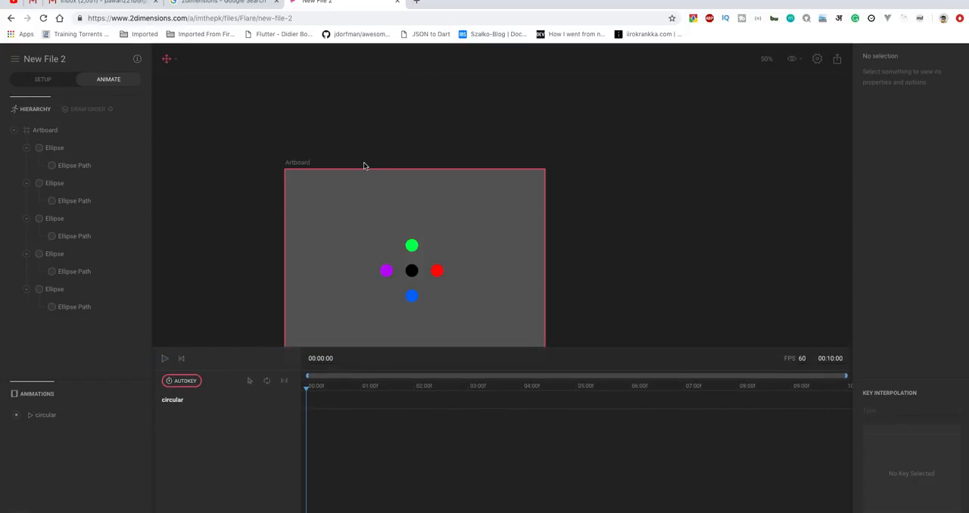
scroll(363, 166, down, 3)
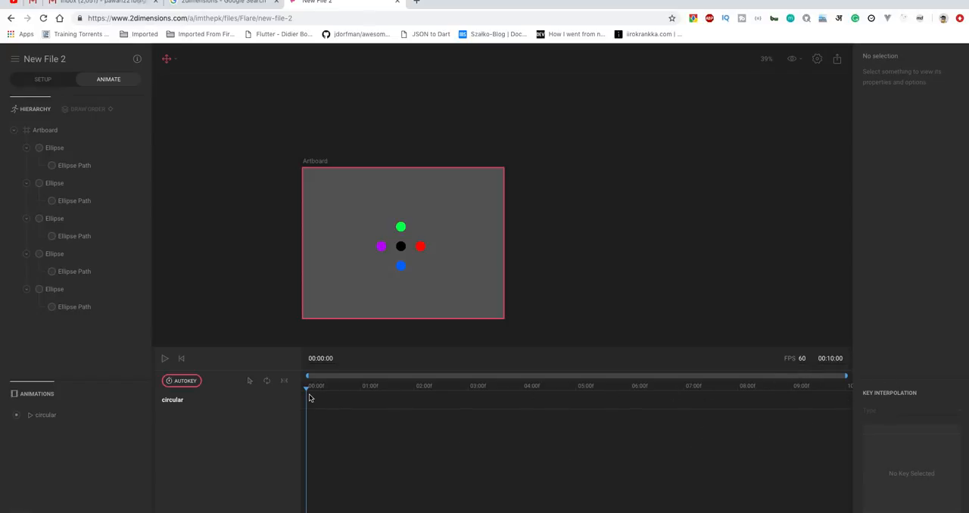
Key the first (green) ellipse's position, size and fill at 00:00:00.
drag(308, 389, 230, 410)
mouse_move(305, 389)
mouse_down()
mouse_move(327, 388)
mouse_move(298, 391)
mouse_up()
click(62, 152)
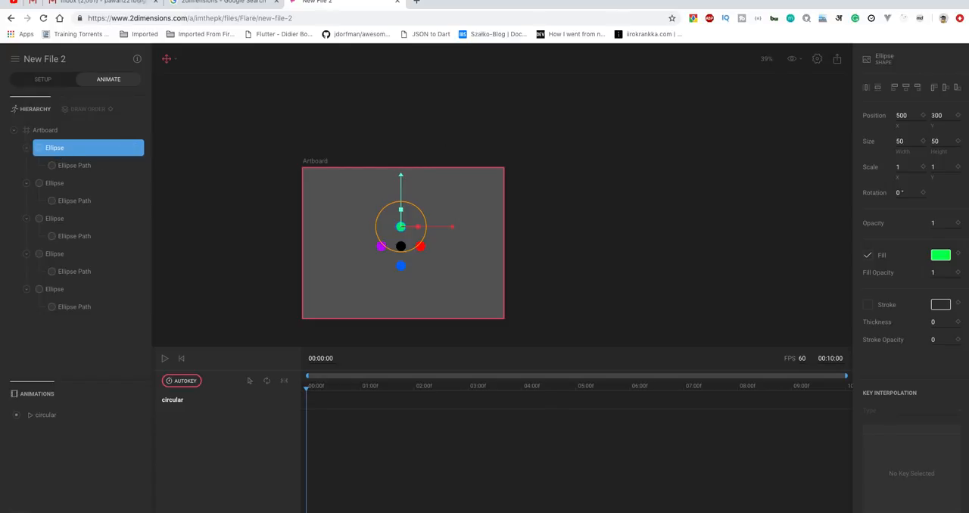
click(923, 115)
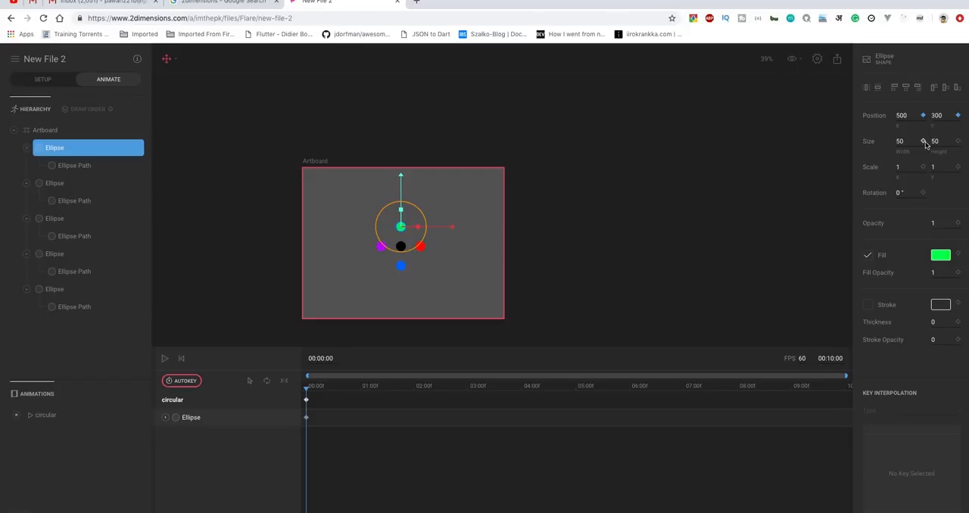
click(923, 141)
click(958, 141)
Key the second (red) ellipse's position, size and fill at 00:00:00.
click(56, 190)
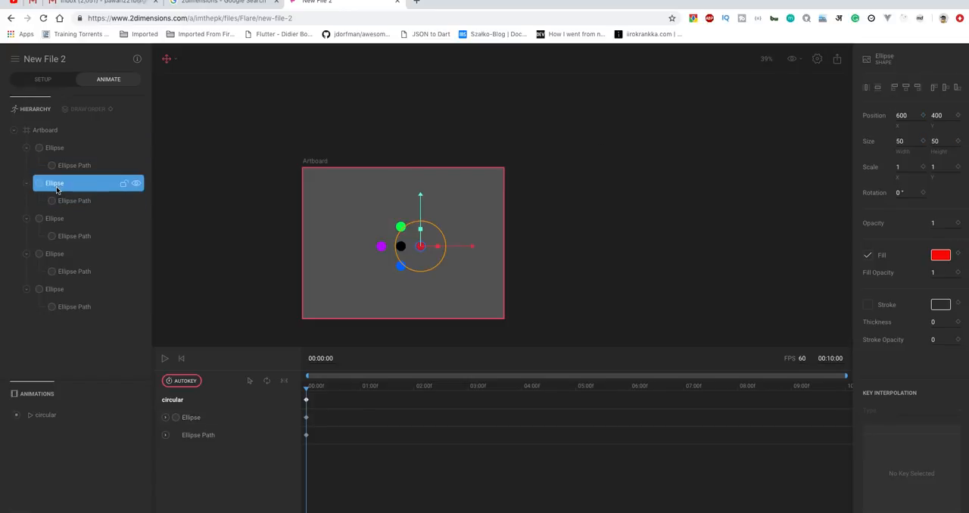
click(923, 116)
click(958, 116)
click(958, 254)
click(922, 141)
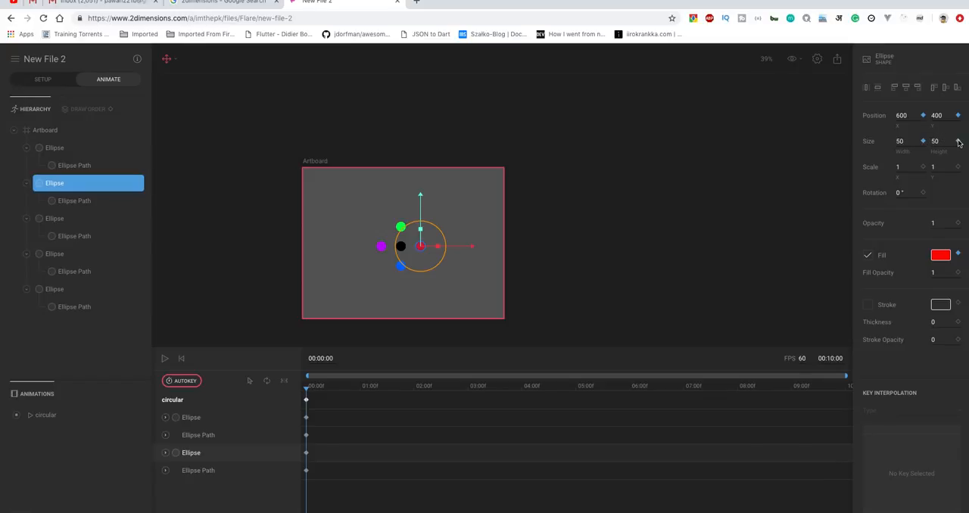
Key the third (blue) ellipse's position, size and fill at 00:00:00.
click(53, 221)
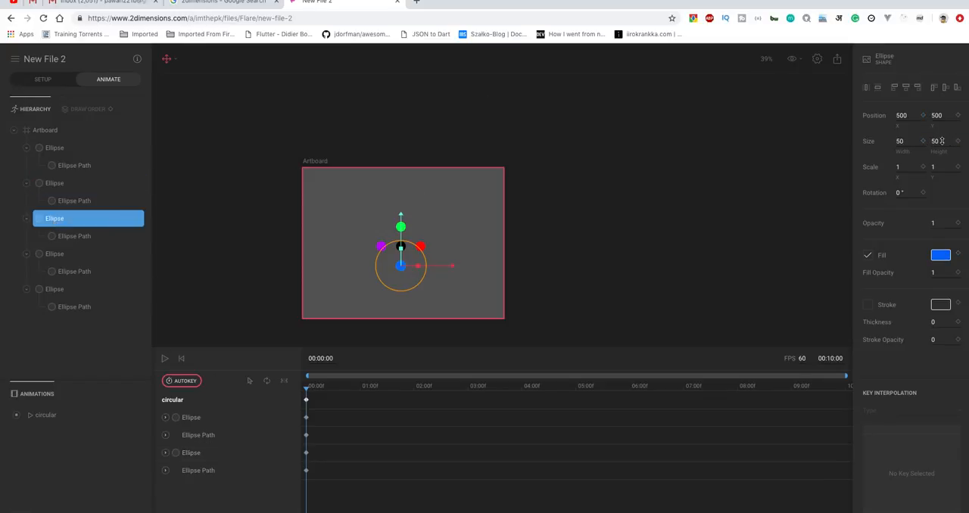
click(923, 115)
click(957, 116)
click(922, 141)
click(958, 141)
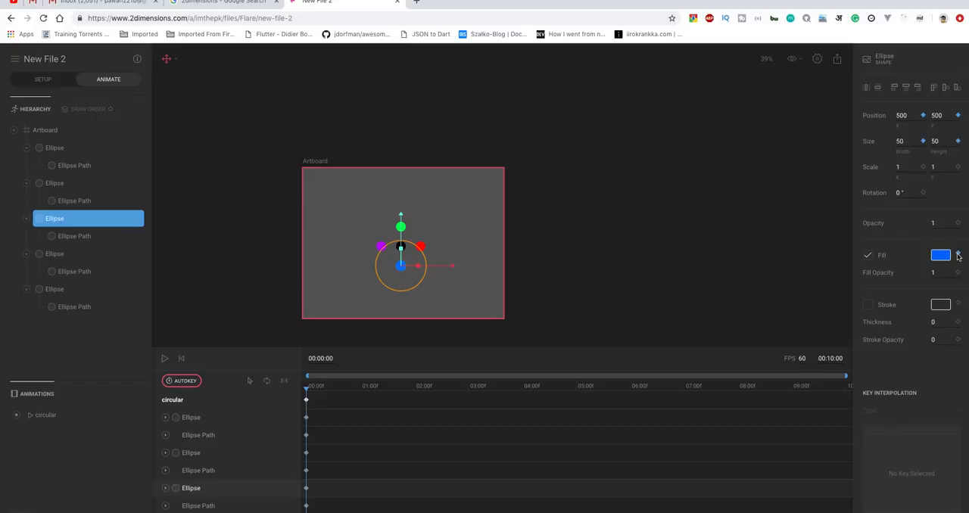
Key the fourth (purple) ellipse's position, size and fill at 00:00:00.
click(55, 254)
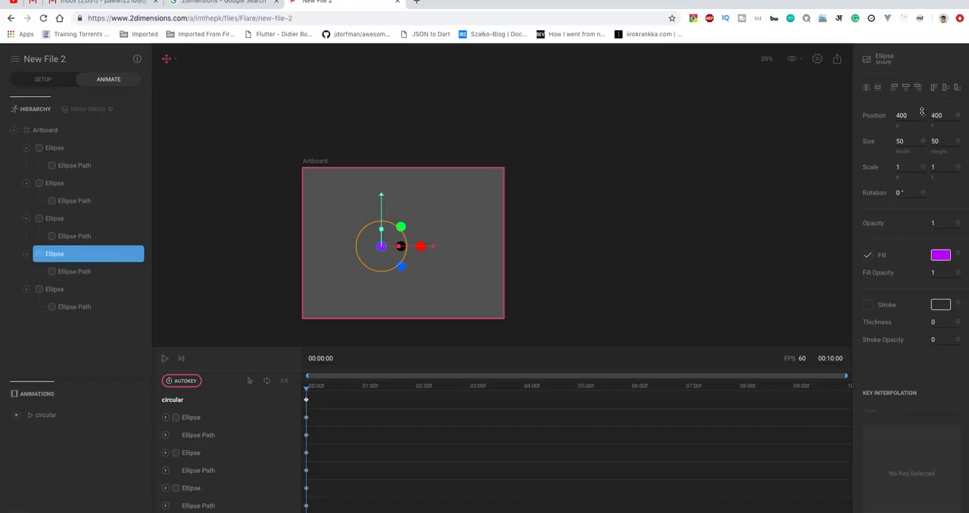
click(958, 116)
click(922, 140)
click(958, 140)
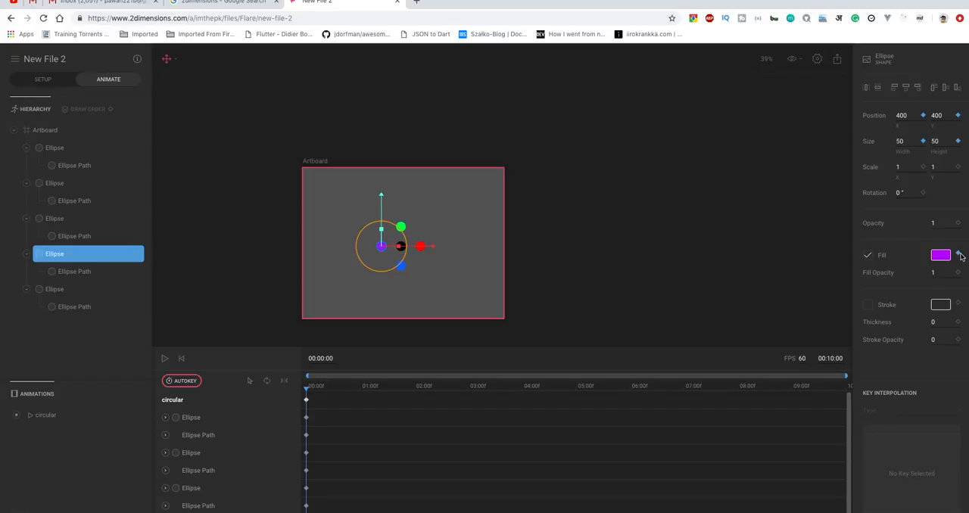
click(65, 289)
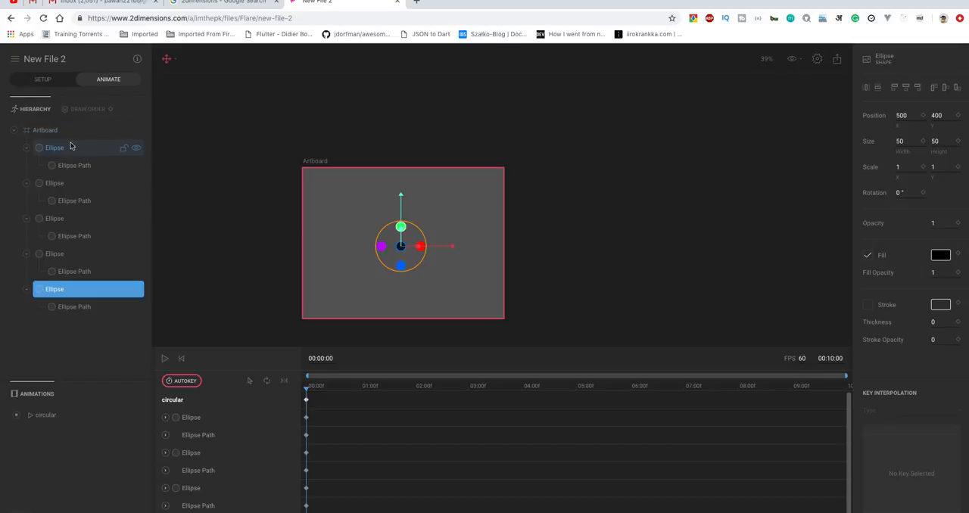
click(171, 63)
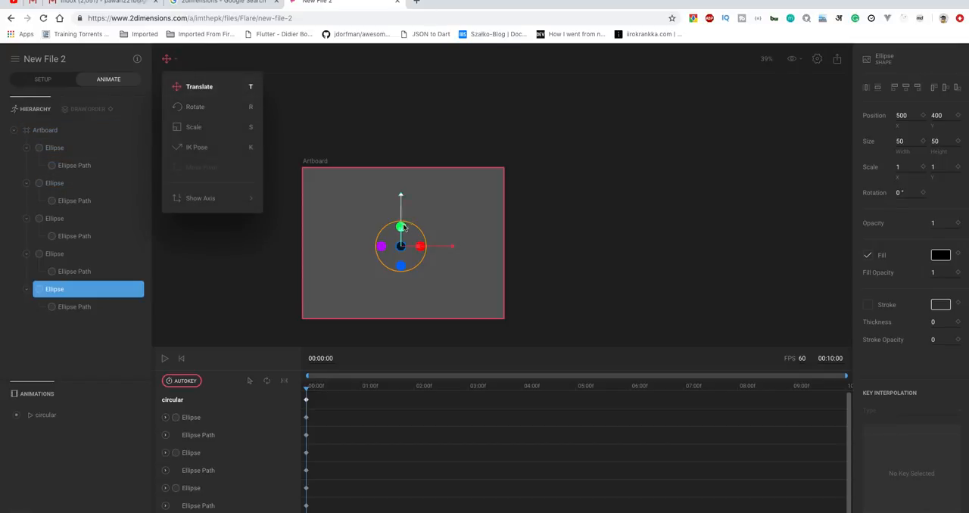
click(290, 104)
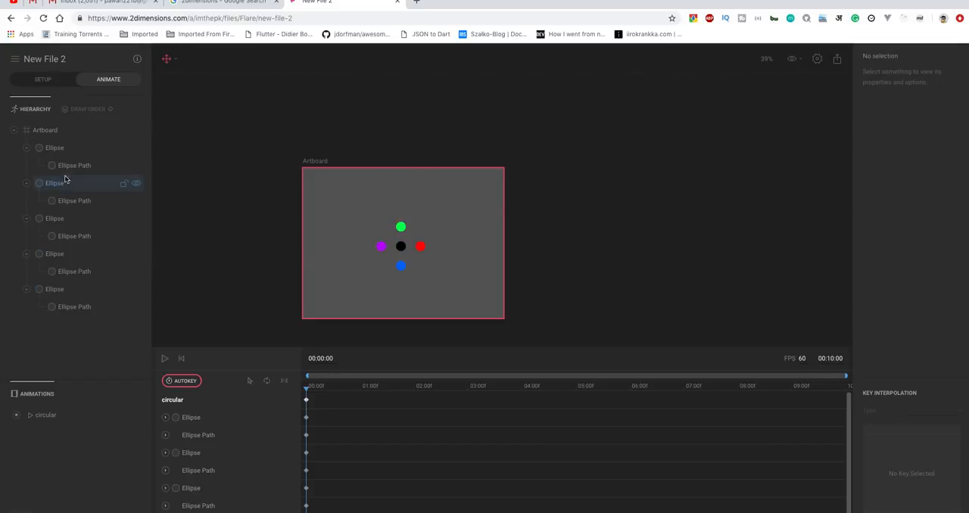
Select the first (green) ellipse and move the playhead to 00:00:30.
click(55, 153)
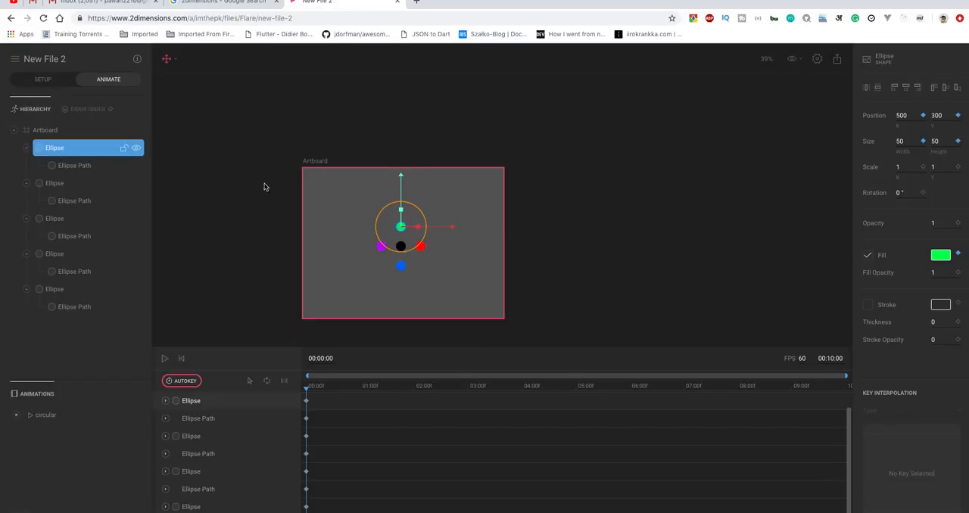
click(310, 389)
drag(310, 388, 332, 390)
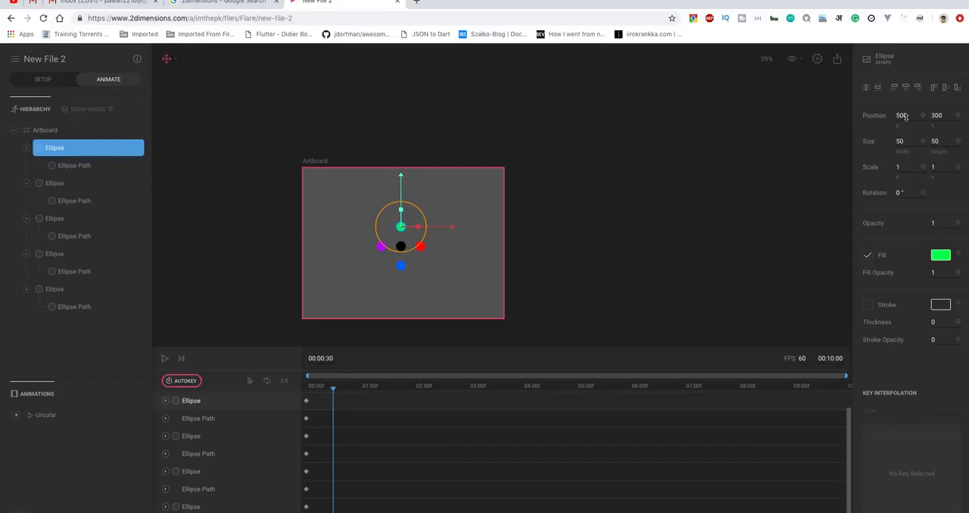
Add the line "400 - 400 - purple" to the sticky note of ellipse positions, then return to the Flare file.
key(ctrl+Left)
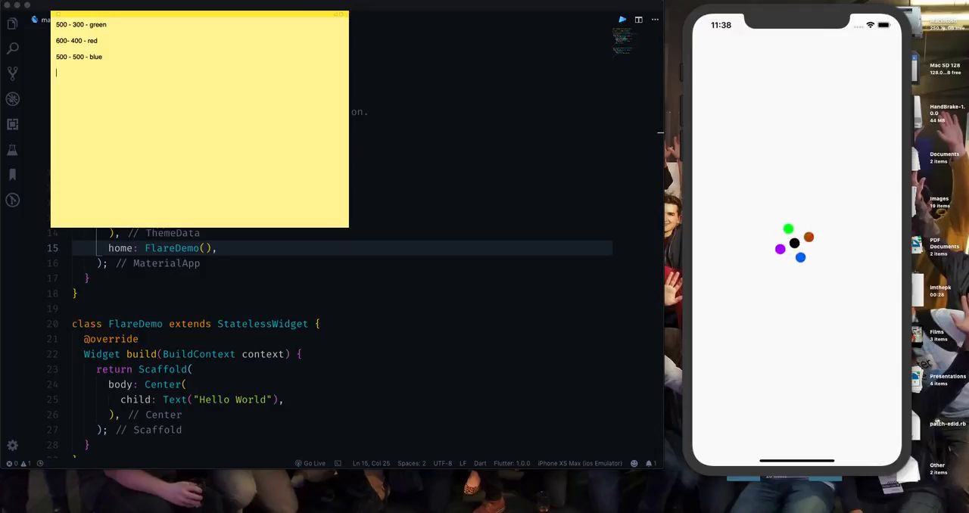
text(400)
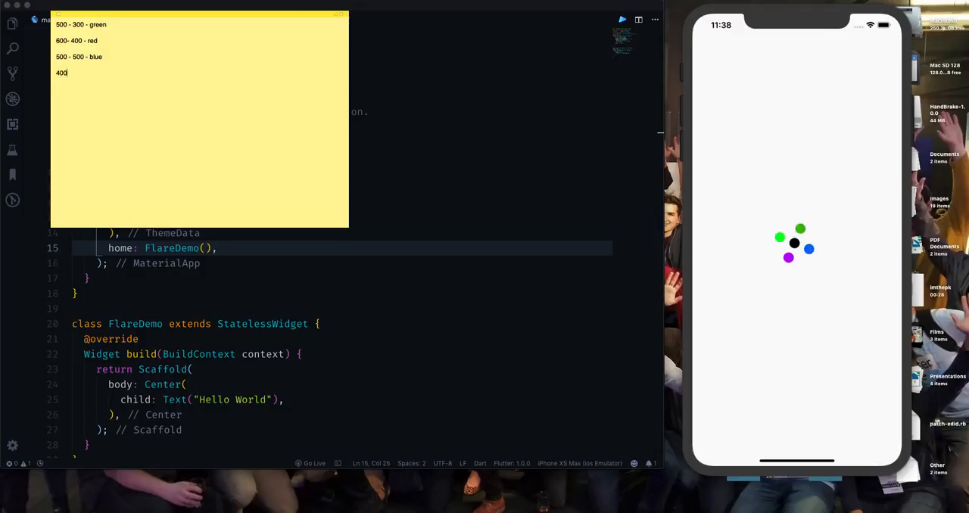
text( - 400 - )
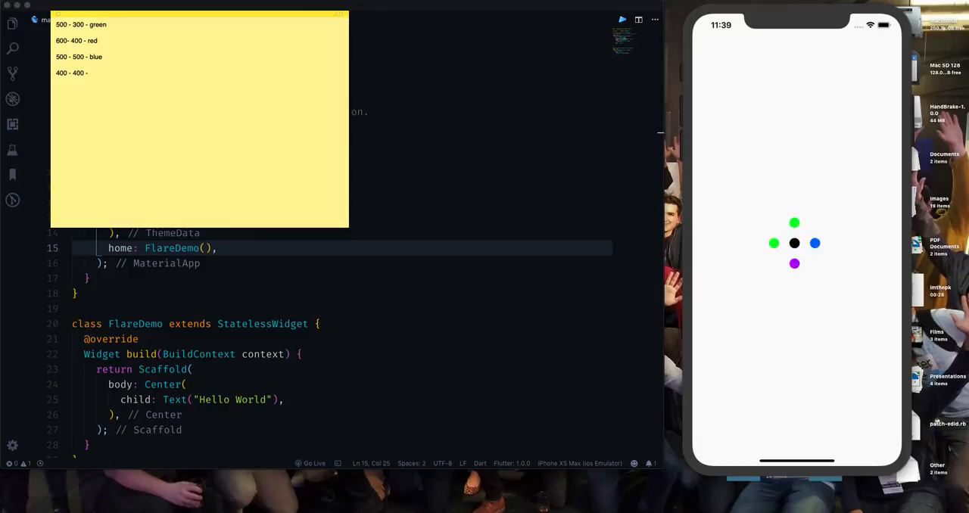
text(purple)
key(ctrl+Right)
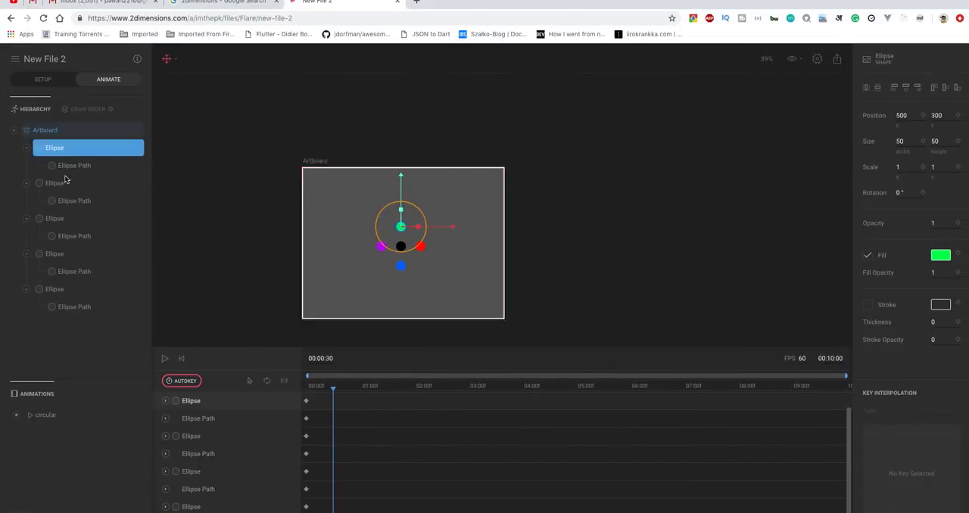
Compare the positions and colours of the four outer ellipses with the values listed in the sticky note.
click(64, 189)
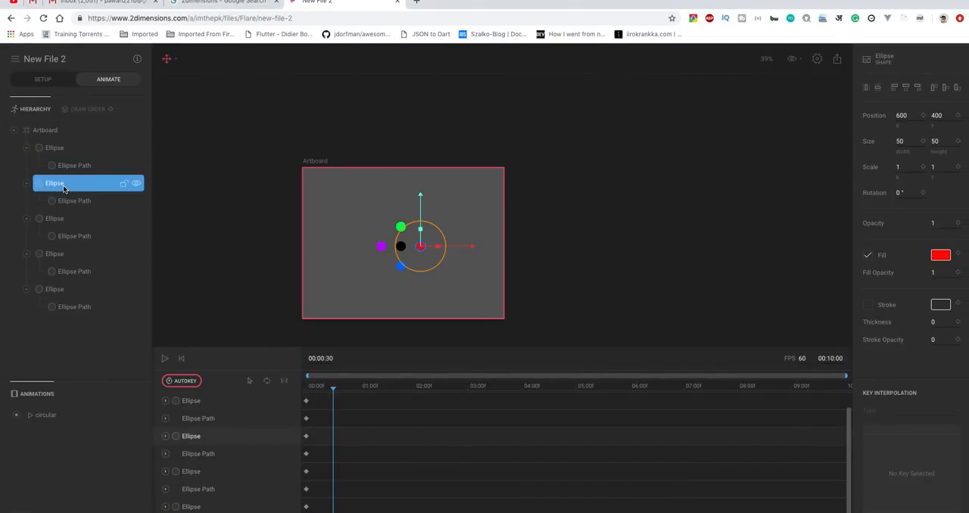
click(62, 220)
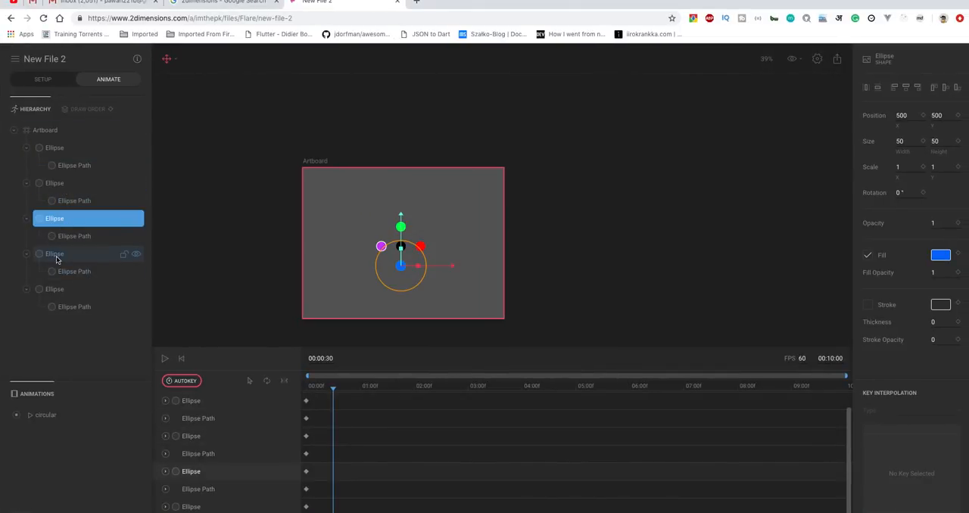
click(56, 257)
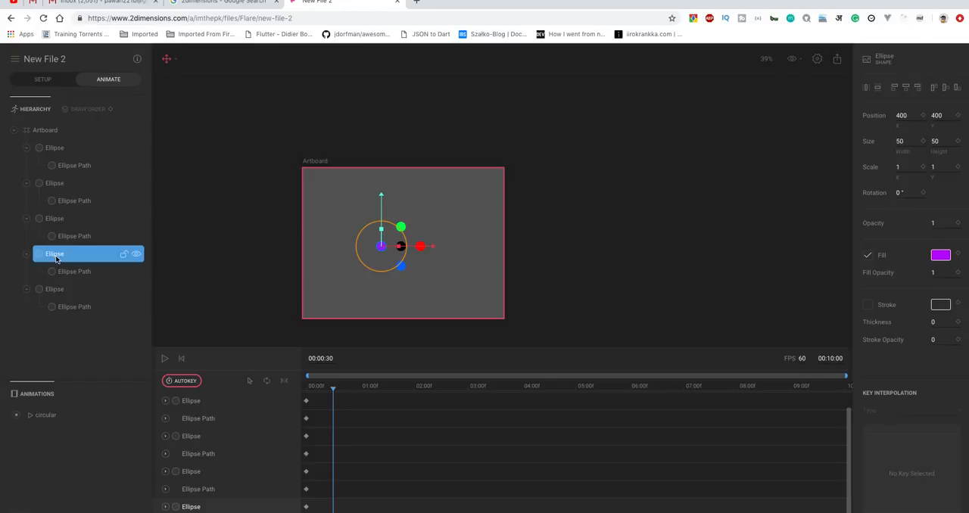
click(74, 147)
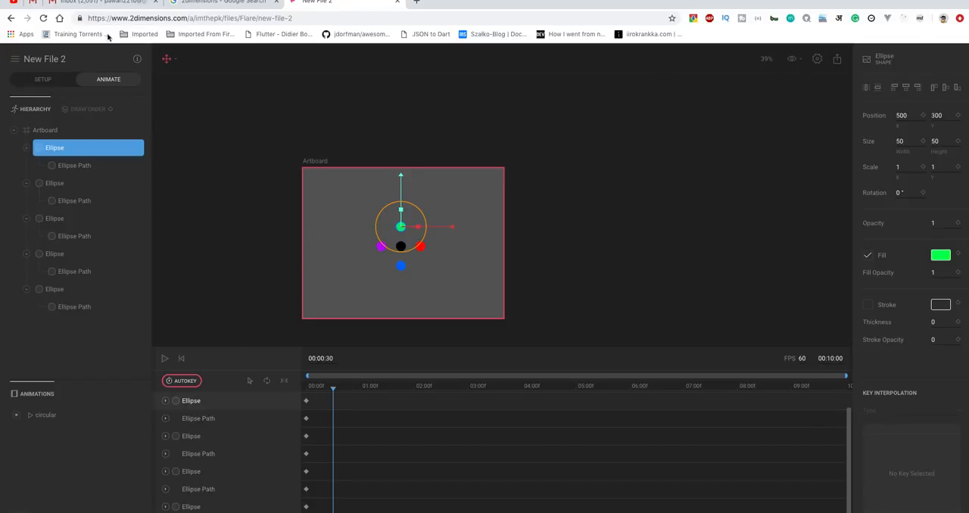
click(51, 148)
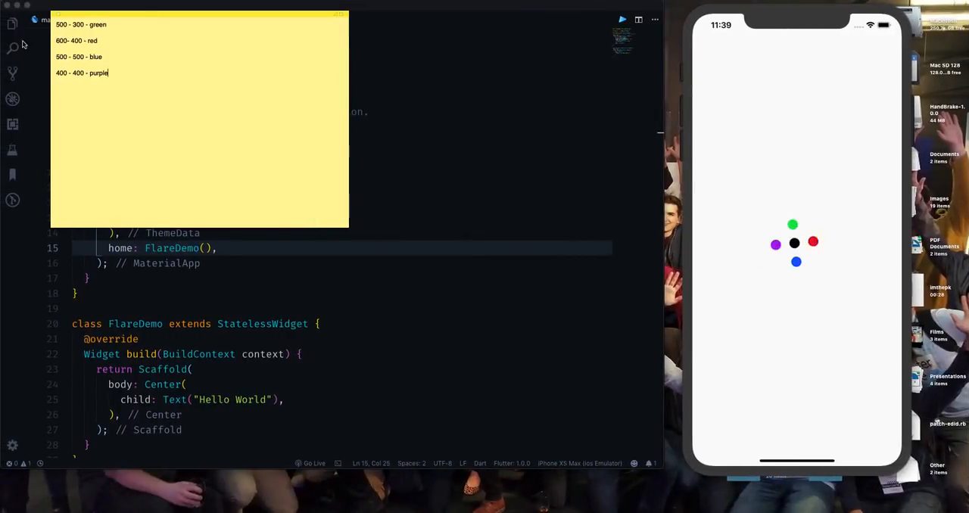
mouse_move(56, 41)
mouse_down()
mouse_move(84, 40)
mouse_move(79, 25)
mouse_move(103, 23)
mouse_move(103, 40)
mouse_move(56, 40)
mouse_up()
click(100, 56)
click(109, 75)
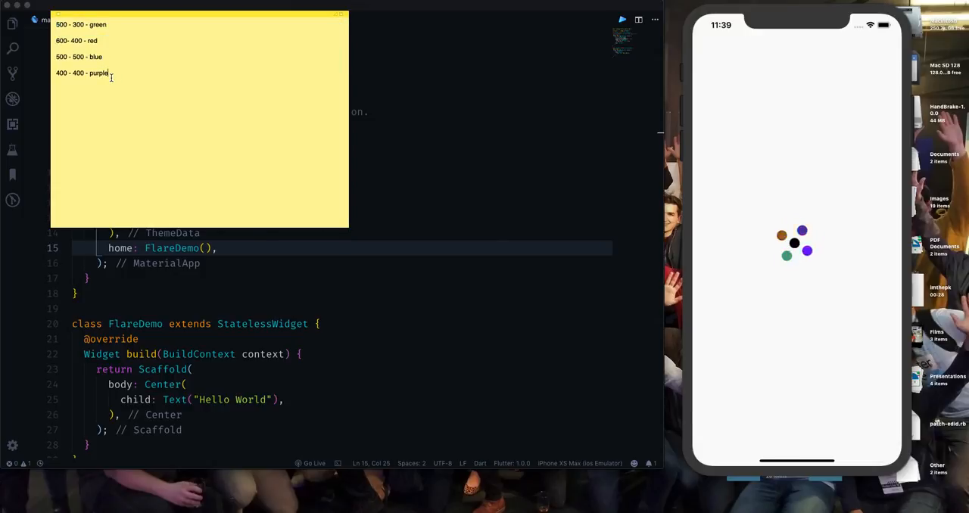
Return to the Flare file and set the first ellipse's position to X 600, Y 400 at 00:00:30.
key(ctrl+Right)
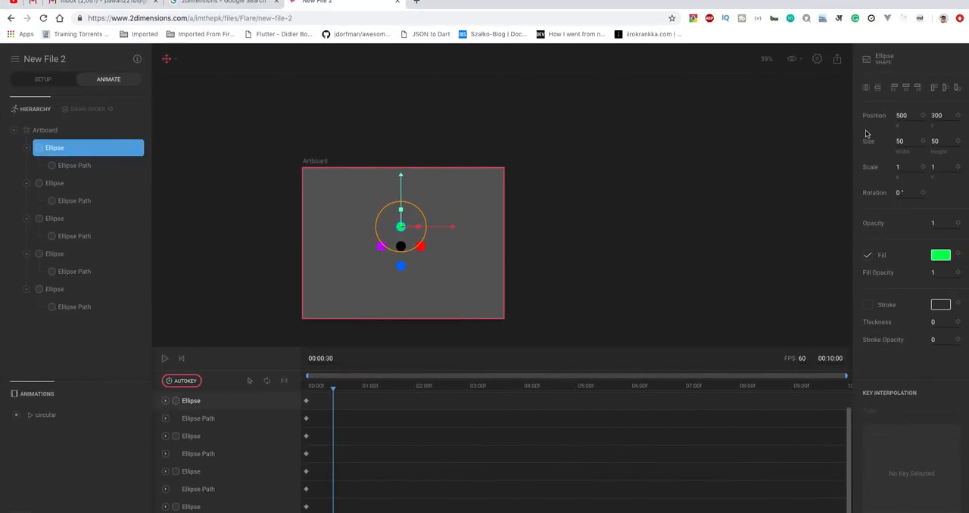
click(902, 115)
text(6)
key(Tab)
text(4)
key(Return)
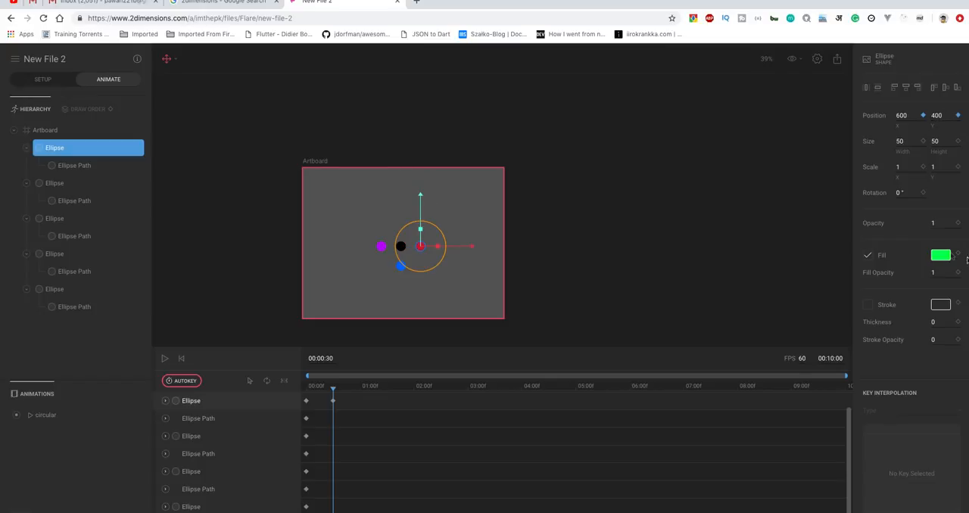
Change the first ellipse's fill from green to red at 00:00:30.
click(940, 255)
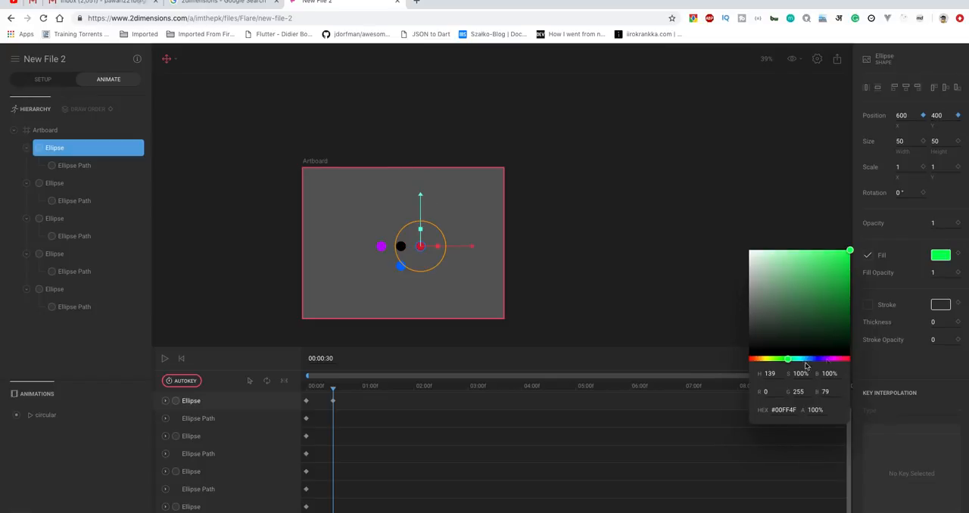
drag(787, 359, 728, 359)
click(638, 277)
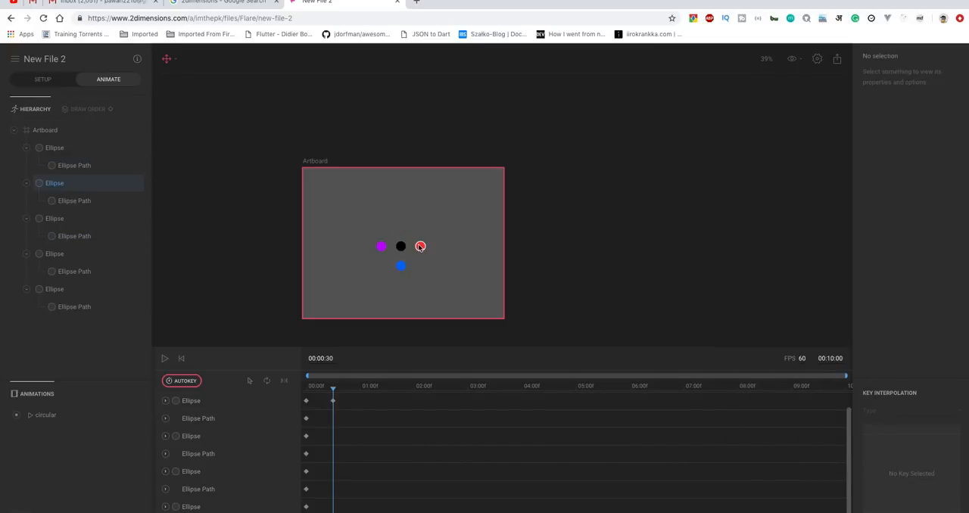
click(46, 148)
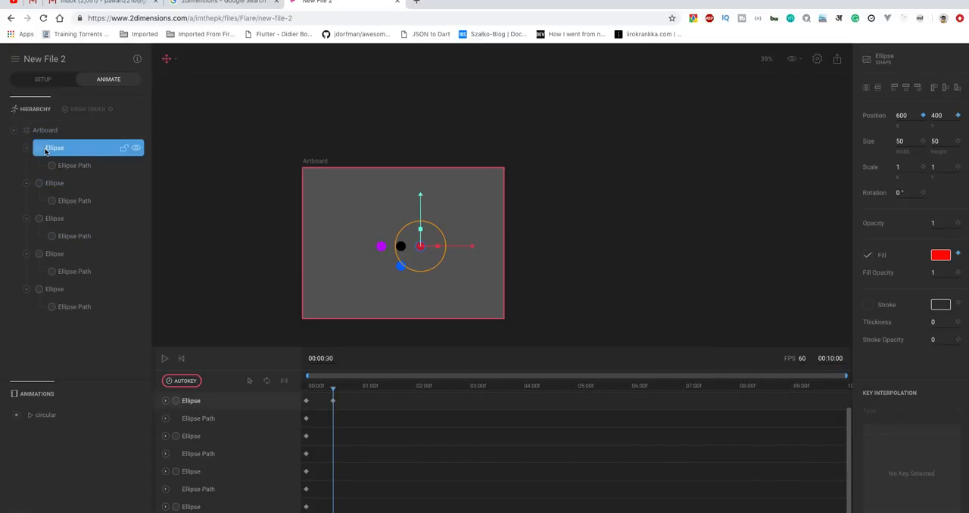
Look up the blue position in the sticky note and set the second ellipse's position to X 500, Y 500 at 00:00:30.
click(59, 186)
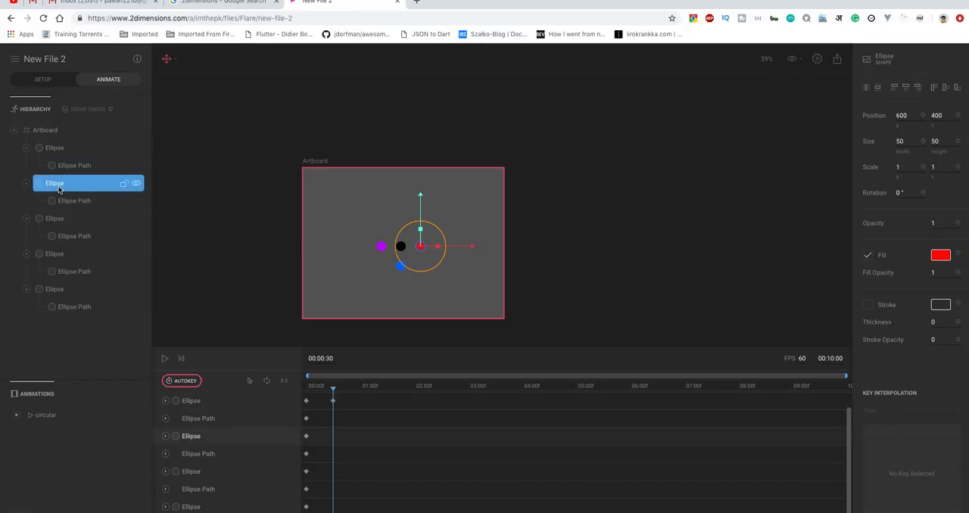
key(ctrl+Left)
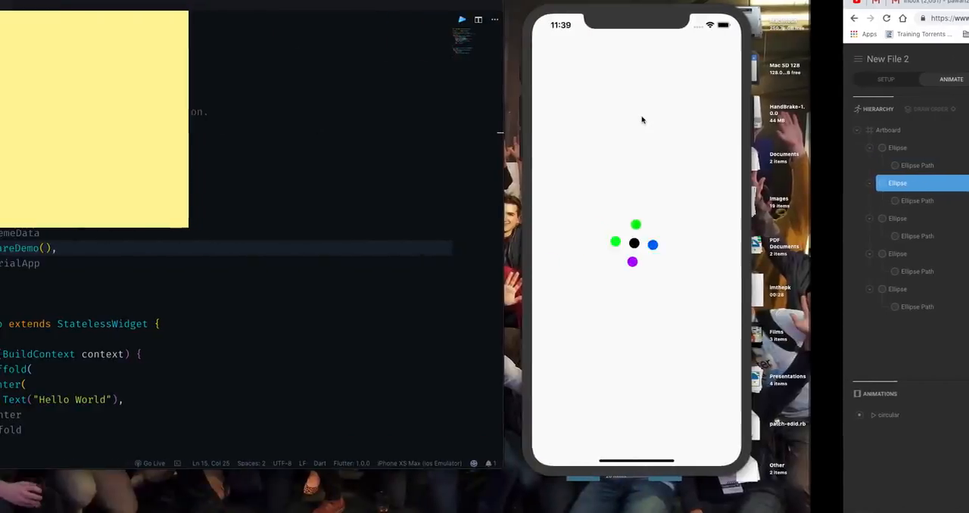
triple_click(60, 59)
click(167, 113)
key(ctrl+Right)
double_click(901, 115)
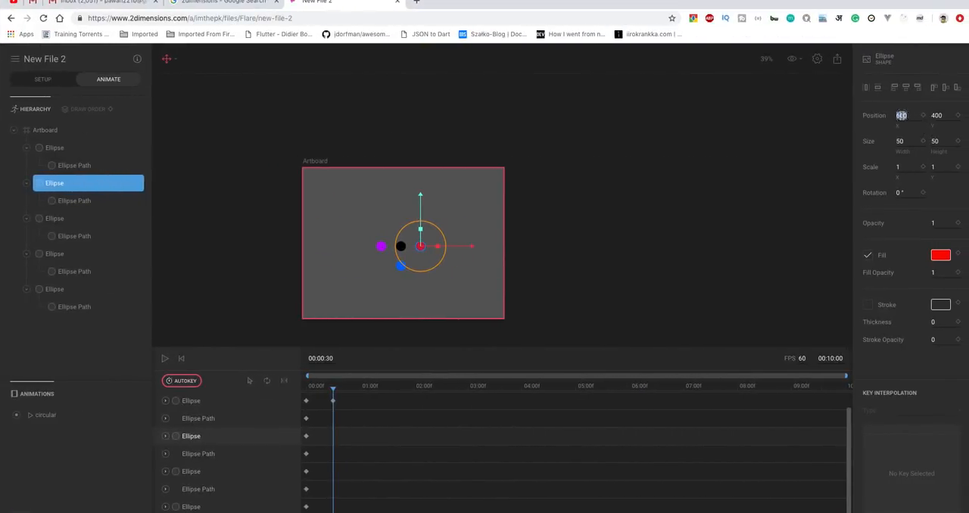
text(50)
double_click(939, 115)
text(500)
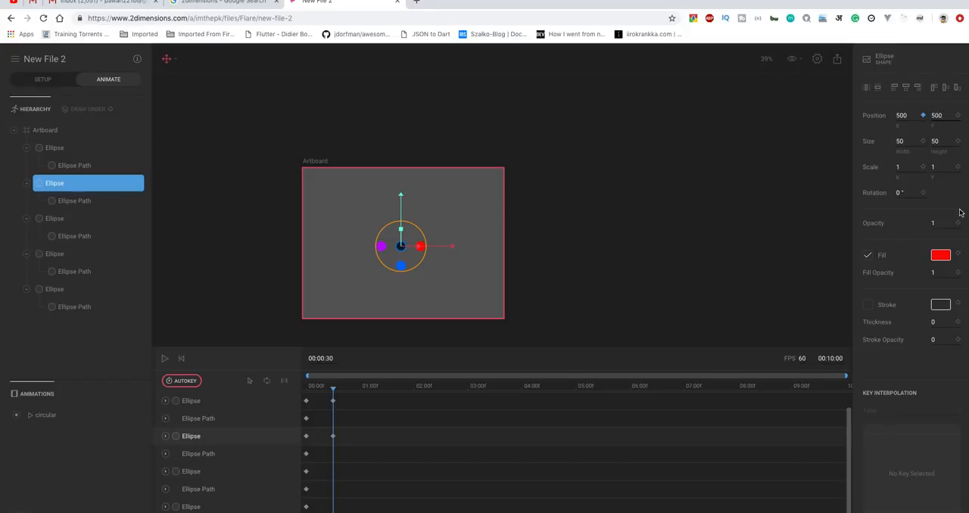
Change the second ellipse's fill to blue (#0467FB) at 00:00:30.
click(943, 258)
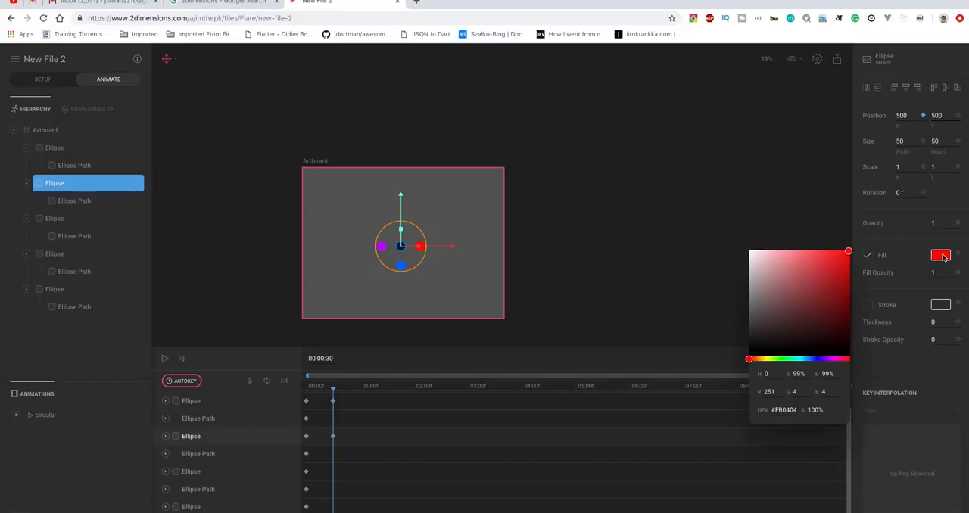
click(809, 359)
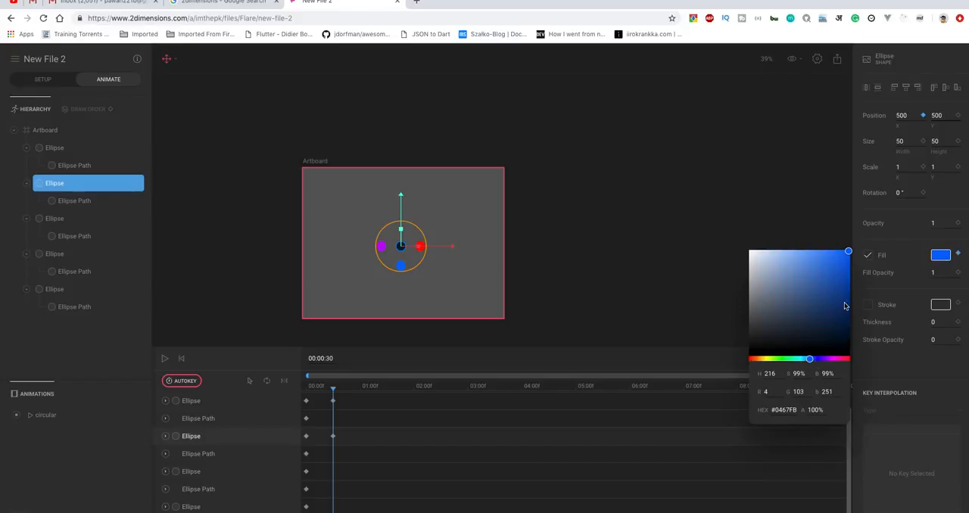
click(687, 280)
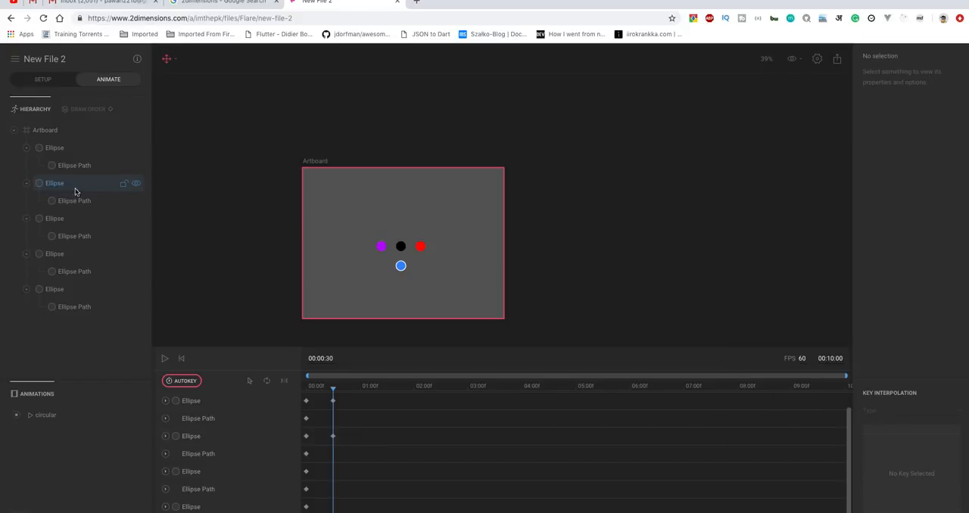
click(63, 225)
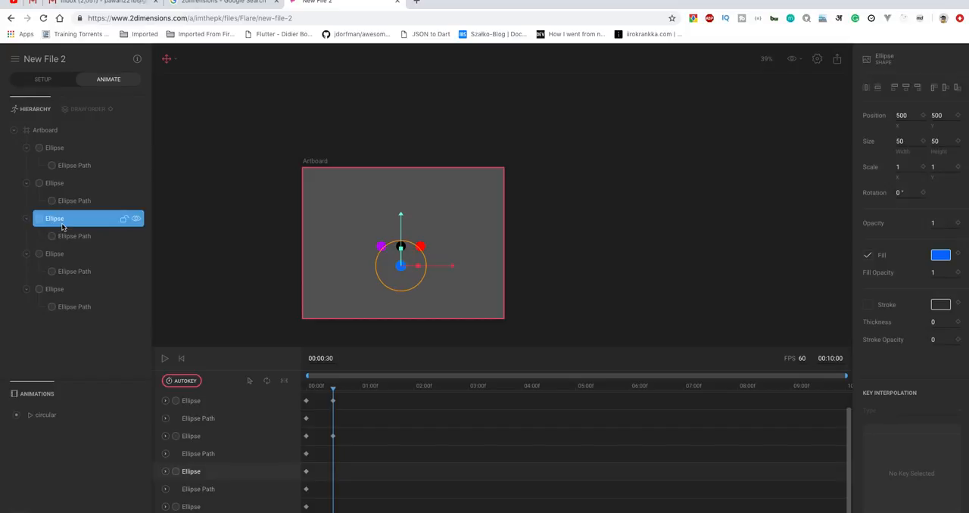
click(59, 185)
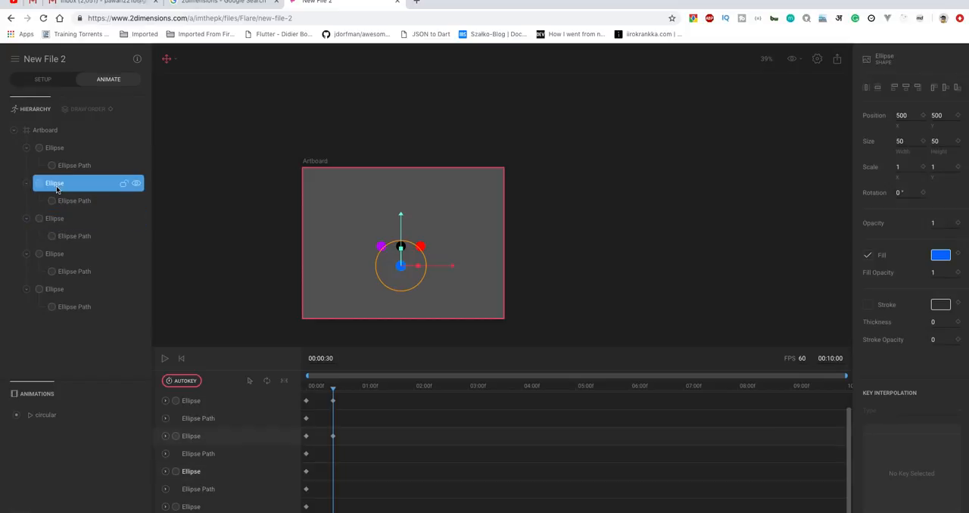
Look up the purple position in the sticky note and set the third ellipse's position to X 400, Y 400 at 00:00:30.
click(58, 221)
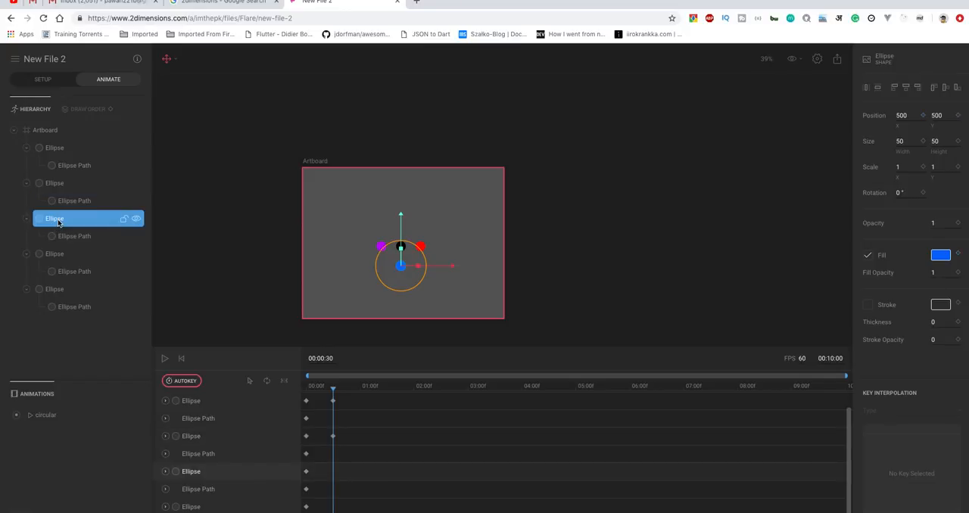
key(ctrl+Left)
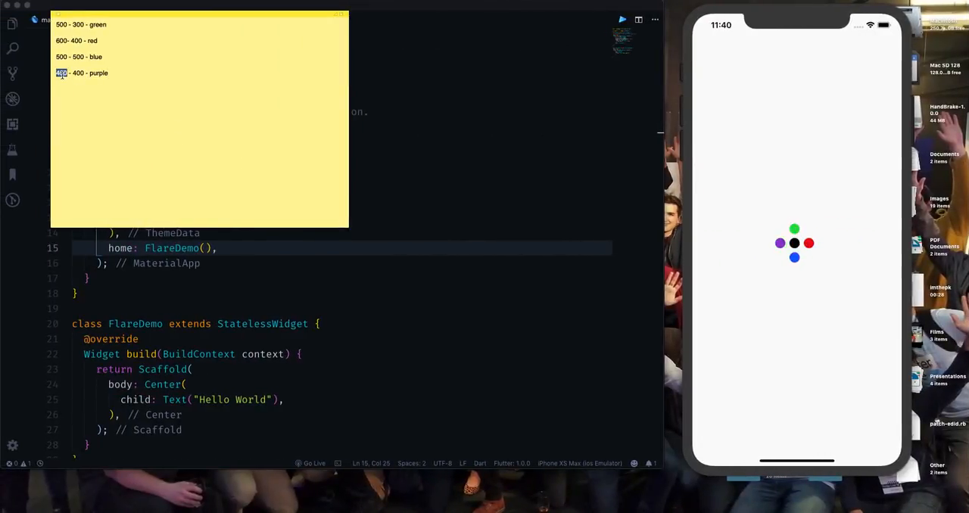
key(ctrl+Right)
click(899, 116)
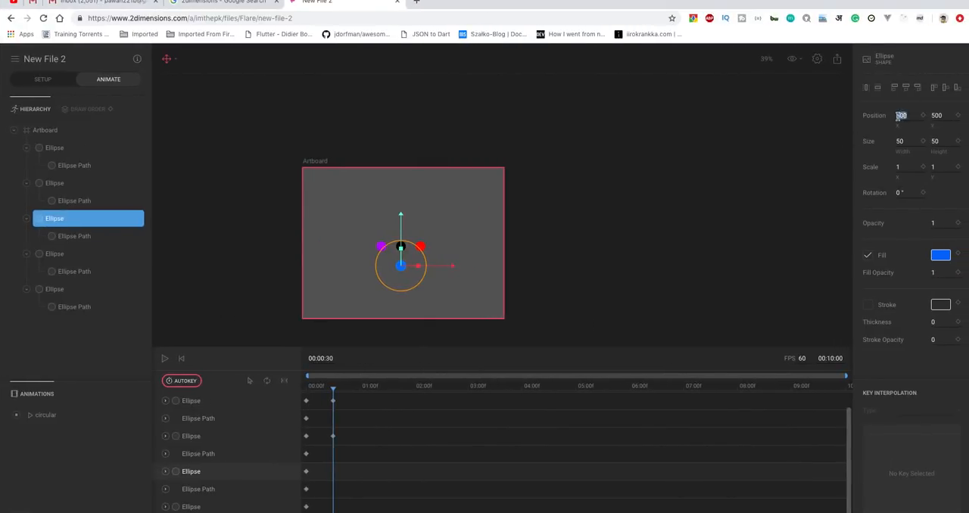
text(400)
key(Tab)
text(400)
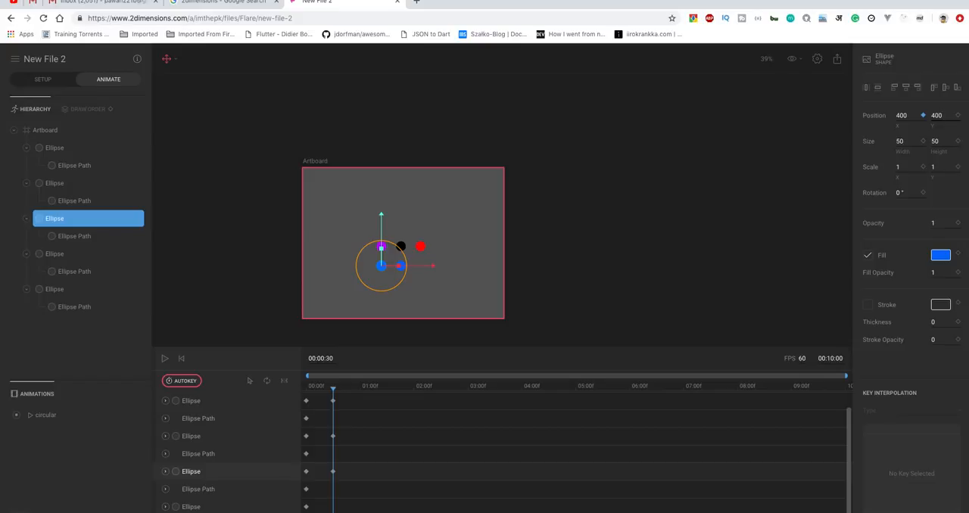
Change the third ellipse's fill to purple (#AA01FA) at 00:00:30 and check the ellipses keyed so far.
click(936, 260)
click(828, 359)
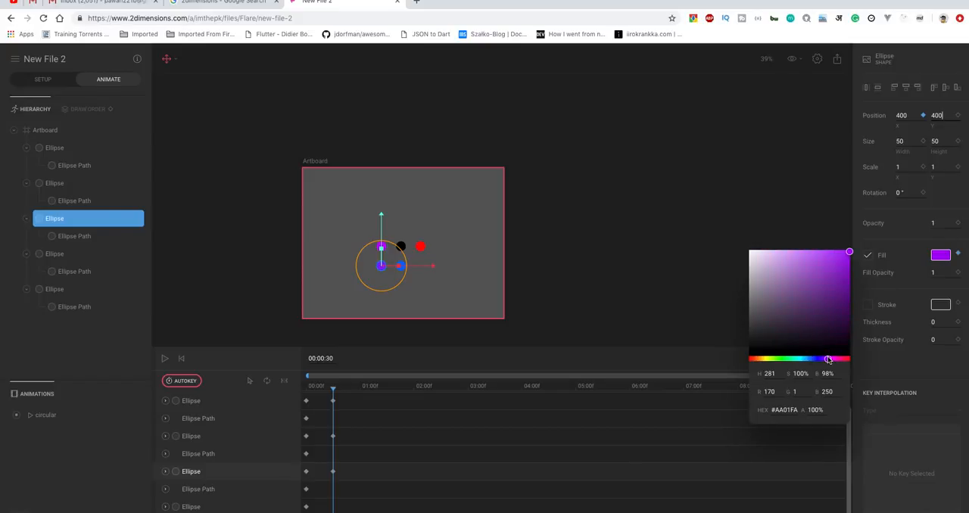
click(654, 262)
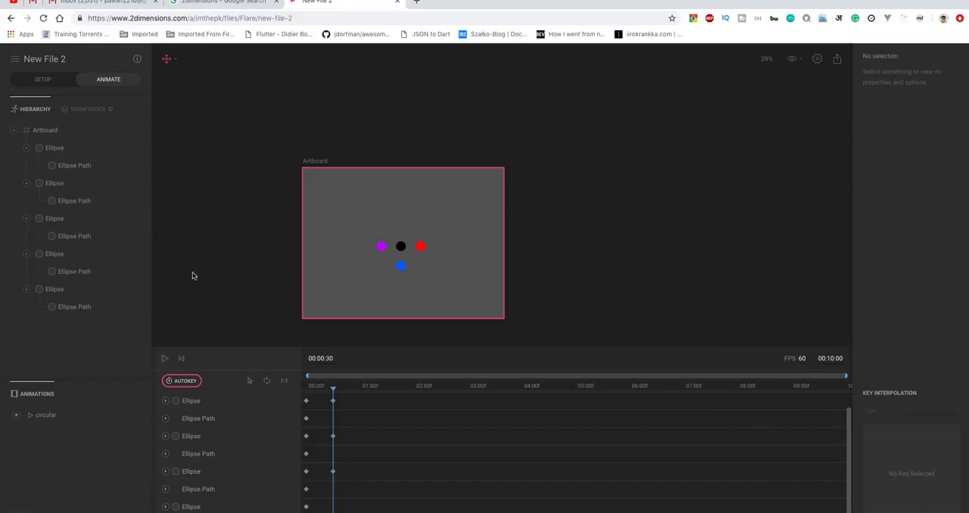
click(65, 148)
click(66, 184)
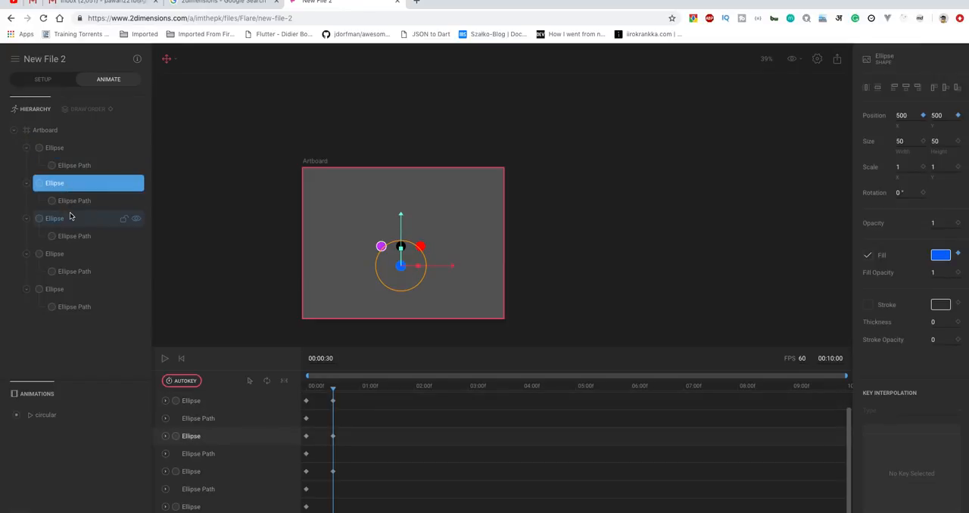
click(66, 224)
Look up the green position in the sticky note and set the fourth ellipse's position to X 500, Y 300 at 00:00:30.
click(65, 256)
click(64, 291)
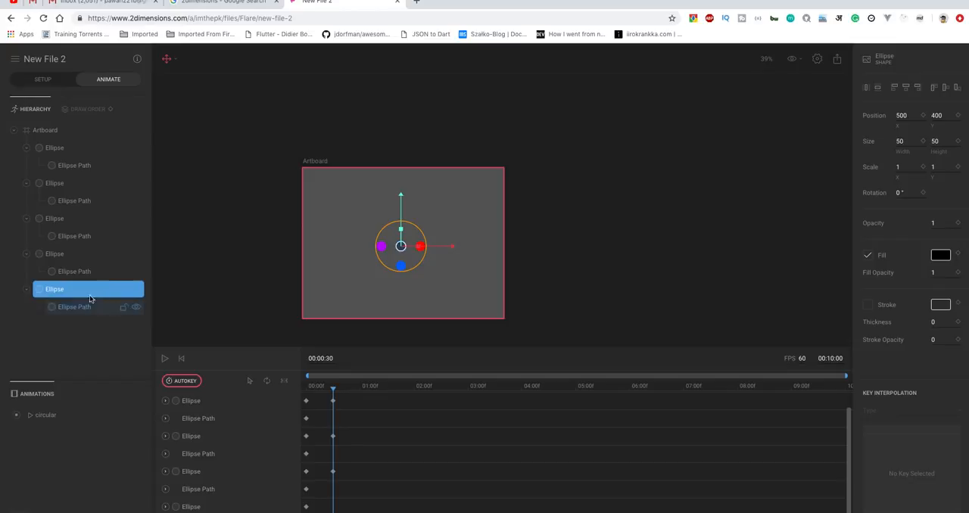
click(64, 256)
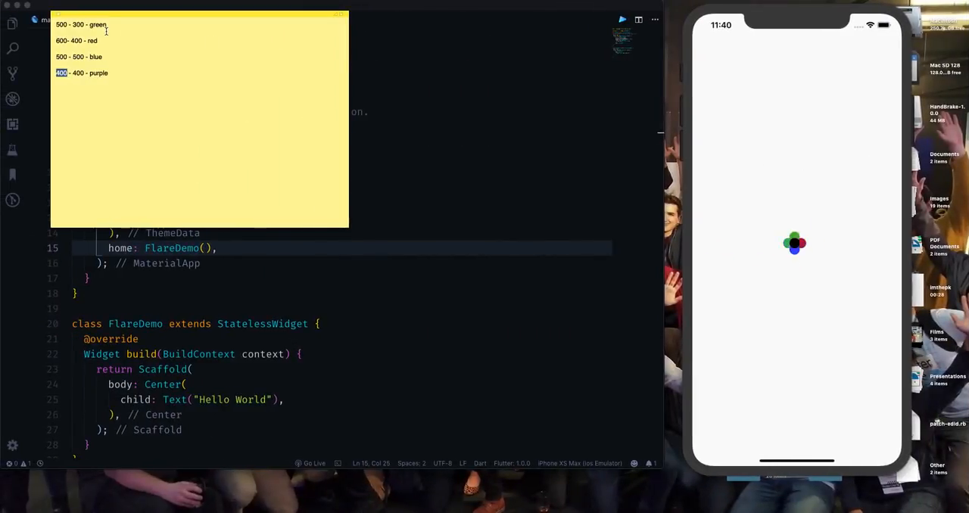
drag(106, 26, 106, 32)
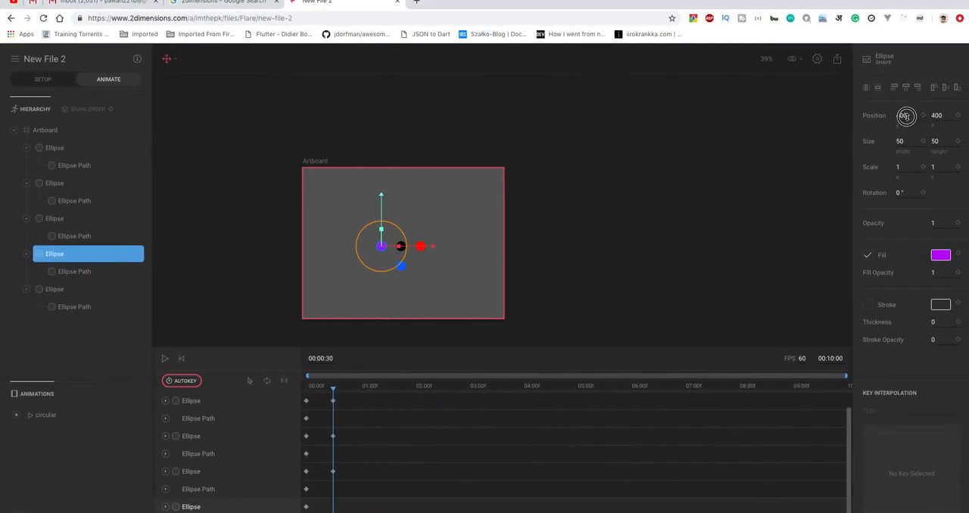
click(906, 115)
text(500)
click(936, 115)
text(3)
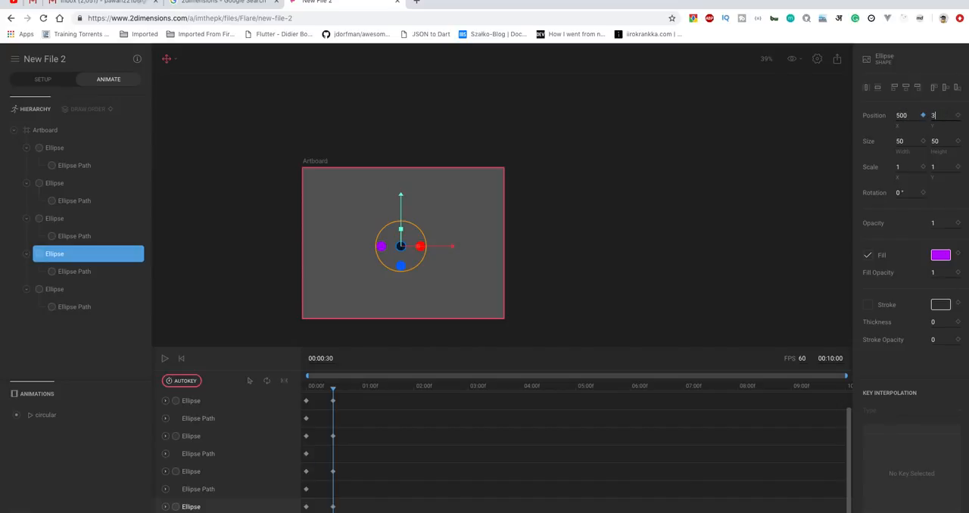
Change the fourth ellipse's fill to green at 00:00:30 and check each of the five ellipses.
click(941, 255)
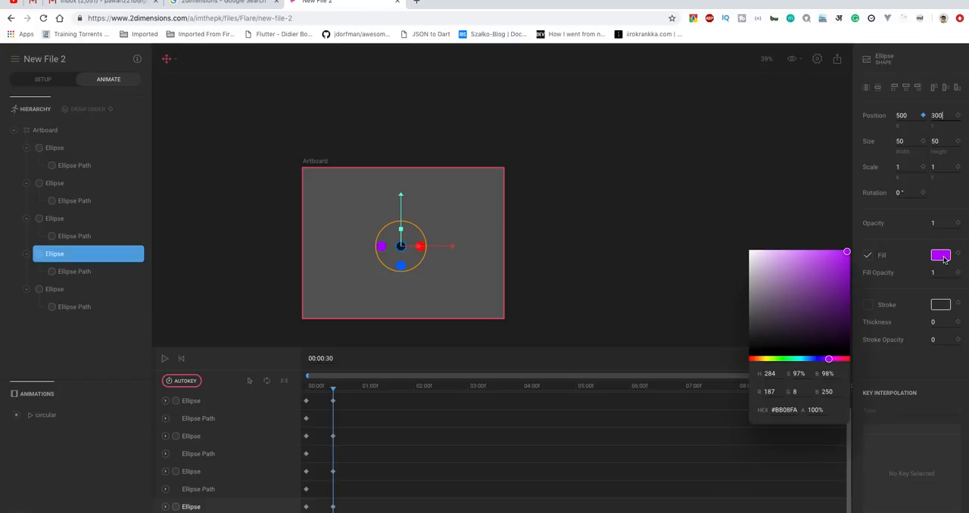
click(786, 361)
click(607, 274)
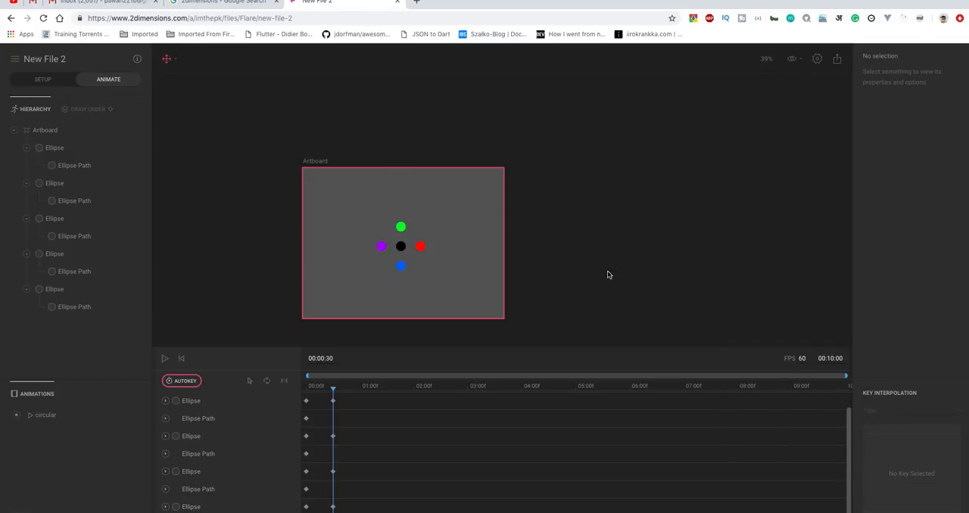
click(69, 147)
click(57, 184)
click(60, 219)
click(62, 255)
click(64, 289)
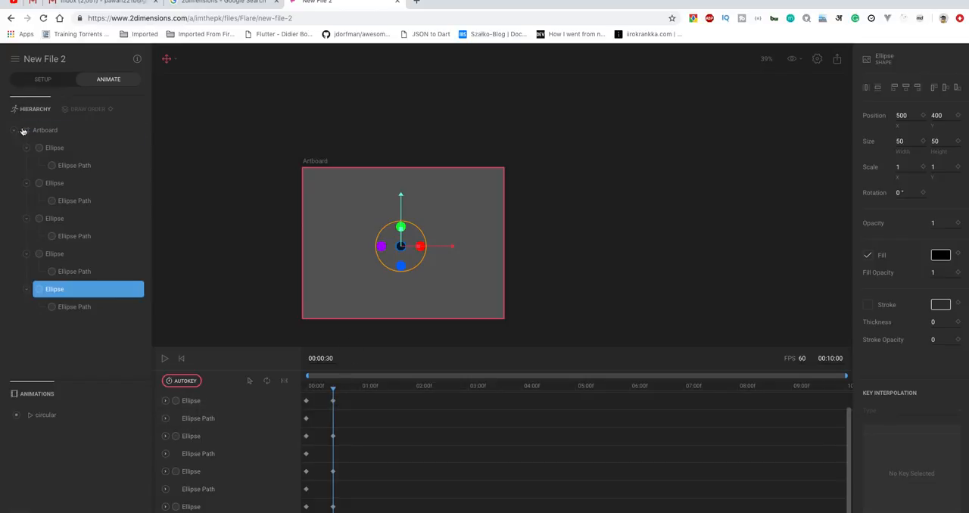
Key the width and height of the four outer ellipses at 00:00:30.
click(55, 148)
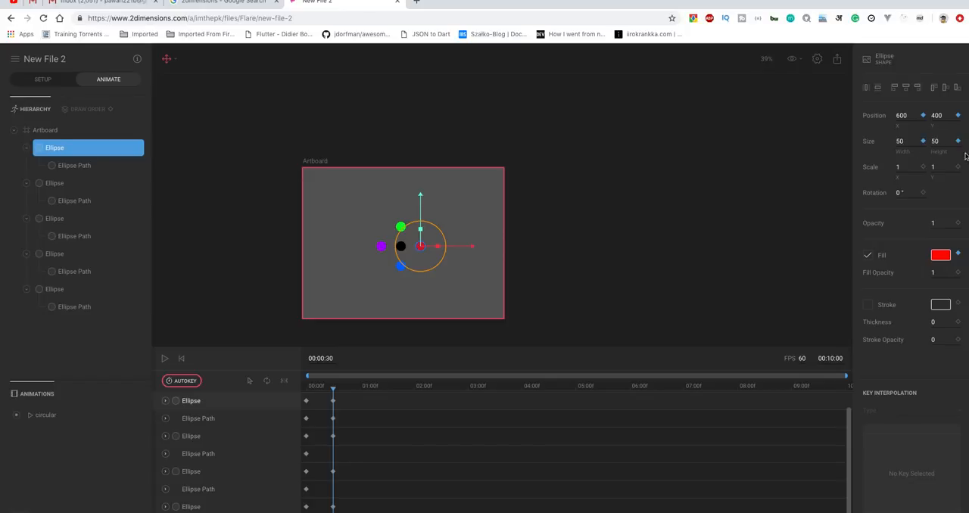
click(57, 184)
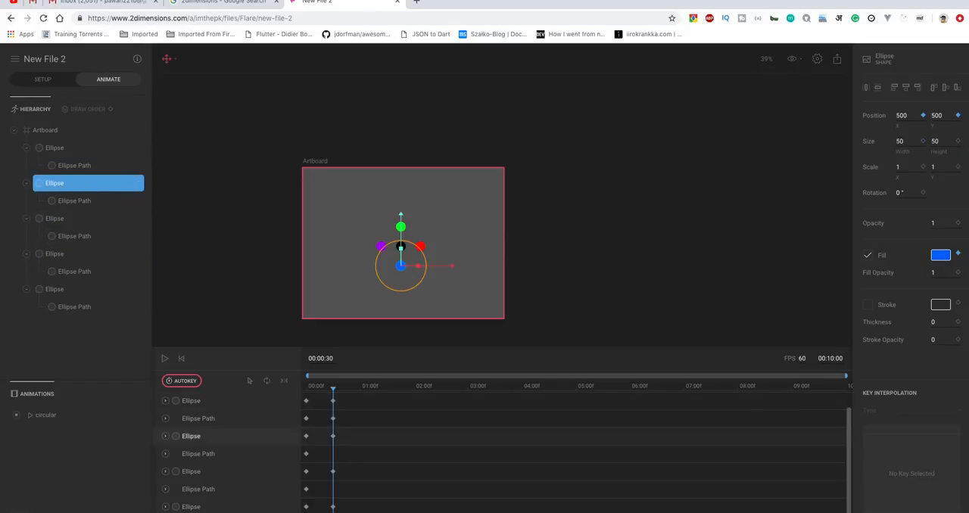
click(922, 141)
click(75, 219)
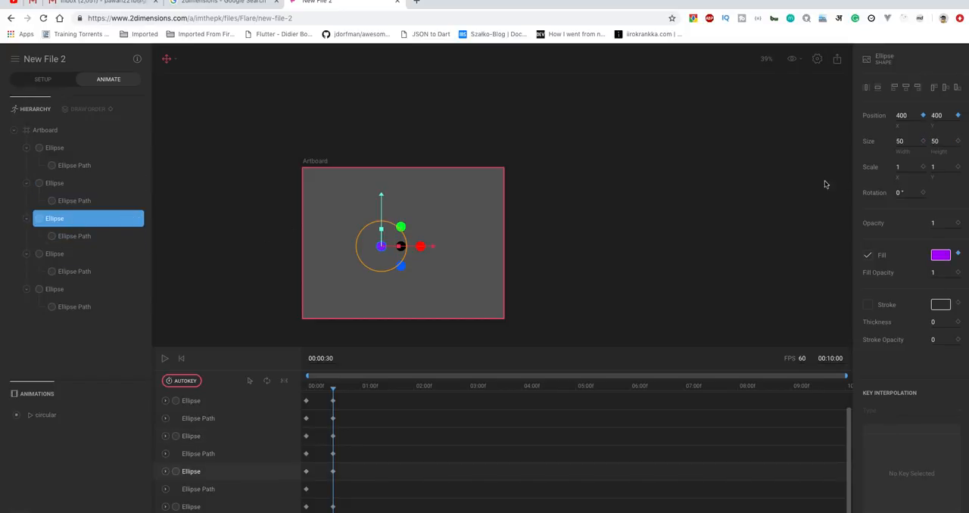
click(923, 141)
click(957, 141)
click(74, 257)
click(923, 141)
click(958, 142)
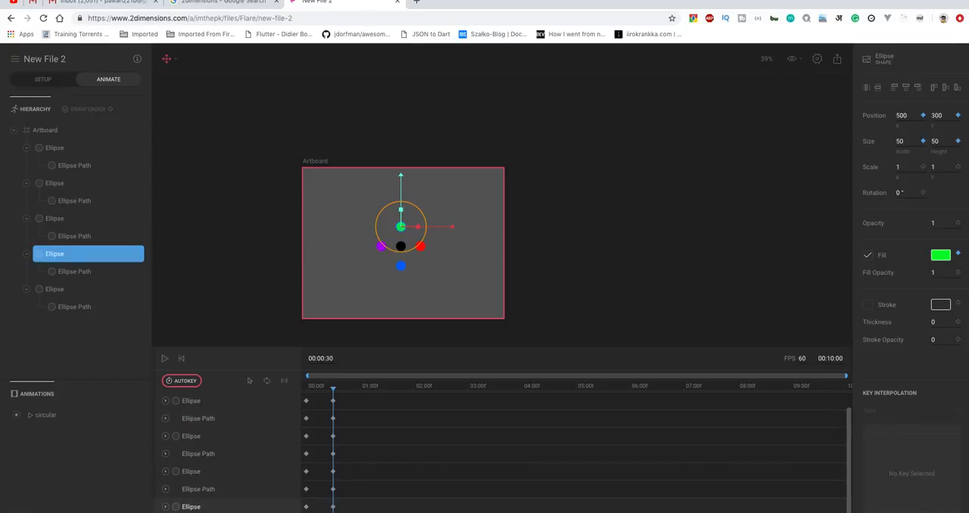
Copy the outer ellipses' keyframes from 00:00:30 to 00:01:00 on the timeline.
drag(344, 508, 359, 391)
drag(359, 389, 360, 391)
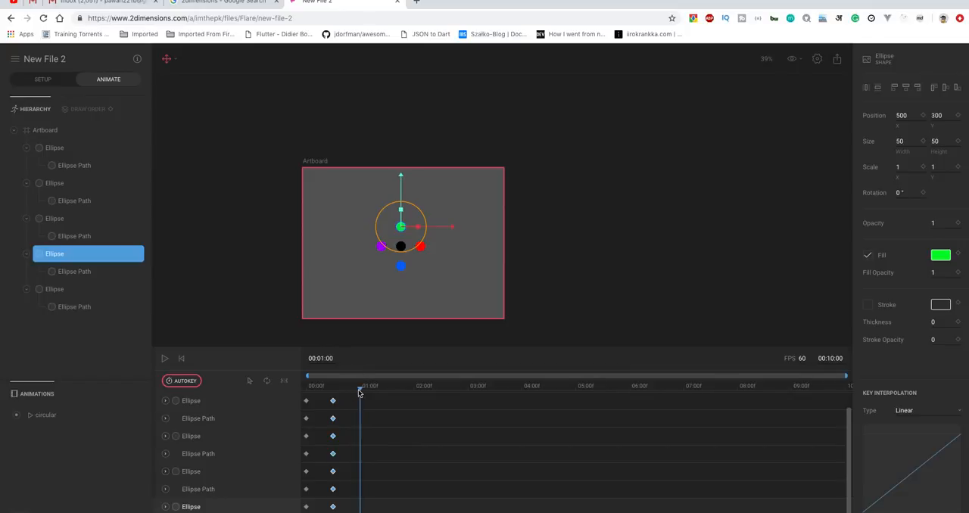
Look up the blue position in the sticky note, then key the first ellipse at X 500, Y 500 with fill #006EFF at 00:01:00.
click(51, 148)
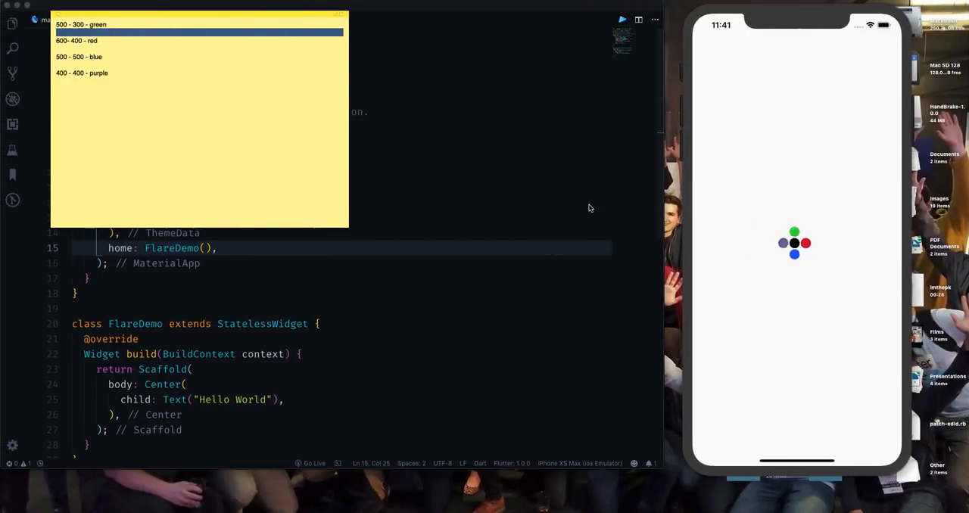
click(63, 58)
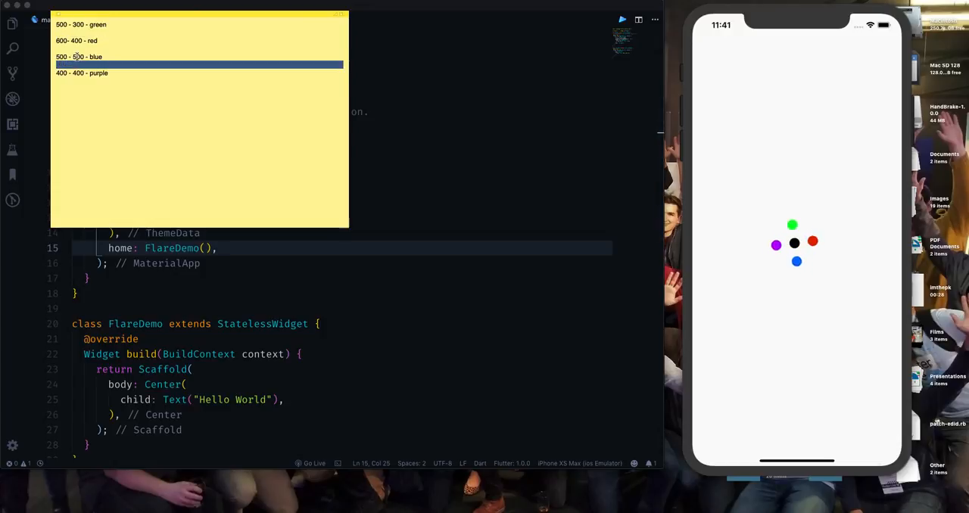
key(ctrl+Right)
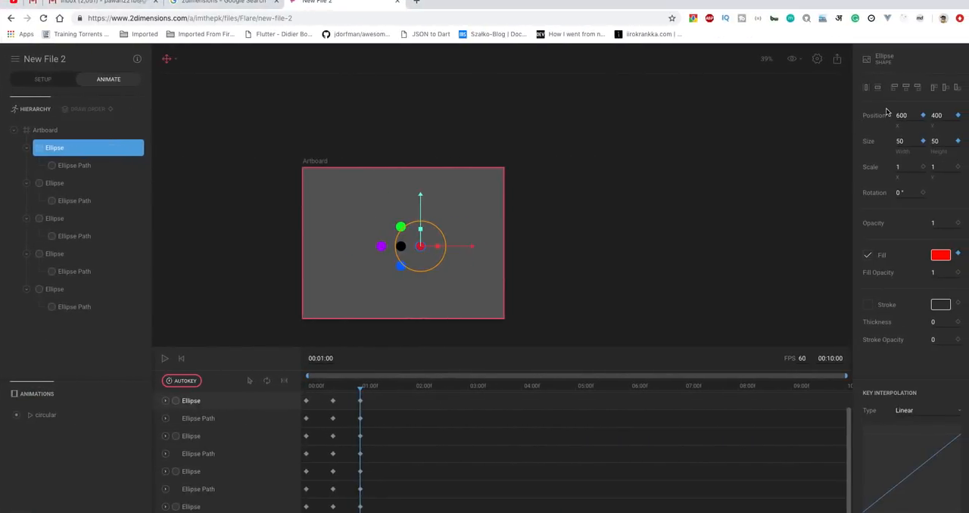
double_click(905, 115)
text(50)
double_click(935, 114)
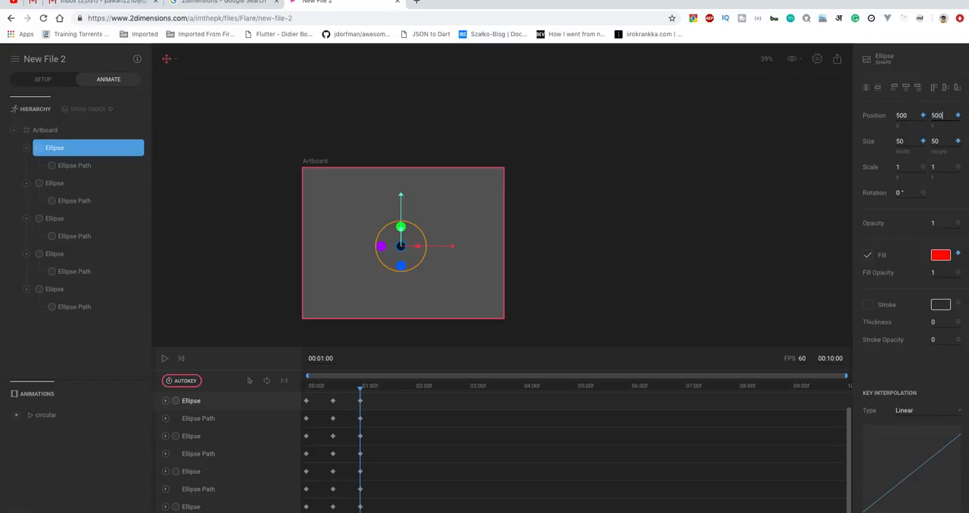
click(942, 257)
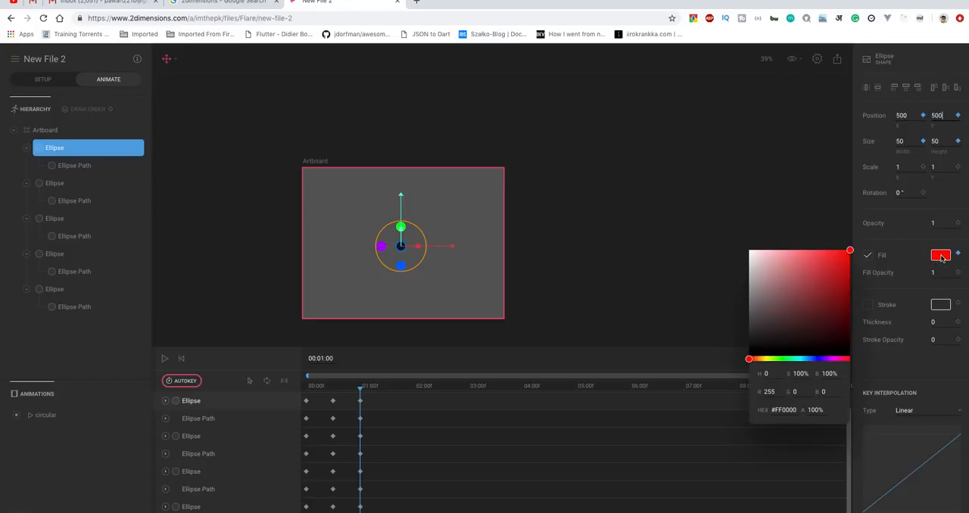
click(810, 360)
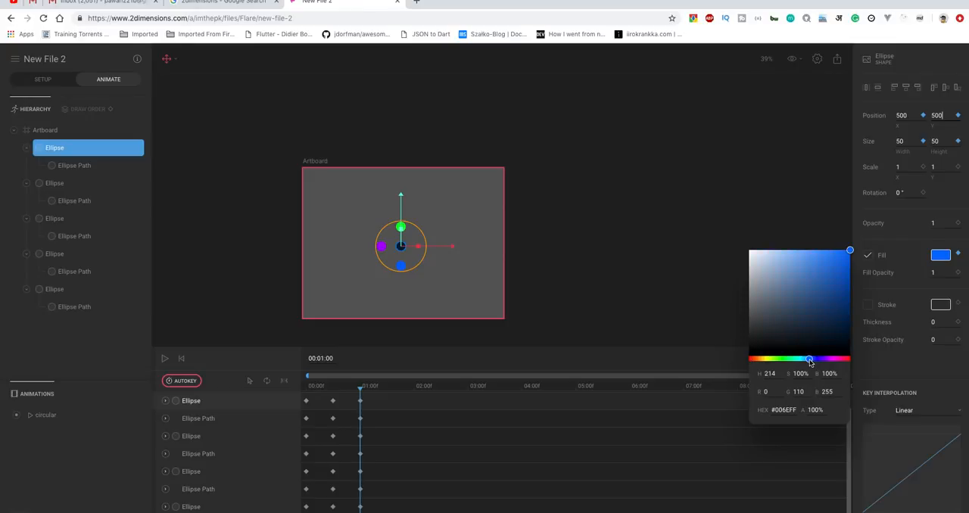
click(653, 242)
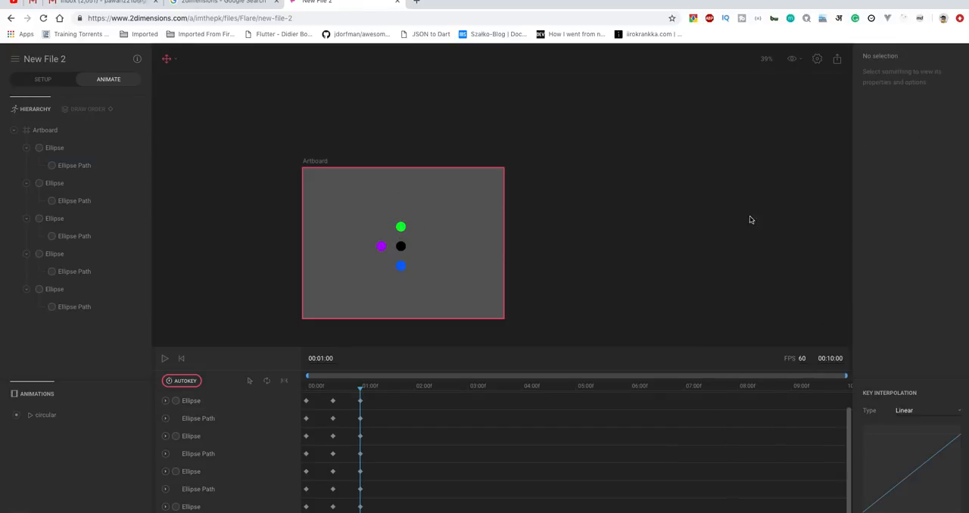
Key the second ellipse at X 400, Y 400 with purple fill #B404FB at 00:01:00, using the position from the sticky note.
click(53, 189)
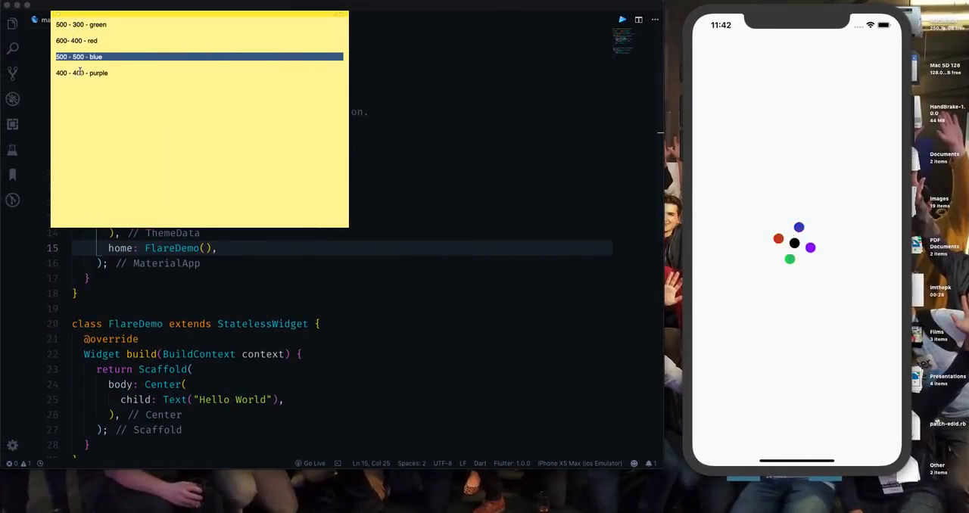
key(ctrl+Right)
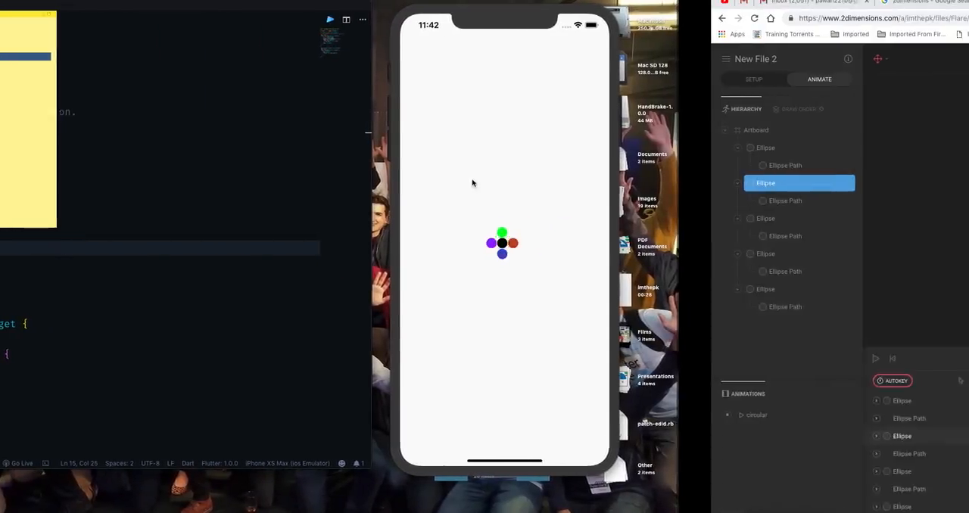
click(901, 116)
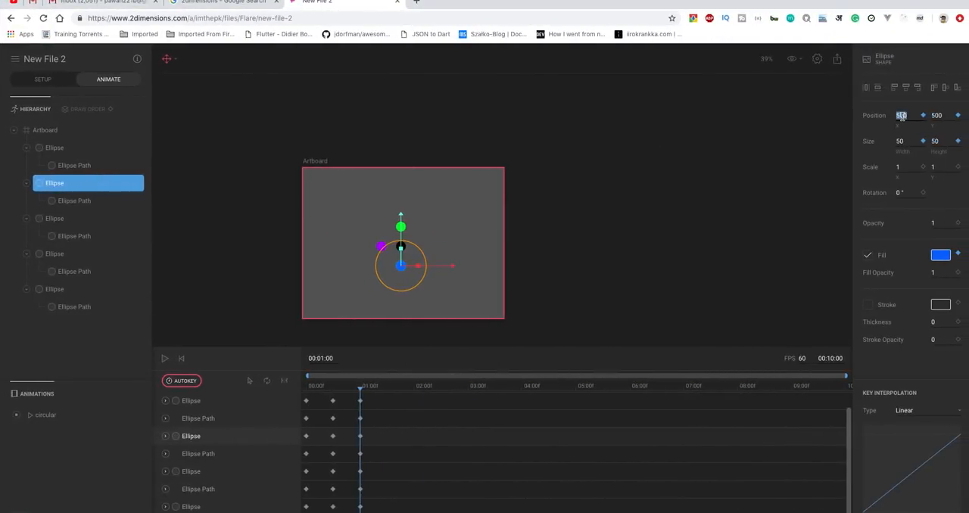
click(936, 116)
text(4)
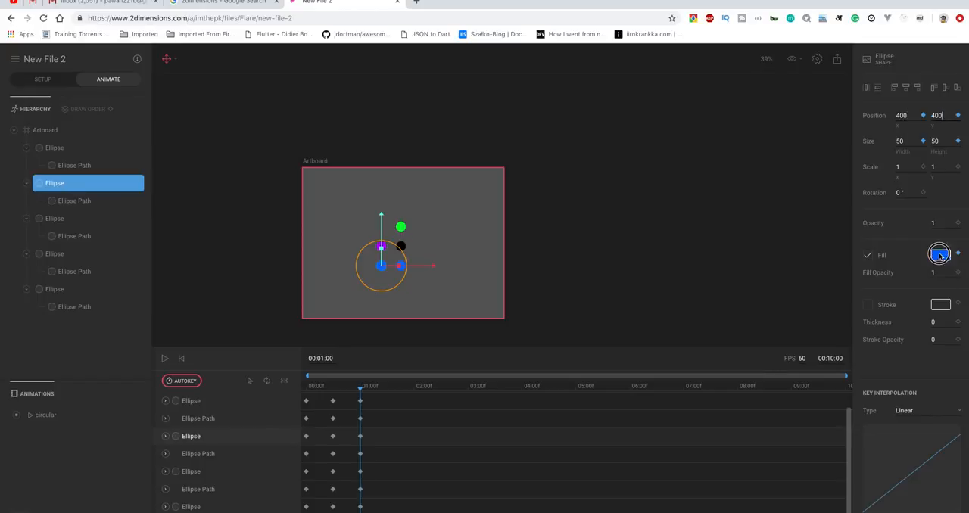
click(940, 256)
click(829, 360)
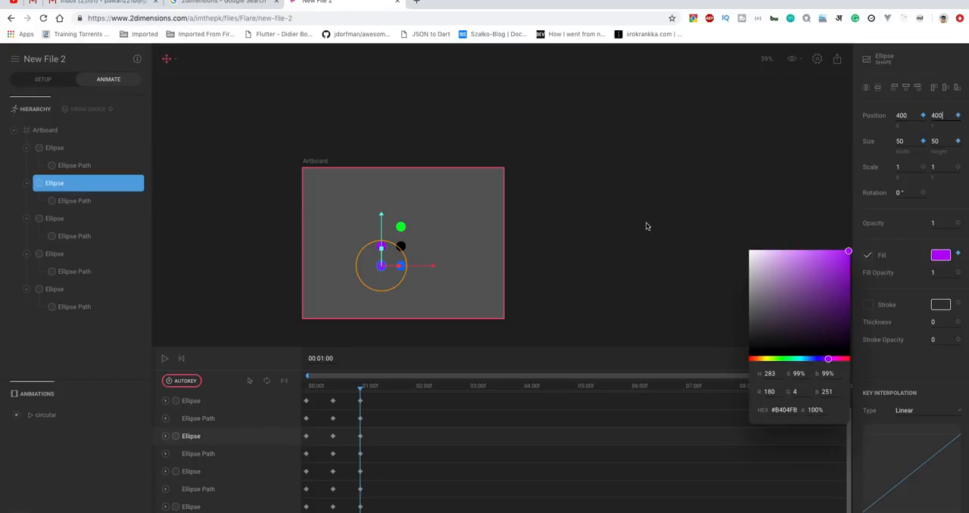
click(600, 213)
Key the third ellipse at X 500, Y 300 with green fill #01FA29 at 00:01:00, using the position from the sticky note.
click(60, 220)
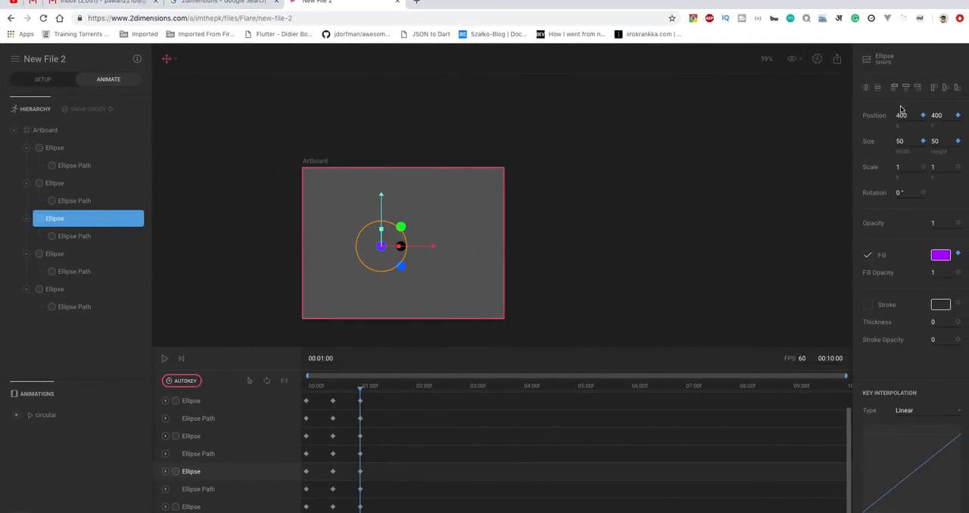
click(901, 115)
click(934, 118)
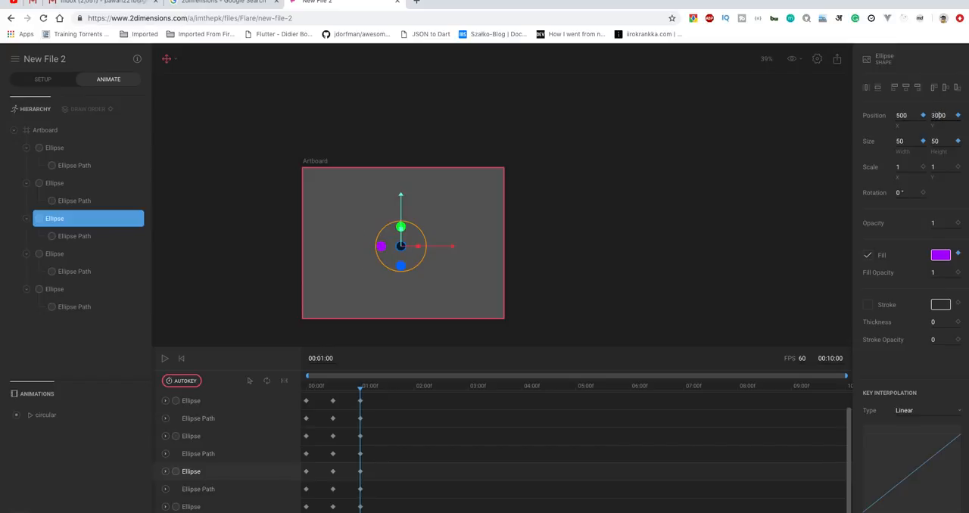
click(937, 255)
click(785, 360)
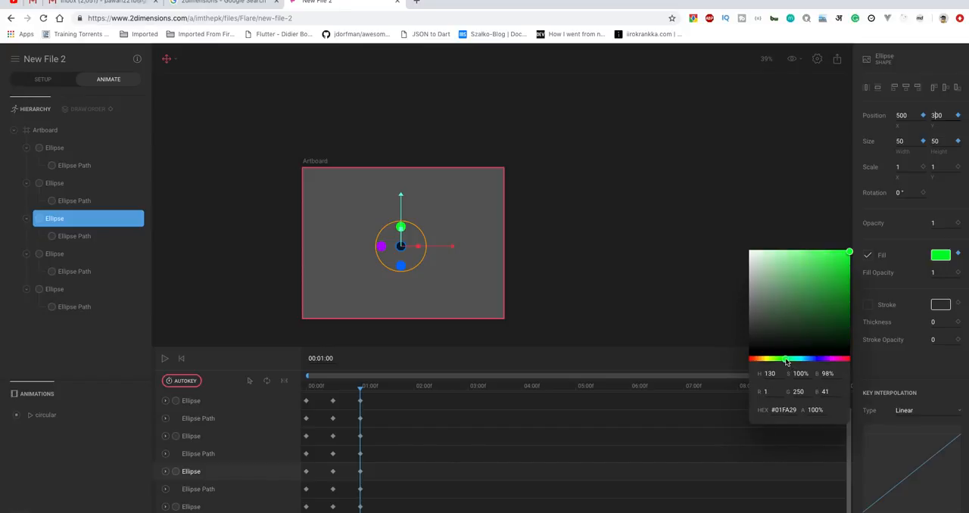
click(658, 244)
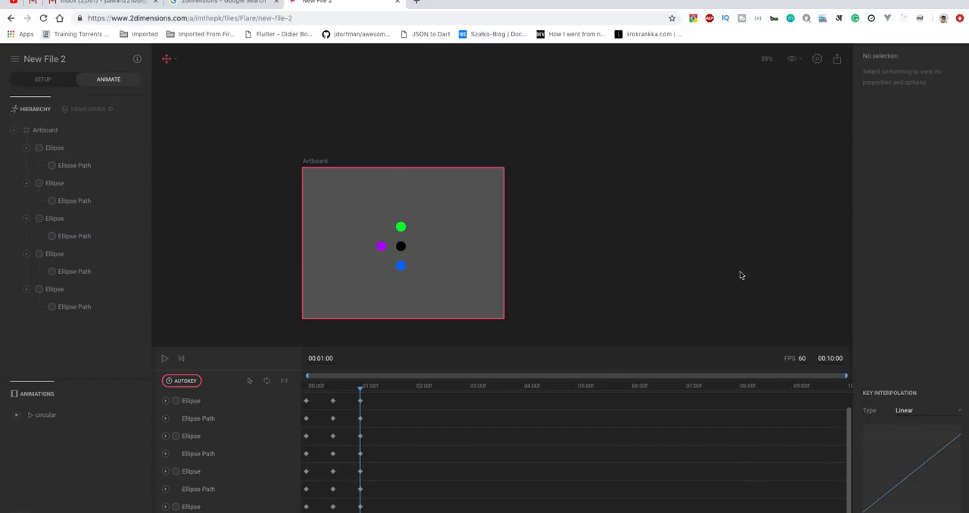
Key the fourth ellipse at X 600, Y 400 with red fill #FA0808 at 00:01:00, using the position from the sticky note.
click(58, 254)
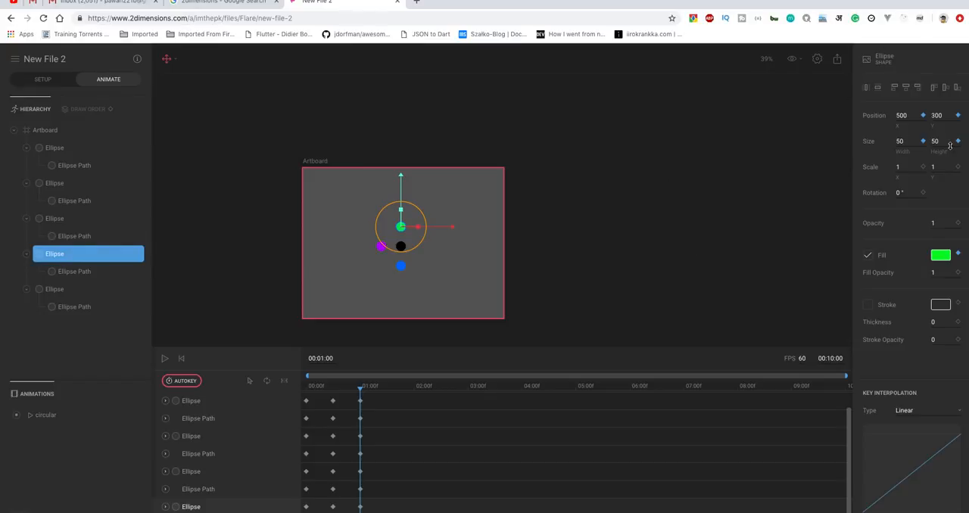
key(ctrl+Left)
key(ctrl+Right)
click(905, 115)
click(938, 114)
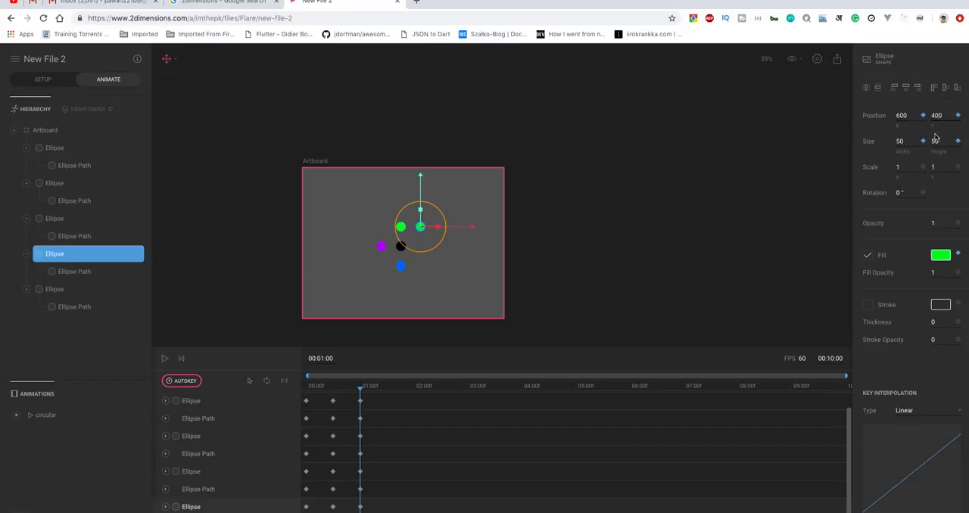
click(942, 254)
drag(787, 357, 729, 357)
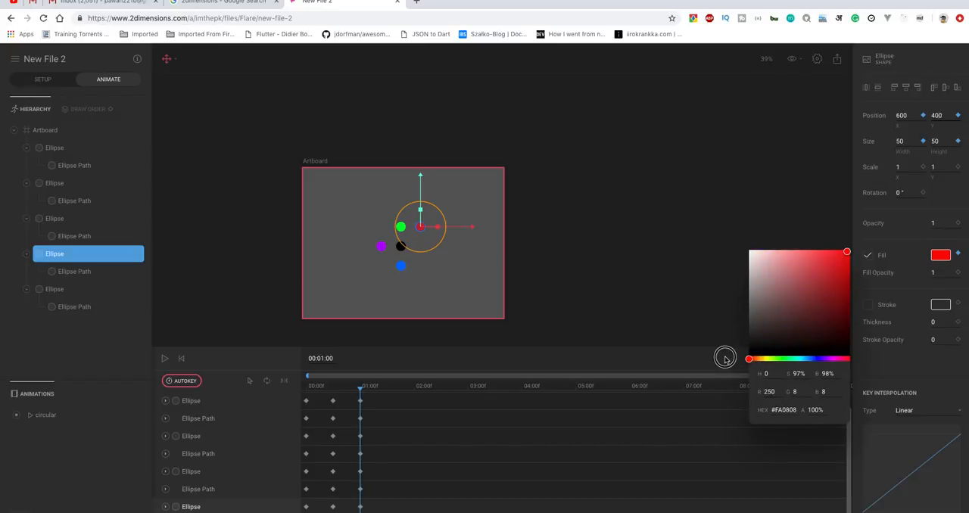
click(659, 308)
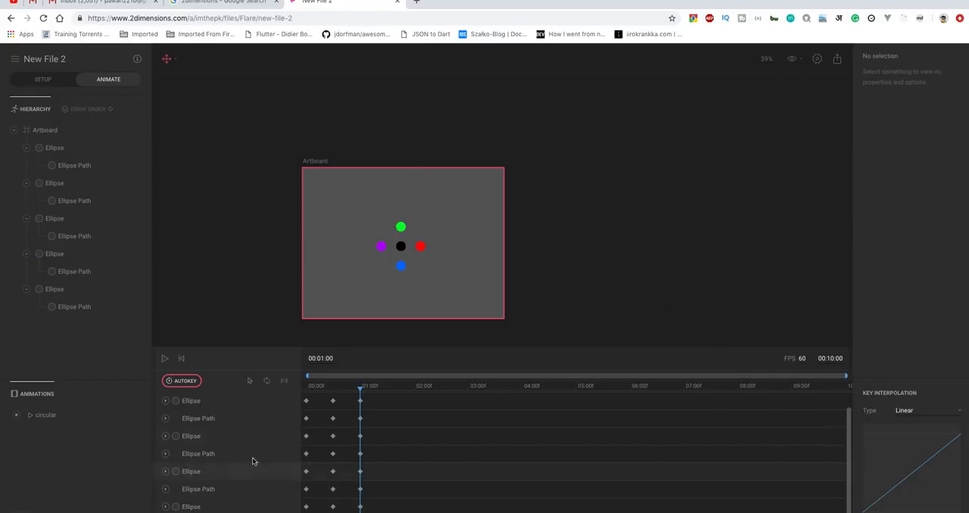
click(64, 254)
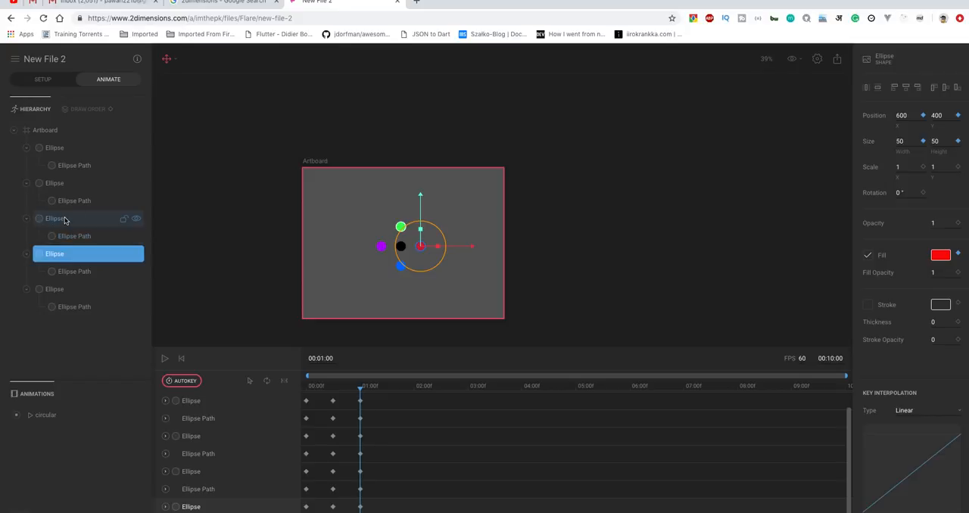
Paste the copied ellipse keyframes at 00:01:30 on the timeline.
click(58, 219)
click(59, 183)
click(62, 147)
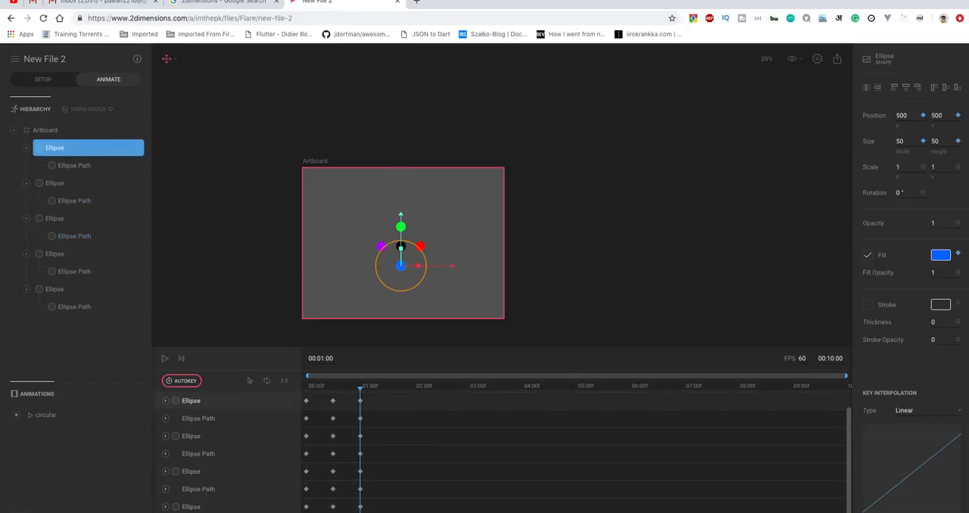
drag(361, 389, 386, 390)
key(ctrl+v)
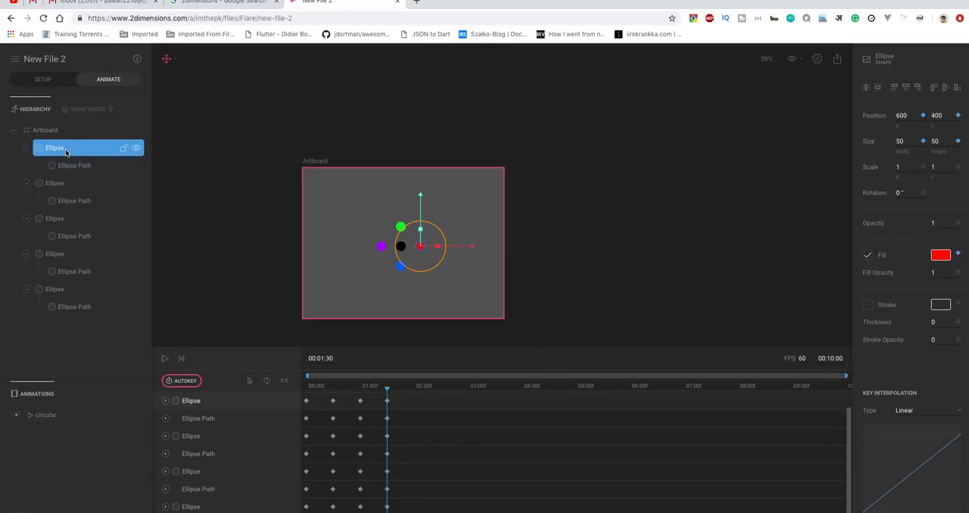
Compare the ellipse positions at 00:01:00 and 00:01:30, and key the first ellipse at X 400, Y 400 at 00:01:30.
drag(386, 390, 361, 391)
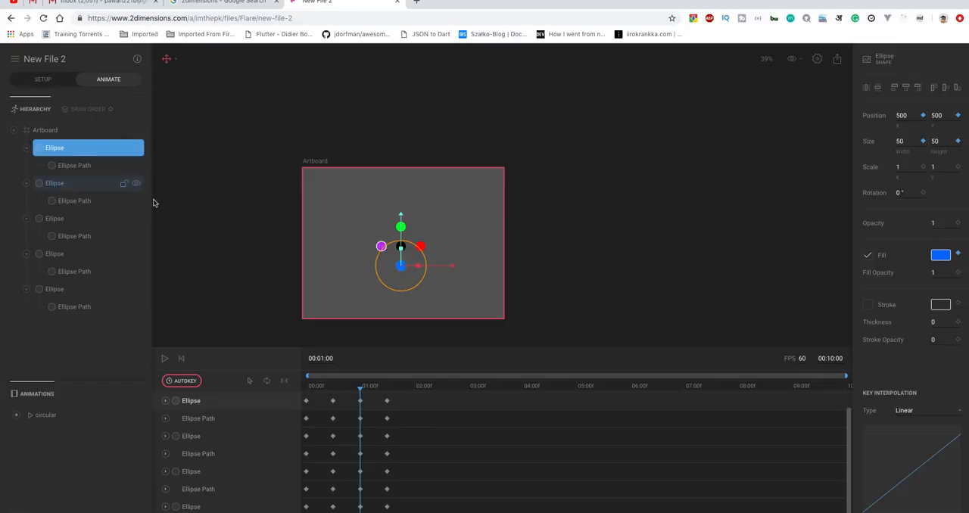
drag(361, 389, 388, 390)
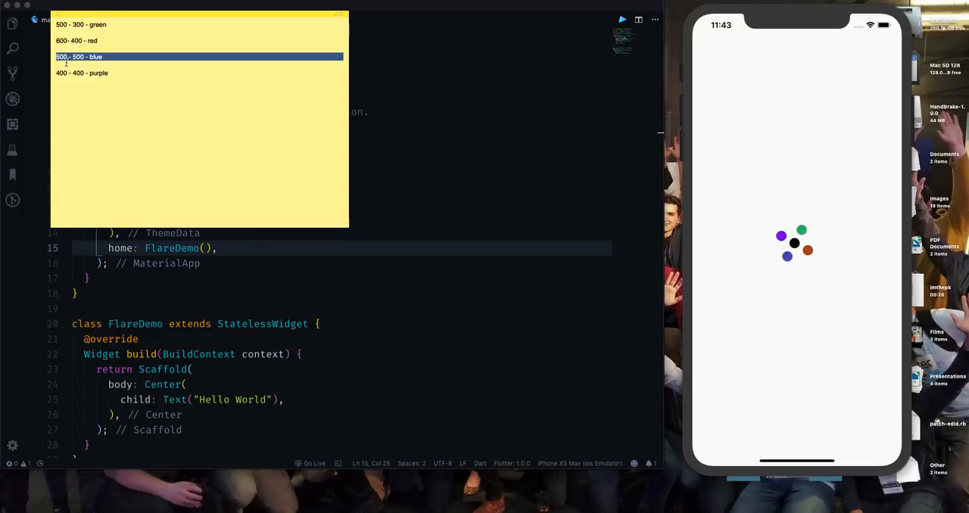
triple_click(66, 73)
key(ctrl+Right)
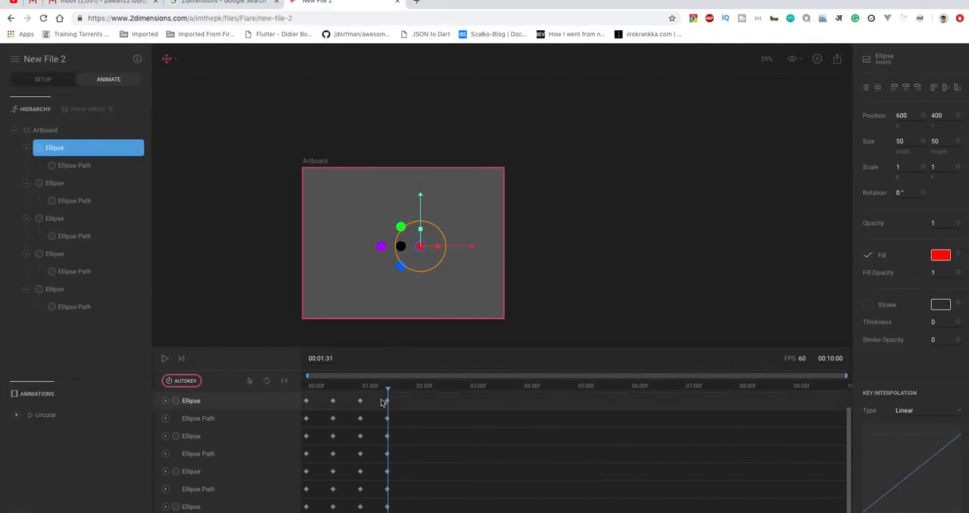
drag(388, 393, 386, 390)
click(900, 115)
text(40)
click(768, 219)
Change the first ellipse's fill to purple #AD00FF at 00:01:30.
key(ctrl+Left)
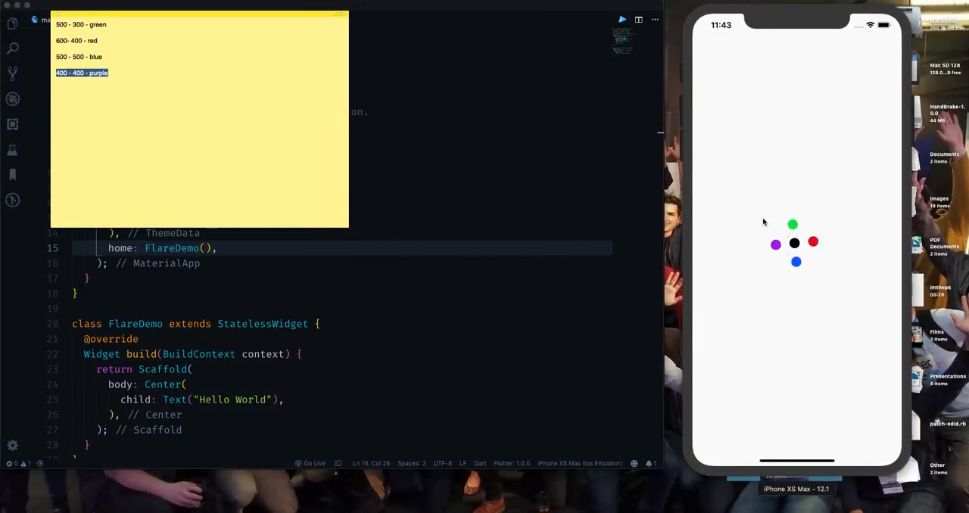
key(ctrl+Right)
click(58, 149)
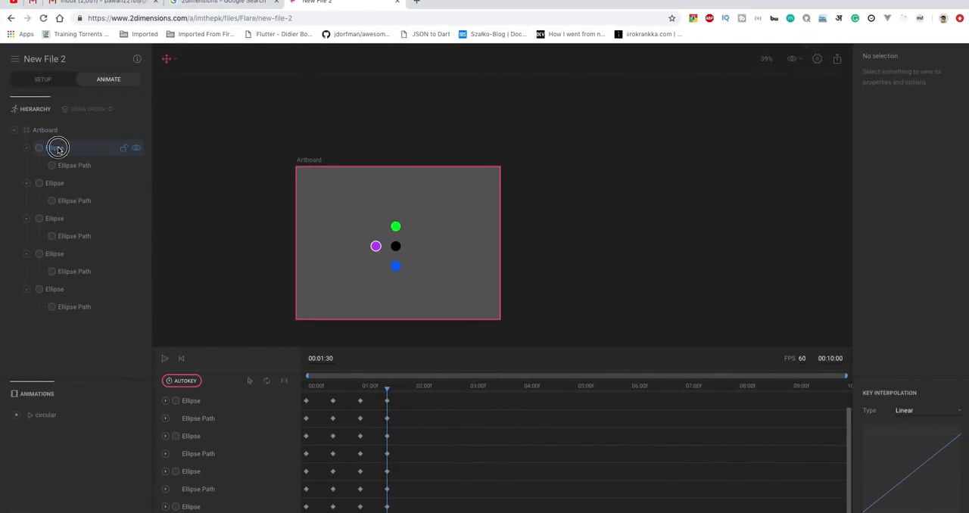
click(941, 255)
click(828, 360)
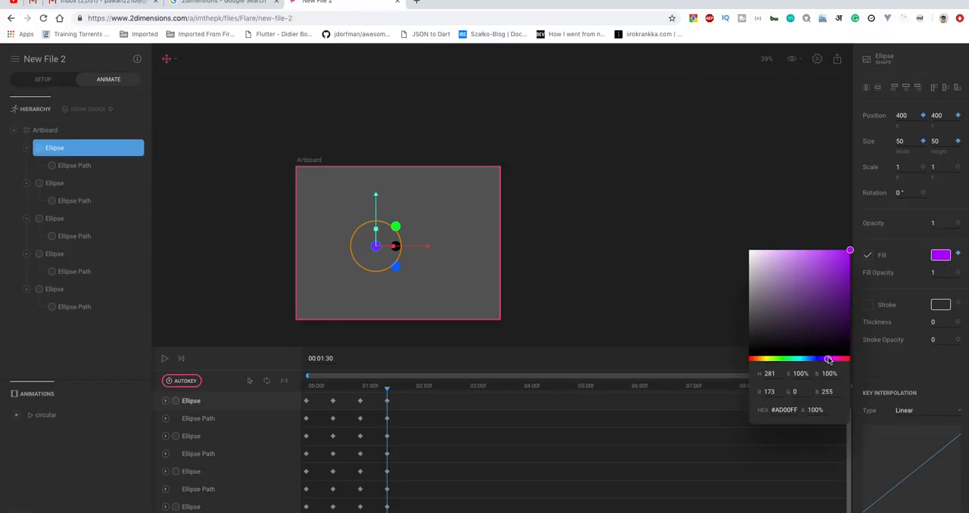
Key the second ellipse at X 500, Y 300 with a green fill at 00:01:30, using the position from the sticky note.
key(ctrl+Left)
key(ctrl+Right)
click(71, 186)
key(ctrl+Left)
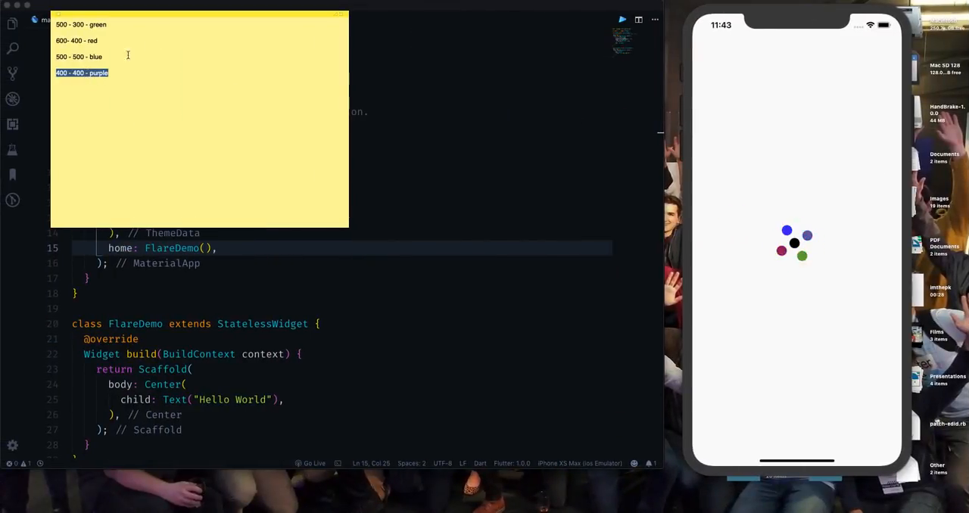
click(85, 73)
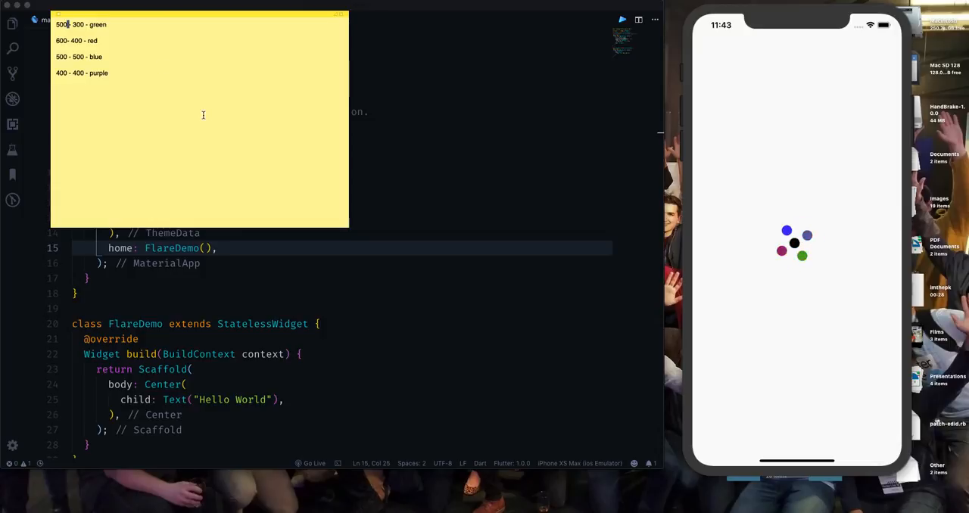
key(ctrl+Right)
click(945, 115)
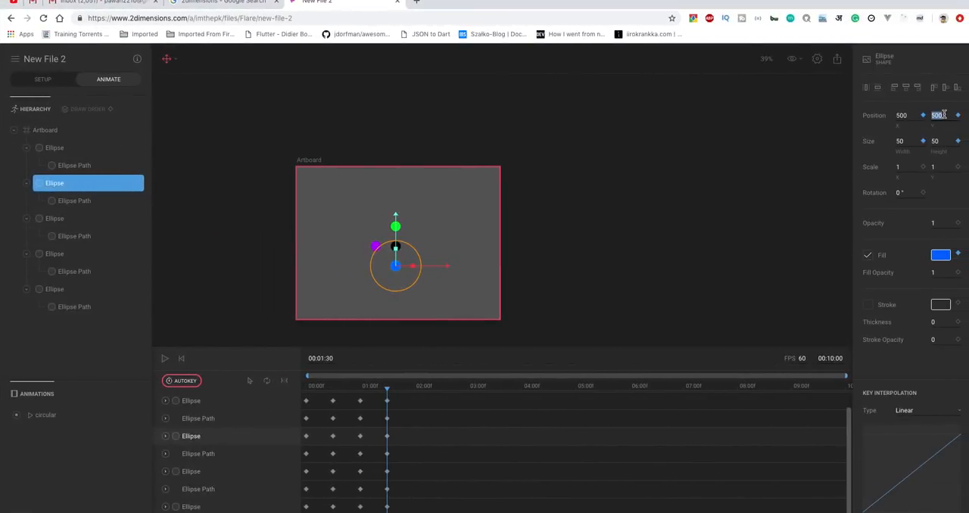
text(300)
click(939, 255)
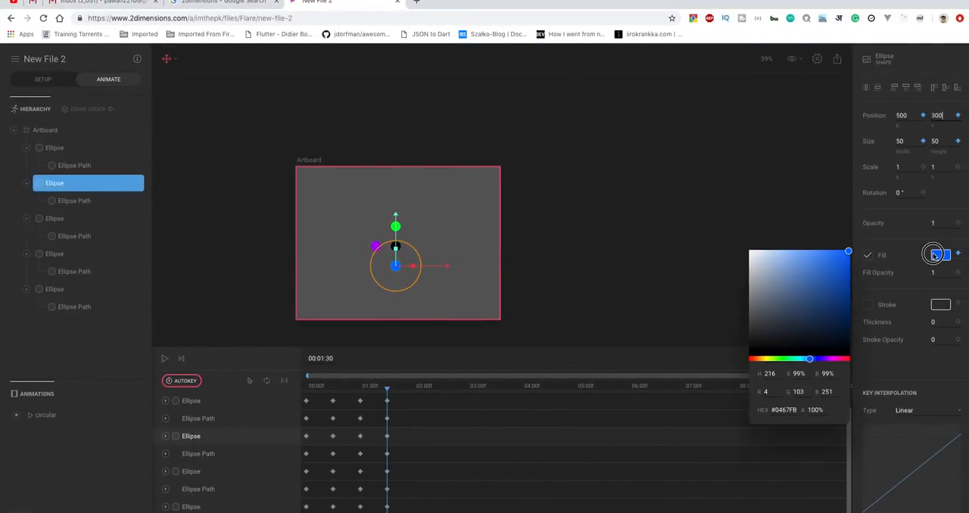
click(786, 359)
click(656, 258)
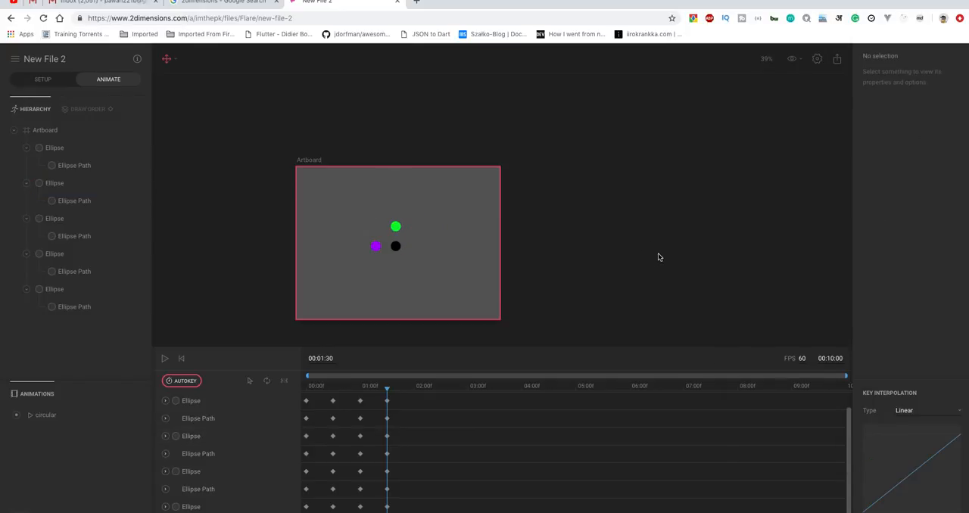
Key the third ellipse at X 600, Y 400 with red fill #FA0101 at 00:01:30.
click(137, 219)
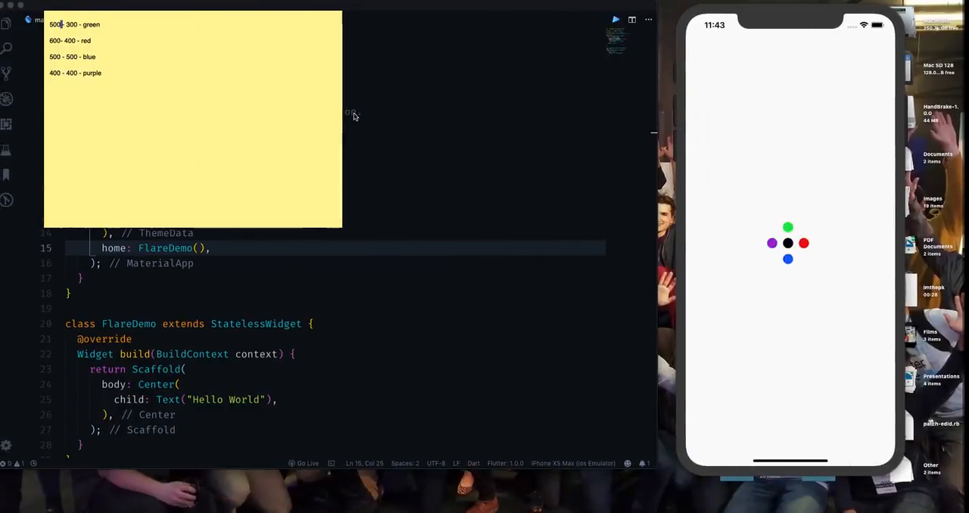
key(ctrl+Right)
click(908, 114)
text(60)
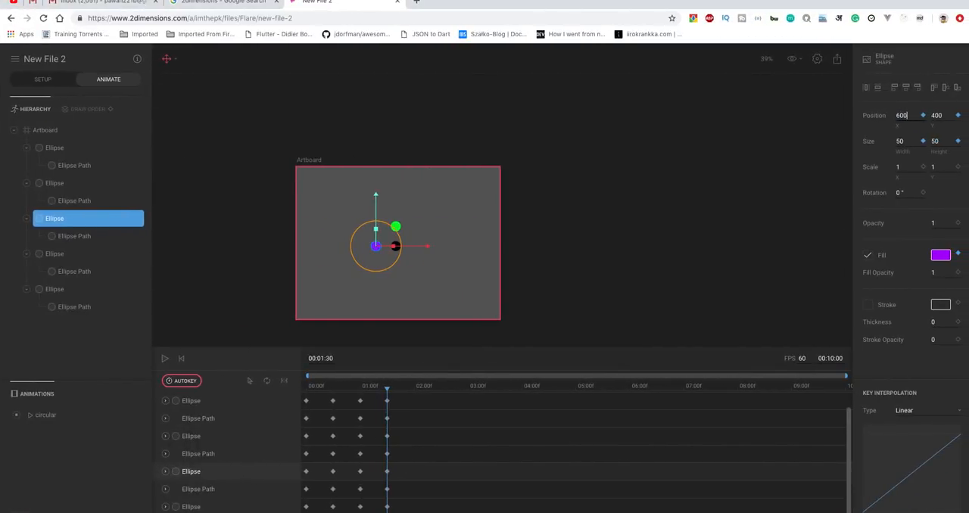
click(940, 255)
drag(828, 359, 734, 361)
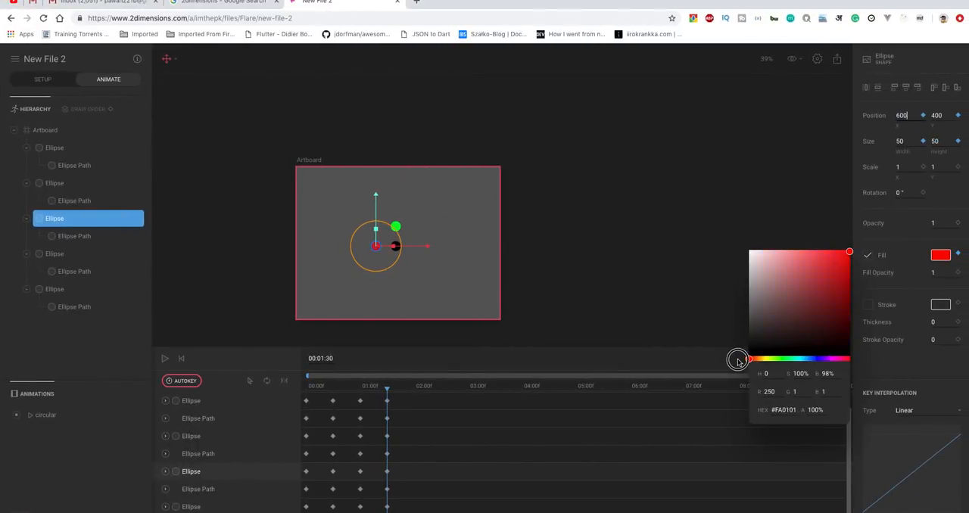
click(659, 249)
Key the fourth ellipse at X 500, Y 500 with a blue fill at 00:01:30, using the position from the sticky note.
key(ctrl+Left)
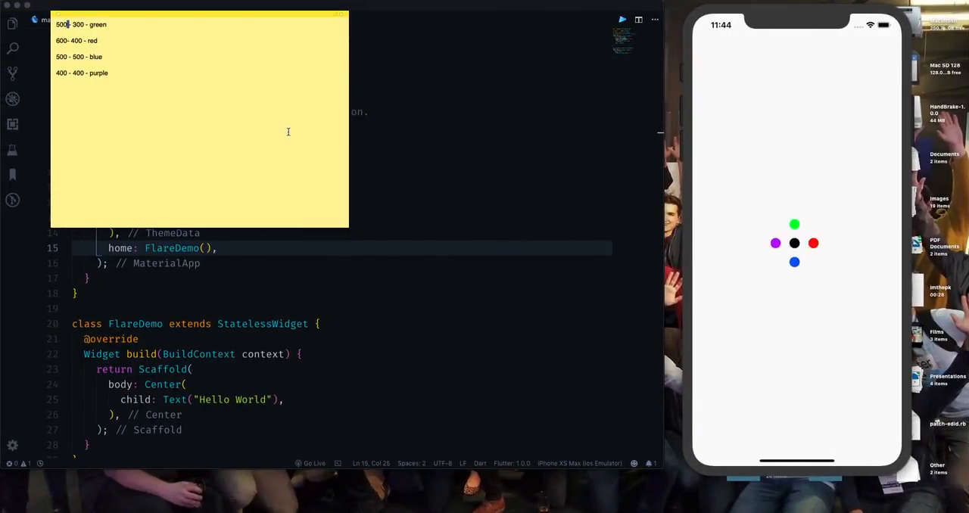
key(ctrl+Right)
click(91, 254)
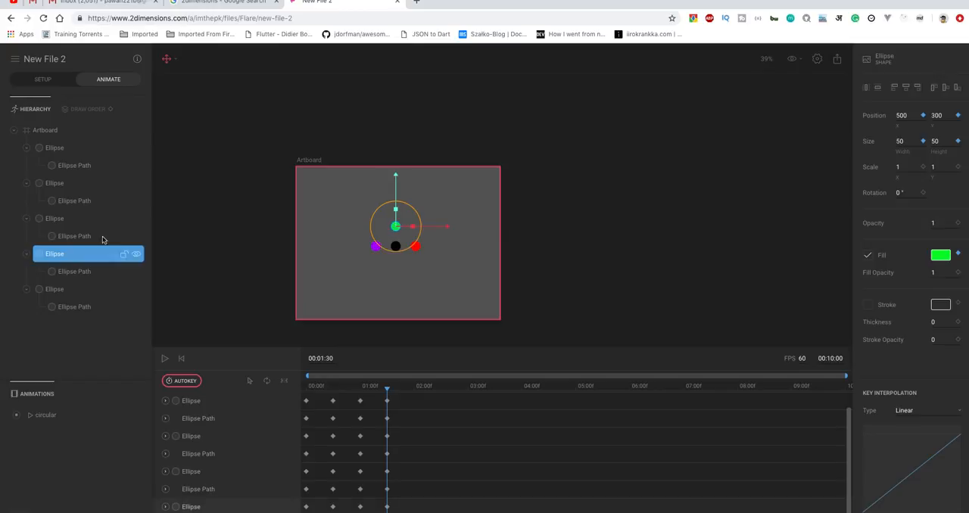
click(942, 117)
text(5)
click(942, 257)
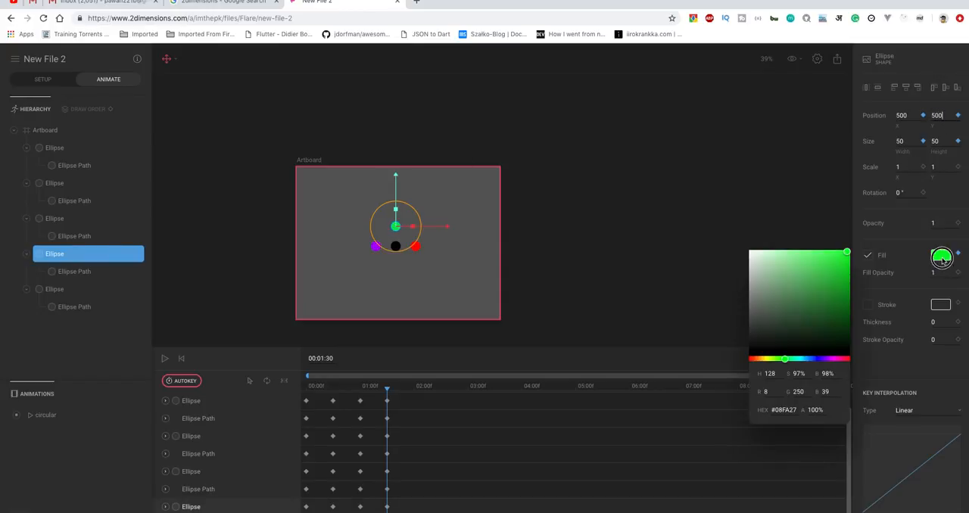
click(808, 360)
click(669, 322)
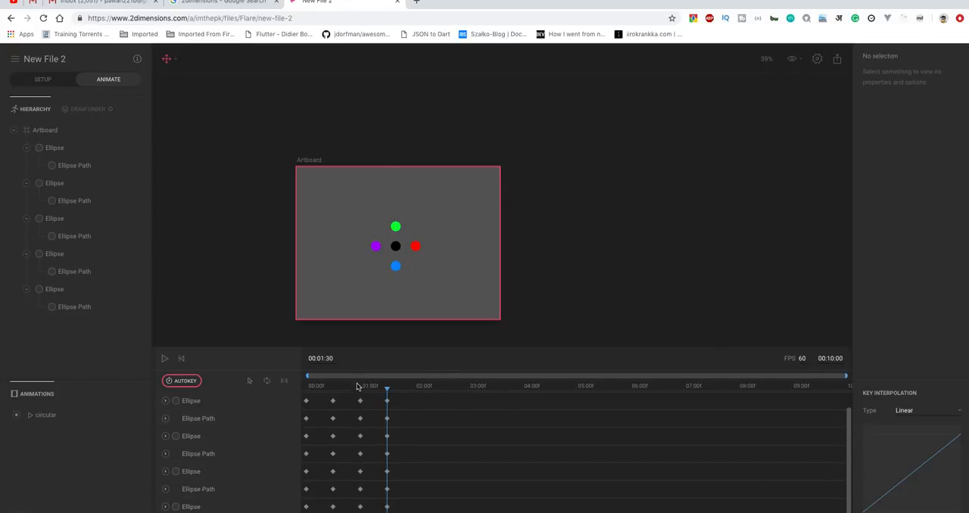
Play the animation twice from 00:00:00 to check the dots' rotation, and return the playhead to the start.
drag(386, 392, 305, 394)
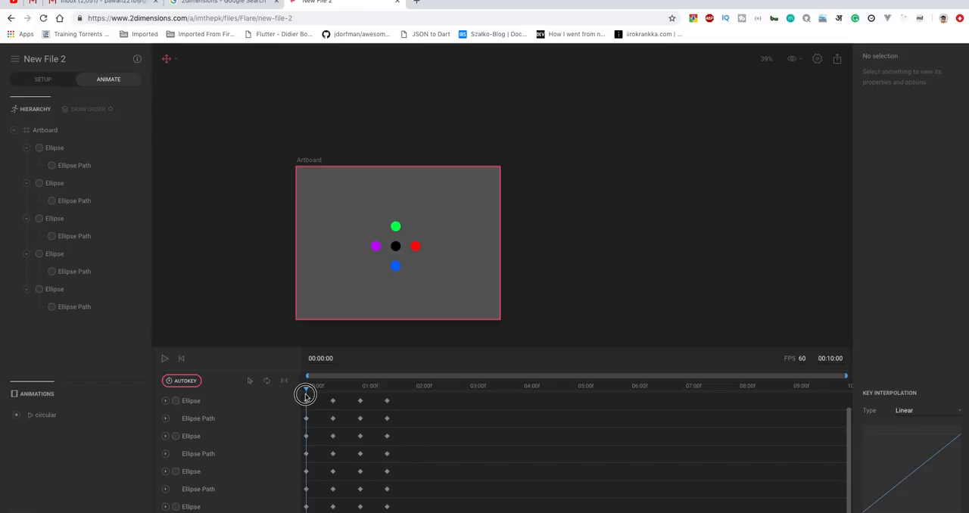
click(165, 357)
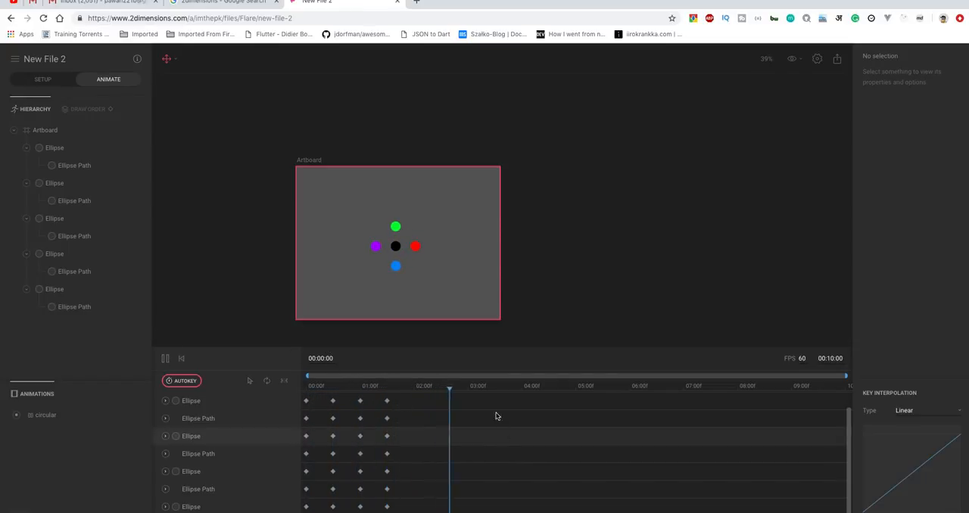
click(465, 389)
drag(464, 390, 277, 381)
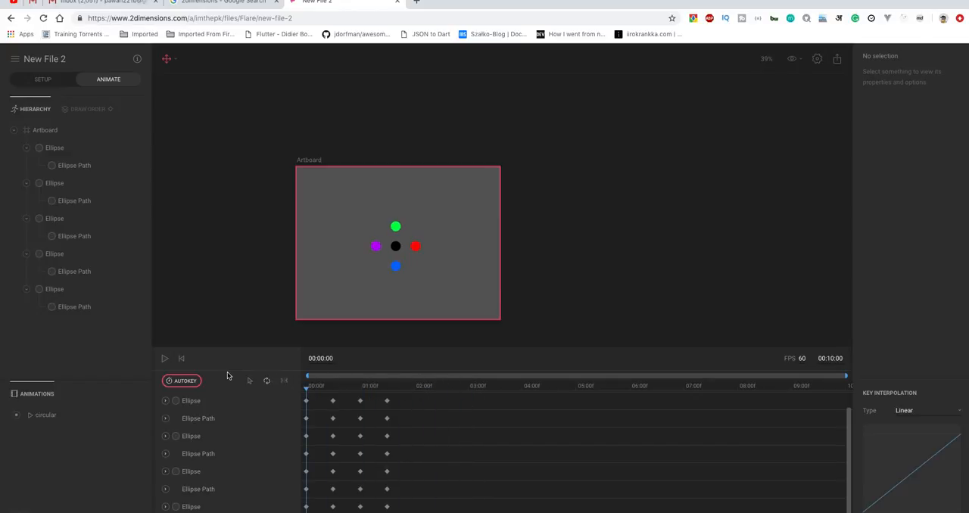
click(164, 358)
drag(485, 391, 243, 396)
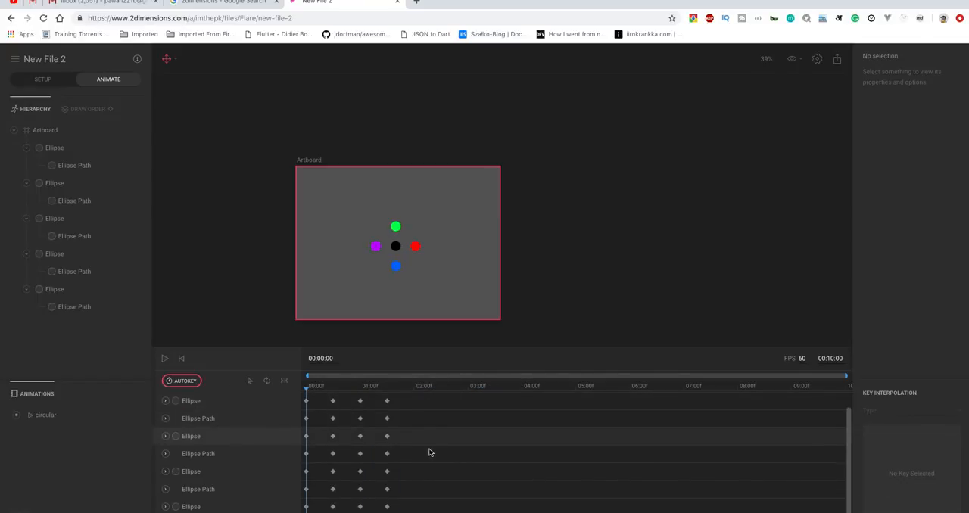
Paste the copied keyframes at 00:02:00 and key the first ellipse there at X 500, Y 400 with width 10.
drag(305, 392, 414, 391)
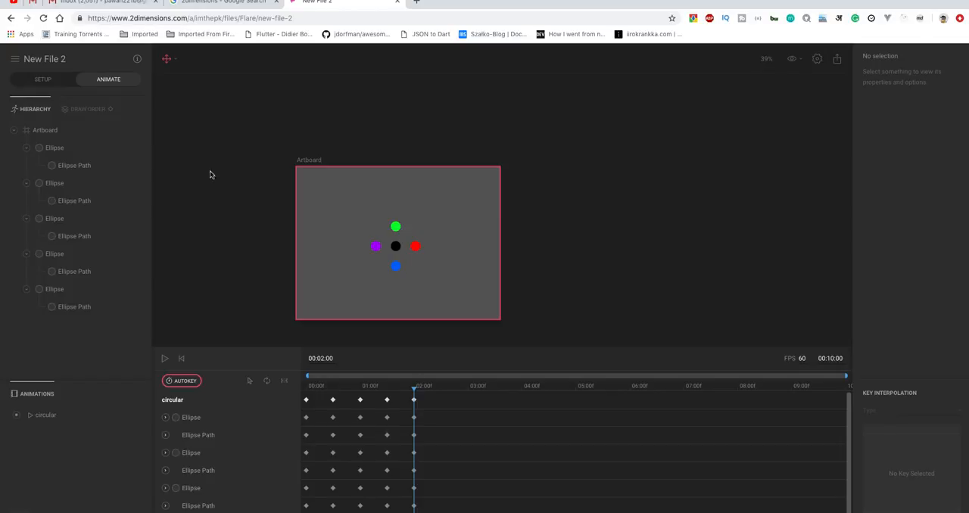
click(44, 147)
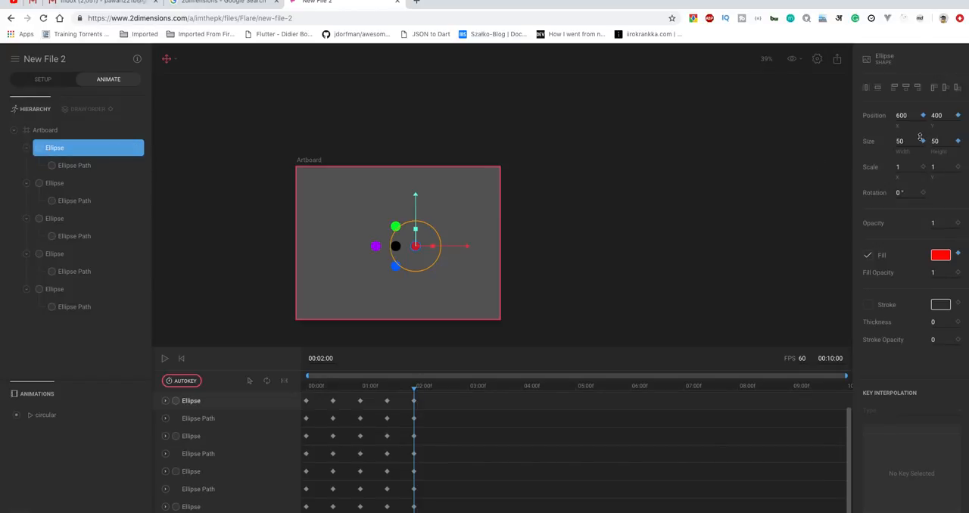
click(905, 115)
text(5)
click(907, 141)
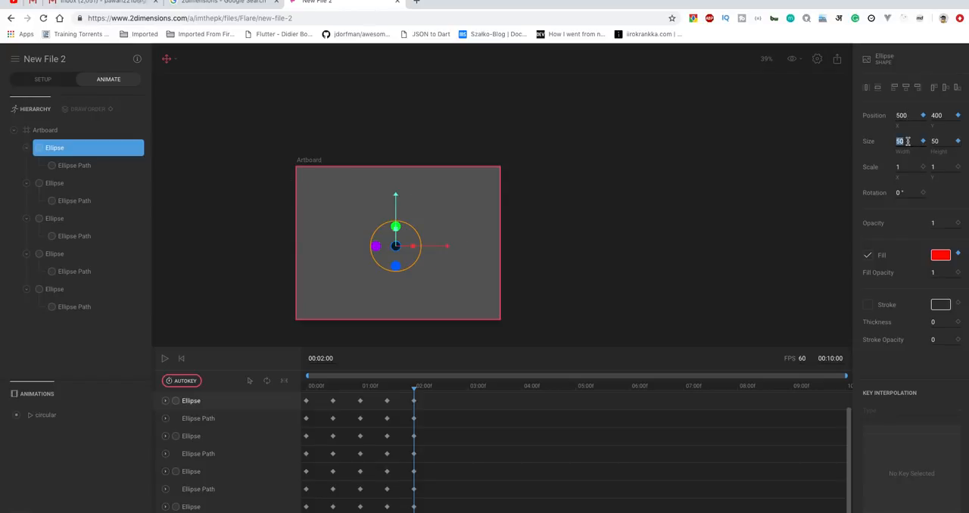
text(10)
click(773, 214)
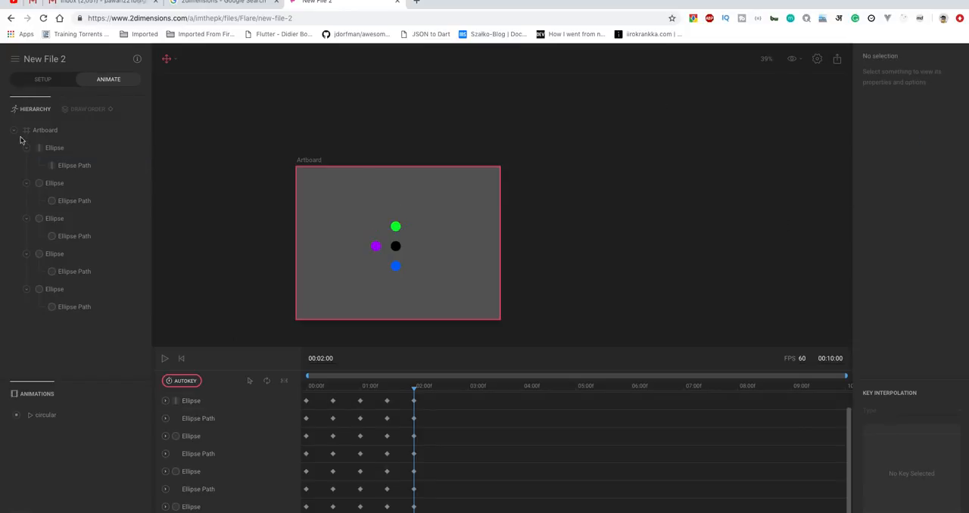
Key the second ellipse at X 500, Y 400 with a size of 10 by 10 at 00:02:00.
click(66, 189)
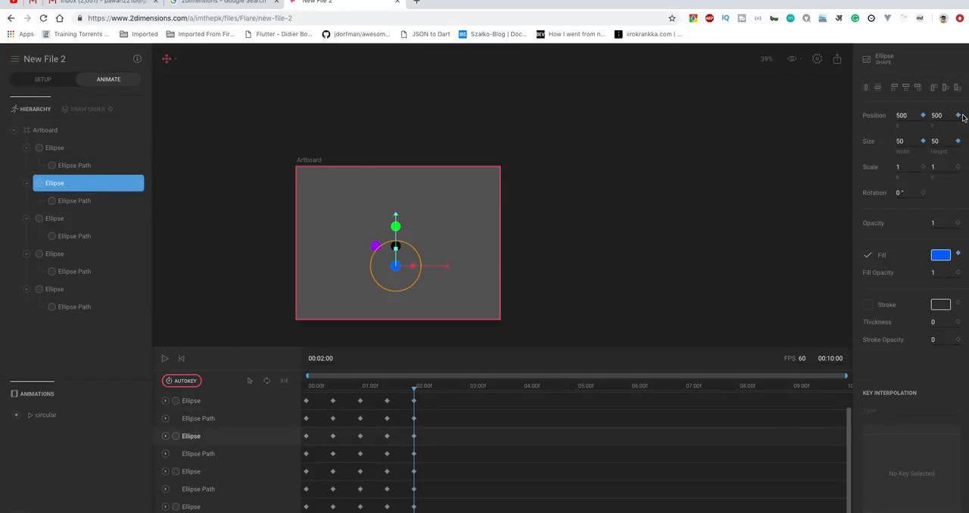
click(899, 141)
click(942, 138)
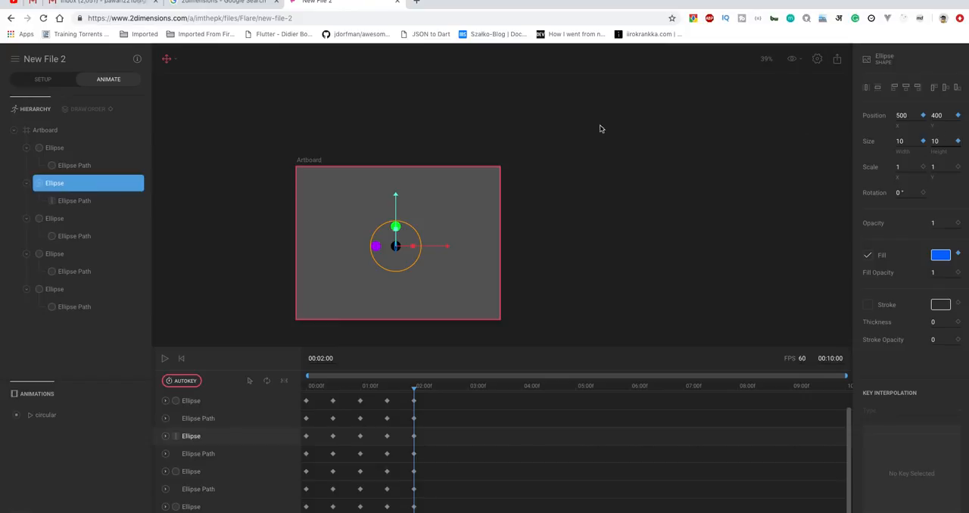
Key the third ellipse at X 500, Y 400 at 00:02:00, shrinking it to width 10.
click(67, 222)
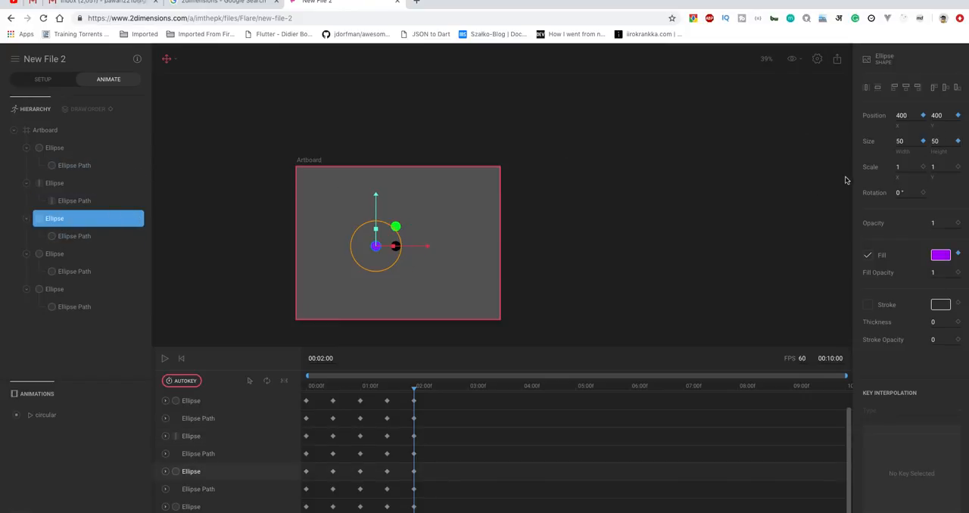
click(901, 116)
click(900, 141)
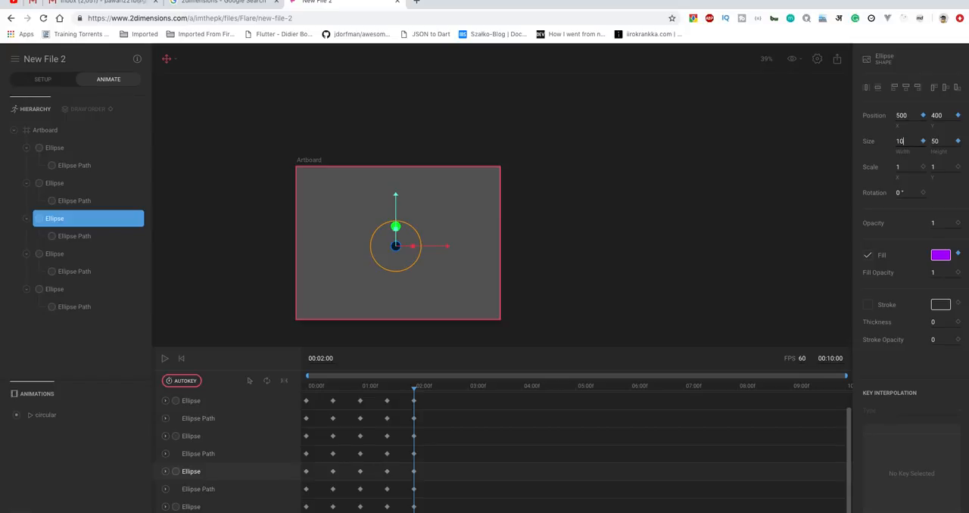
click(935, 140)
Key the fourth ellipse at X 500, Y 400 with width 10 at 00:02:00.
click(61, 260)
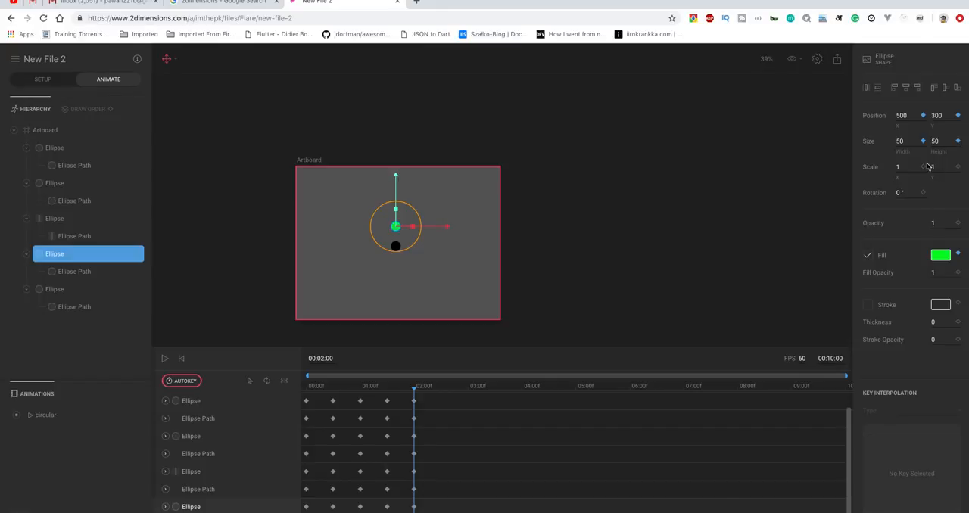
click(934, 115)
text(400)
click(899, 141)
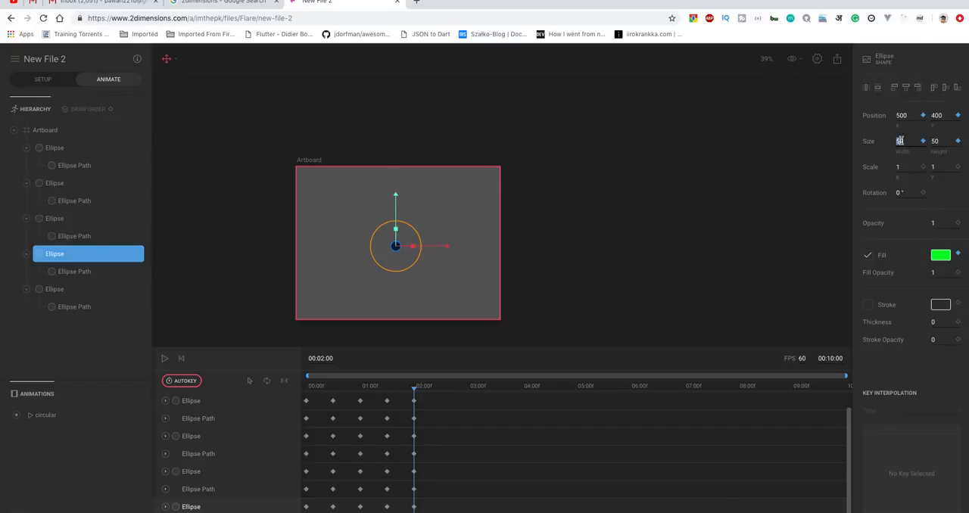
click(937, 140)
Play the animation from the start to check the dots converging on the centre, and stop the playhead at 00:02:27.
drag(413, 386, 296, 389)
click(165, 359)
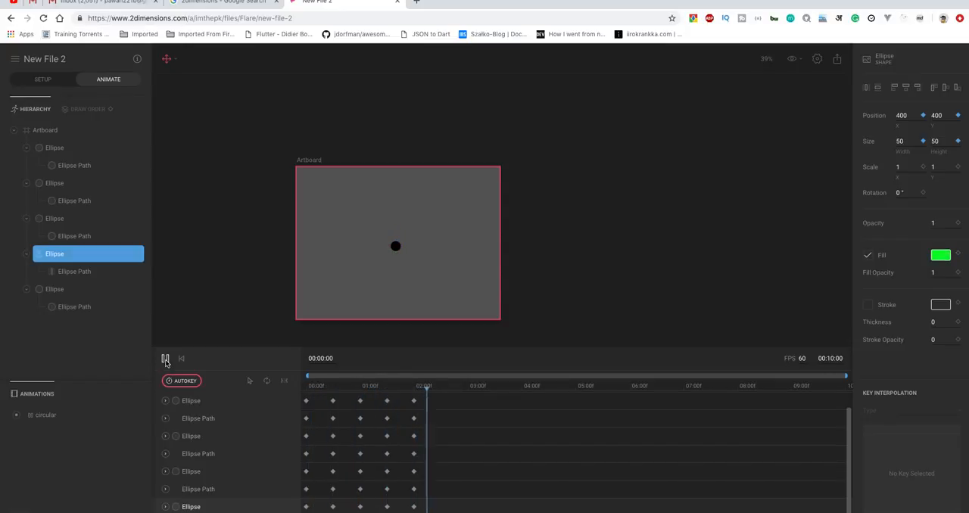
drag(508, 389, 437, 392)
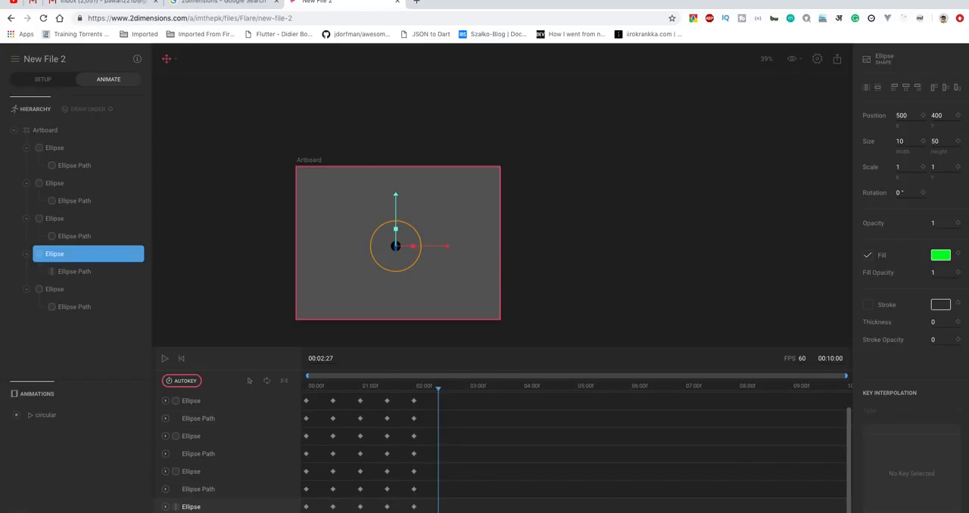
Duplicate all the ellipses' keyframes from 00:00:00 to 00:02:30 so the dots return to their starting arrangement.
drag(301, 506, 302, 395)
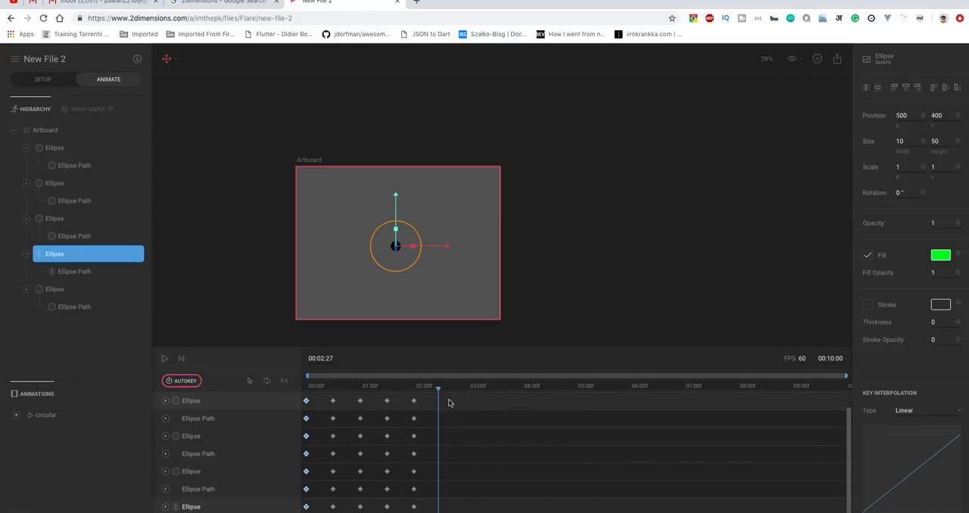
drag(438, 390, 441, 391)
key(ctrl+v)
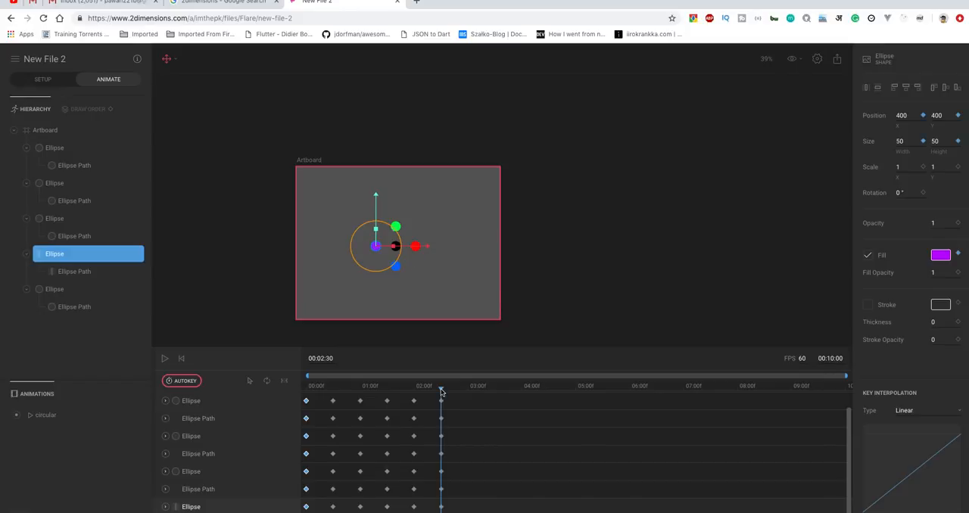
Play the animation from the start to check the dots' return, and bring the playhead back near 00:02:30.
drag(440, 389, 11, 342)
click(164, 359)
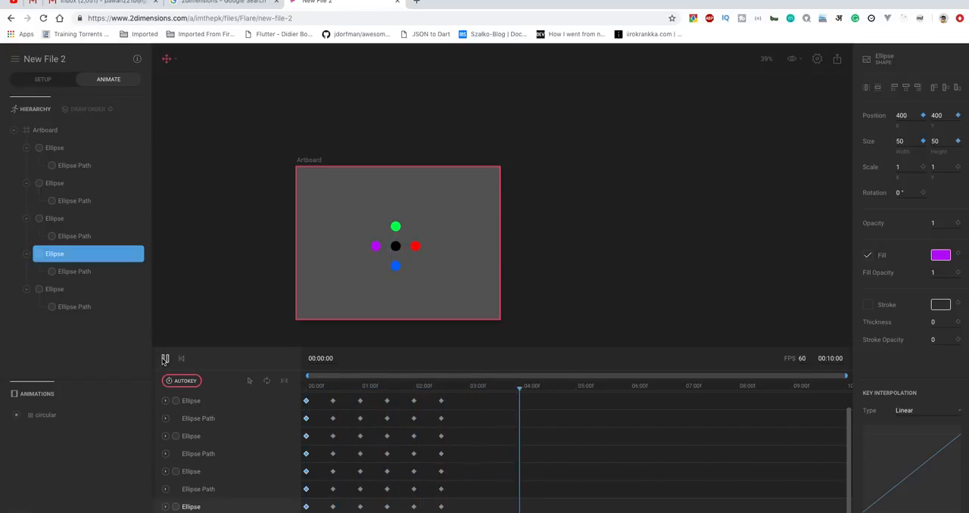
drag(565, 389, 442, 392)
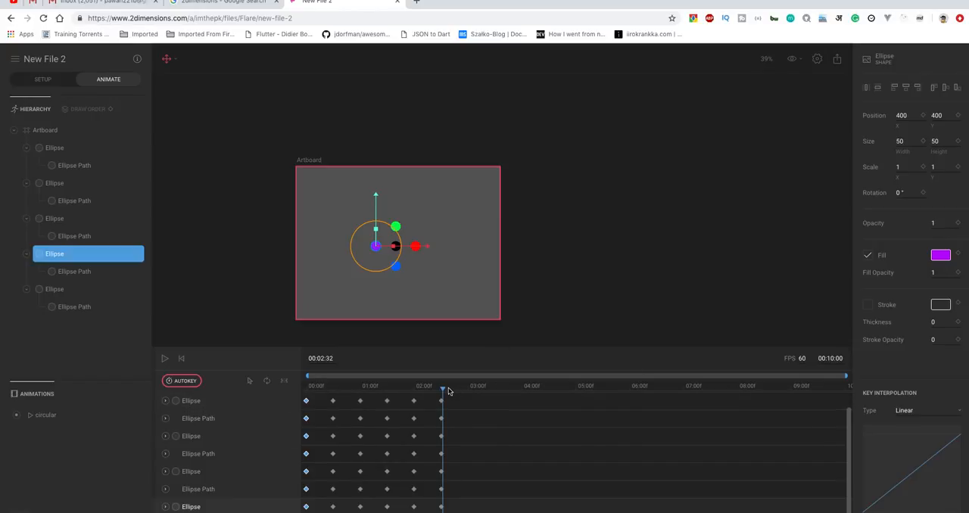
Enable the work area with its end at 00:02:30, turn on looping, and play the circular animation.
drag(442, 391, 442, 391)
click(285, 382)
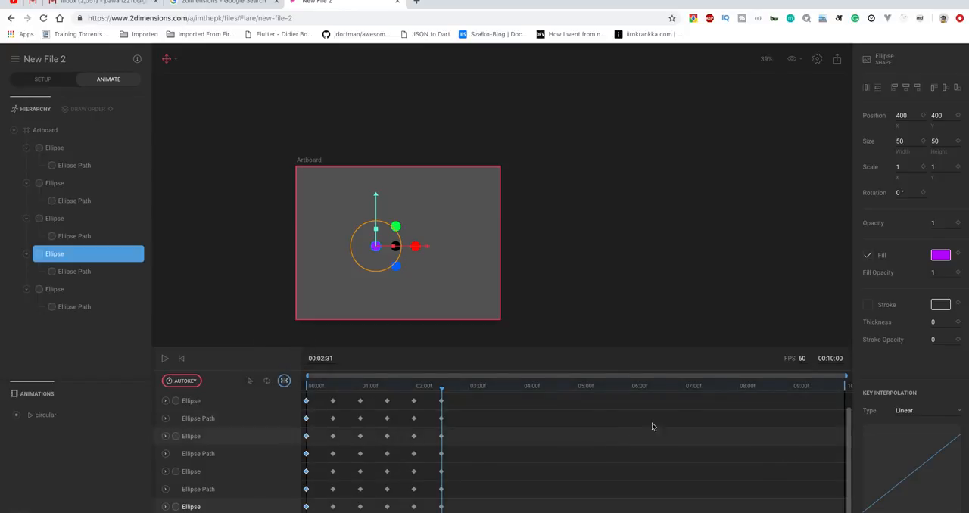
drag(845, 389, 441, 403)
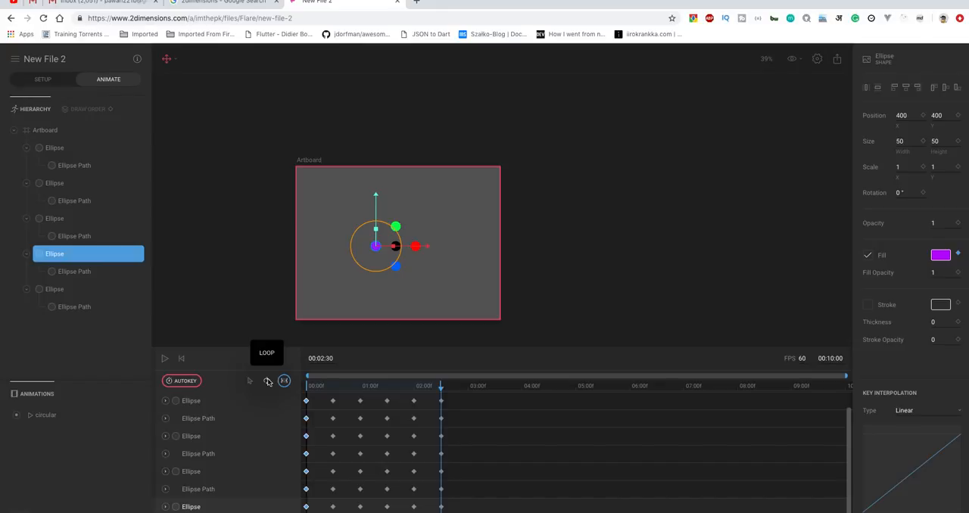
click(268, 380)
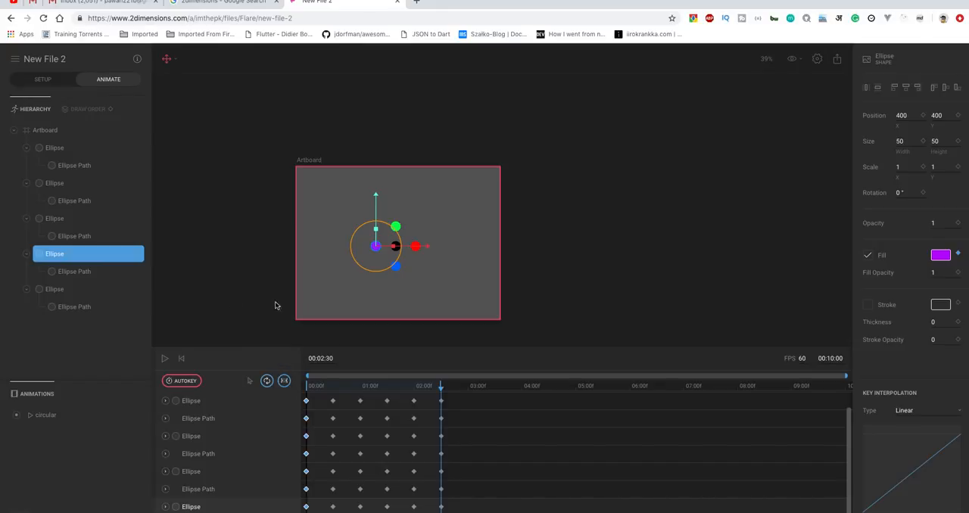
click(164, 359)
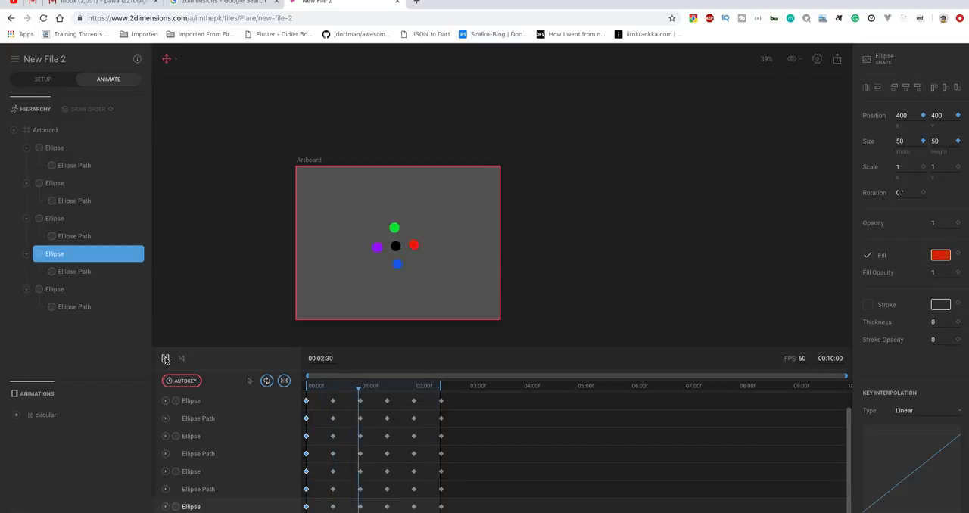
Add a second, untitled animation alongside circular.
click(48, 414)
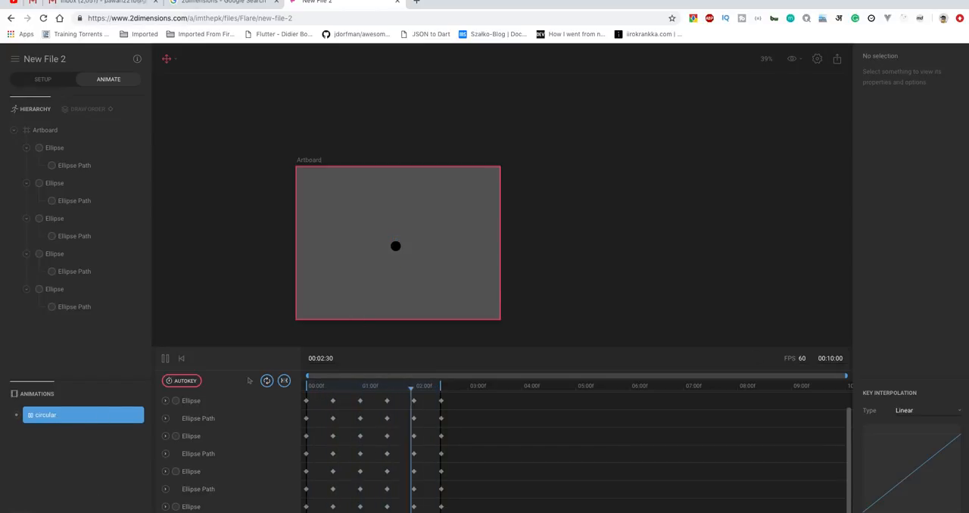
click(97, 512)
click(97, 512)
click(21, 512)
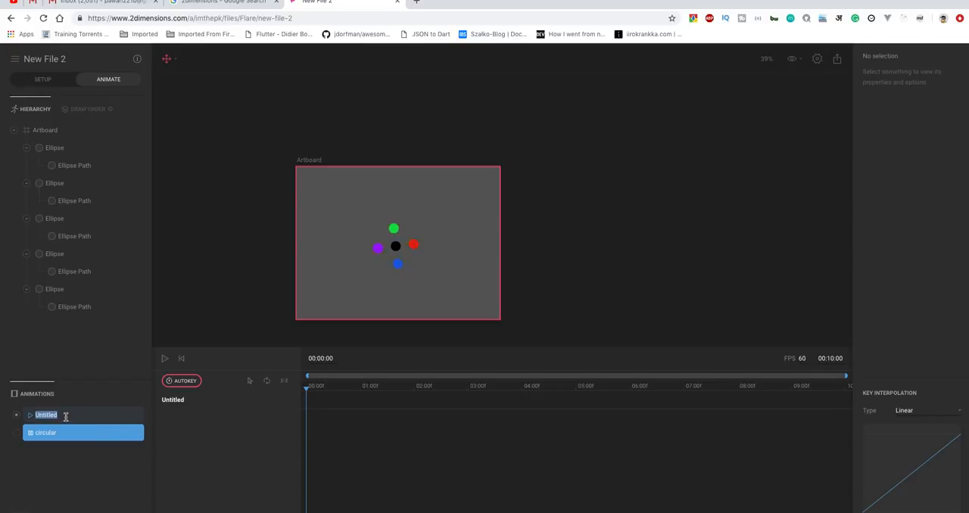
Switch between the untitled and circular animations to compare their timelines.
click(58, 415)
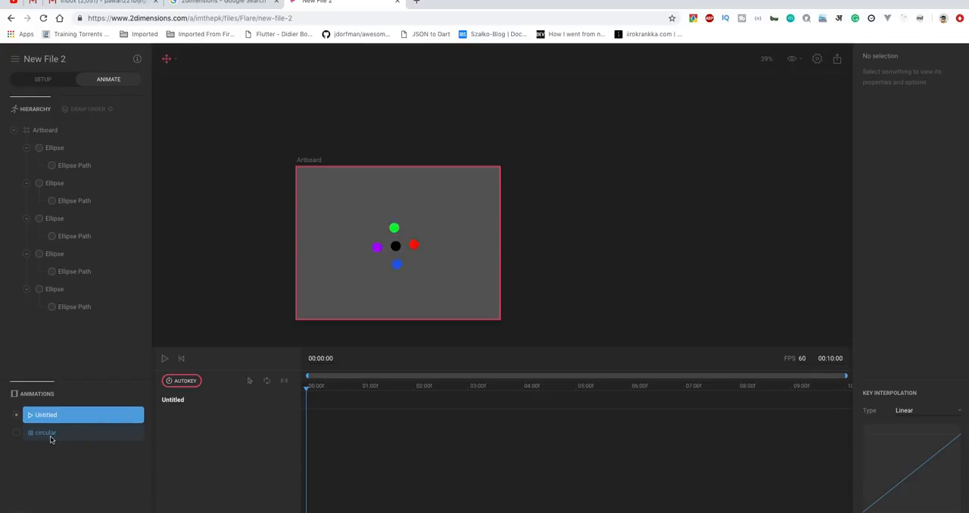
click(53, 438)
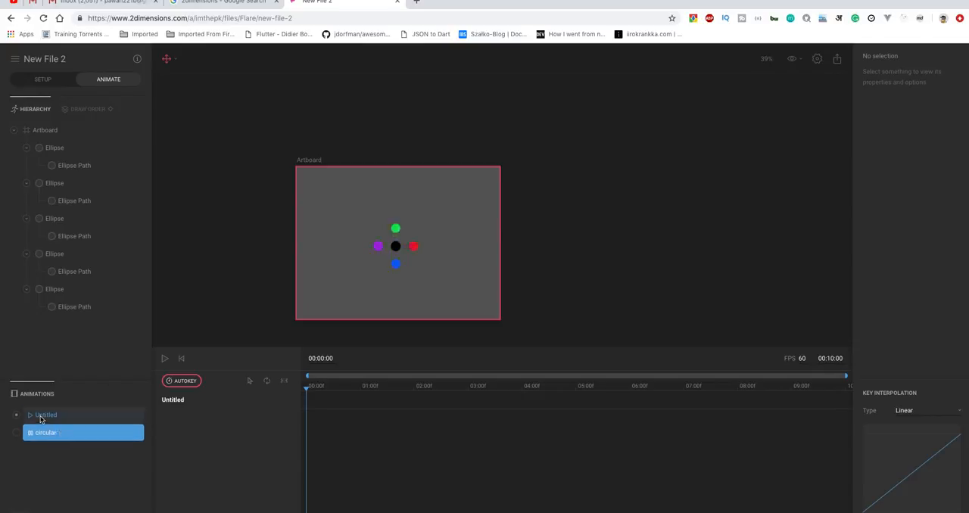
click(42, 417)
click(16, 435)
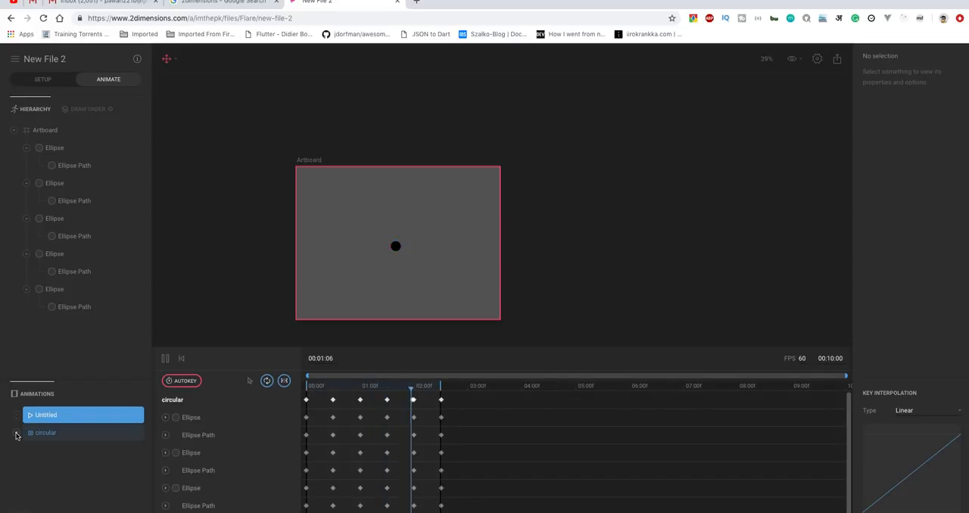
click(17, 416)
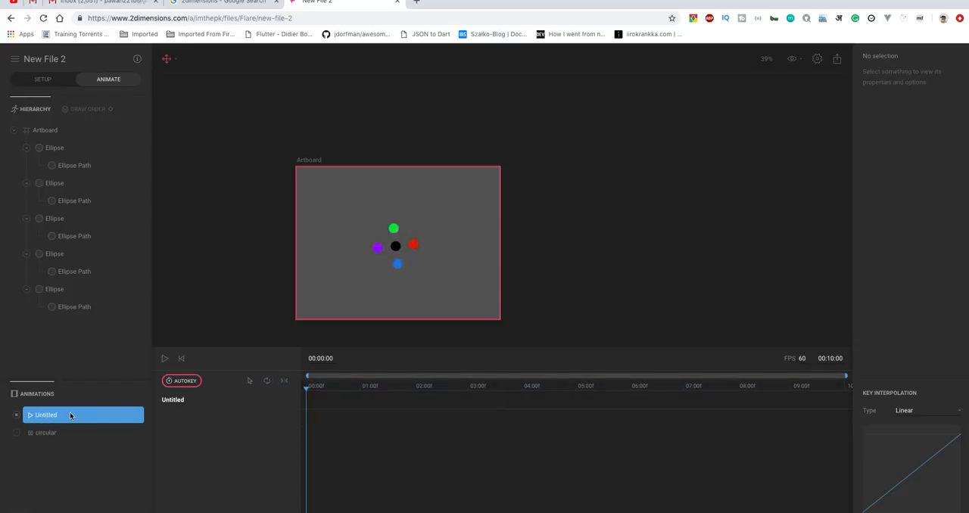
Delete the untitled animation and select circular.
right_click(70, 416)
click(90, 443)
click(52, 419)
Export the animation for the Flutter engine in Binary format and save it as circular.flr in Downloads.
click(838, 63)
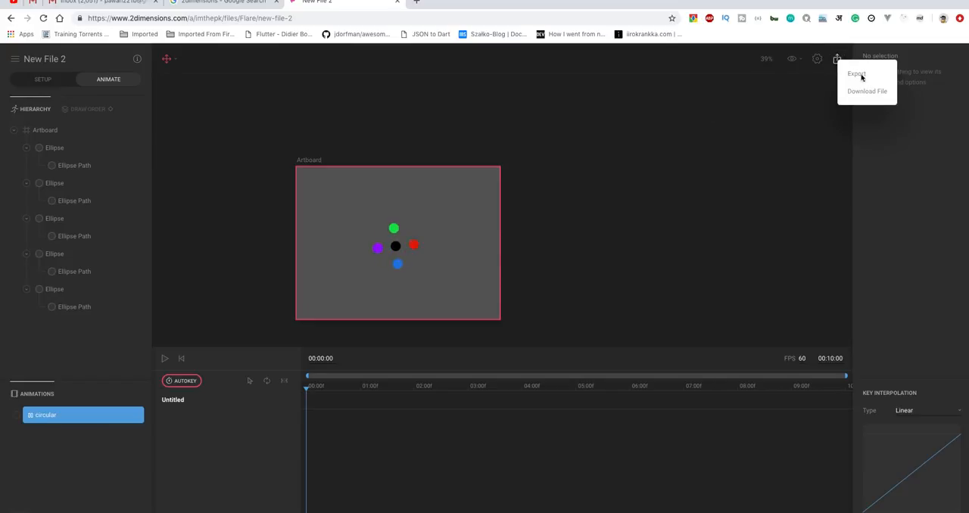
click(856, 75)
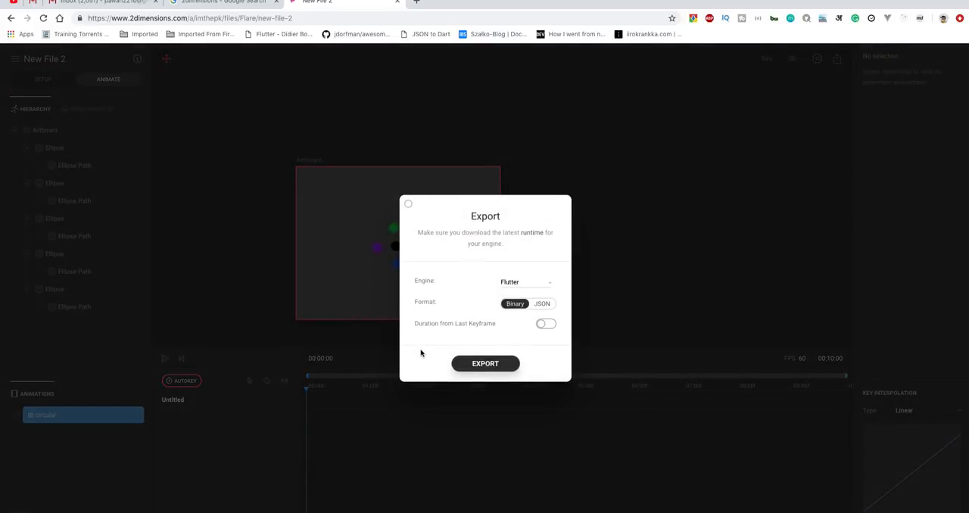
click(513, 282)
click(514, 282)
click(517, 305)
click(485, 364)
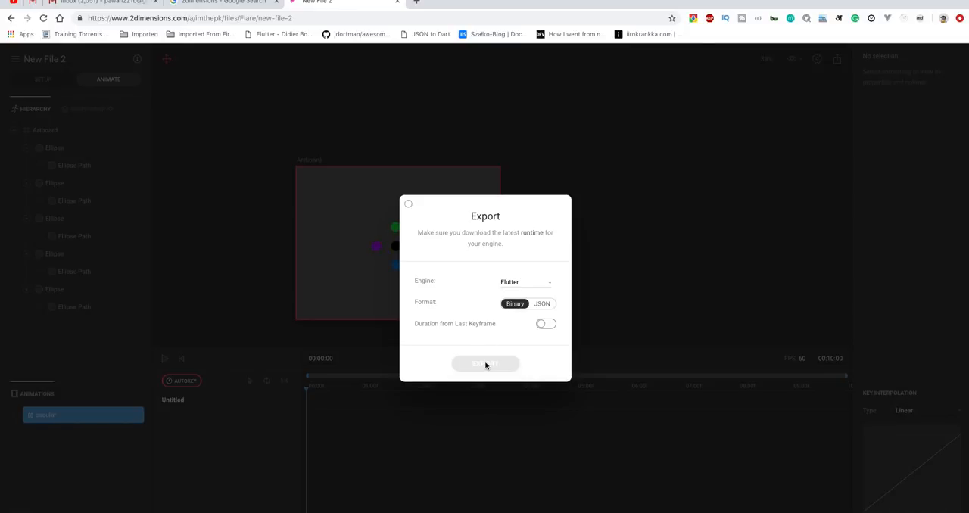
text(circular.flr)
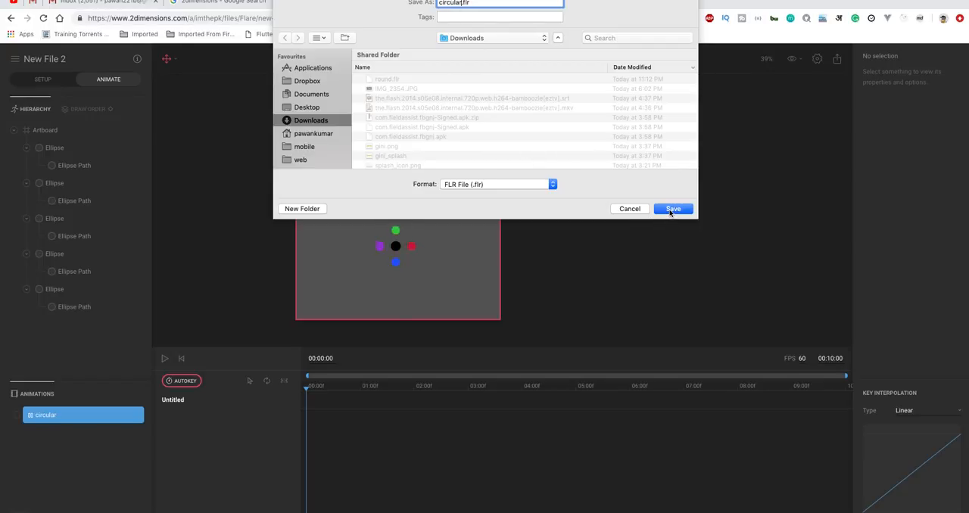
click(671, 211)
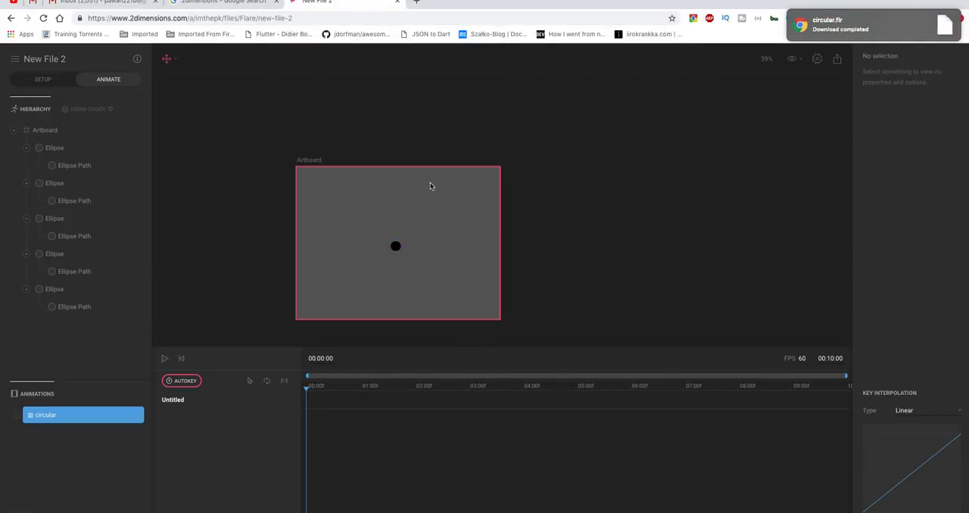
Switch to Visual Studio Code, look through main.dart, and start debugging the dummyflutter app.
key(ctrl+Left)
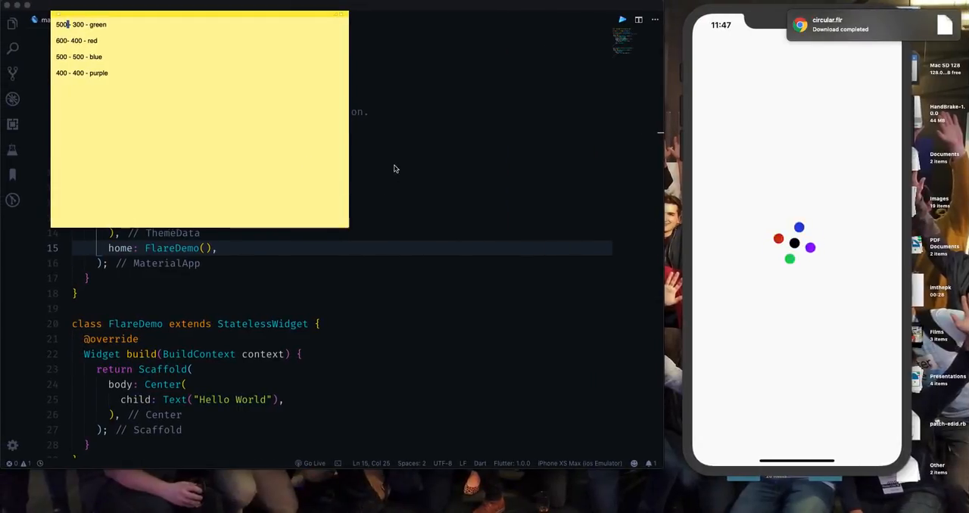
click(394, 168)
scroll(303, 151, down, 8)
scroll(162, 117, up, 8)
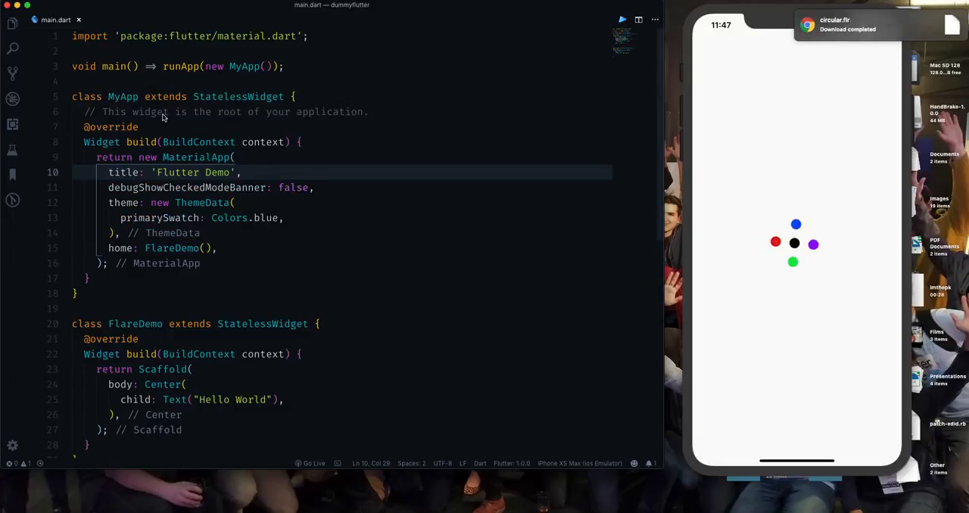
scroll(162, 117, down, 3)
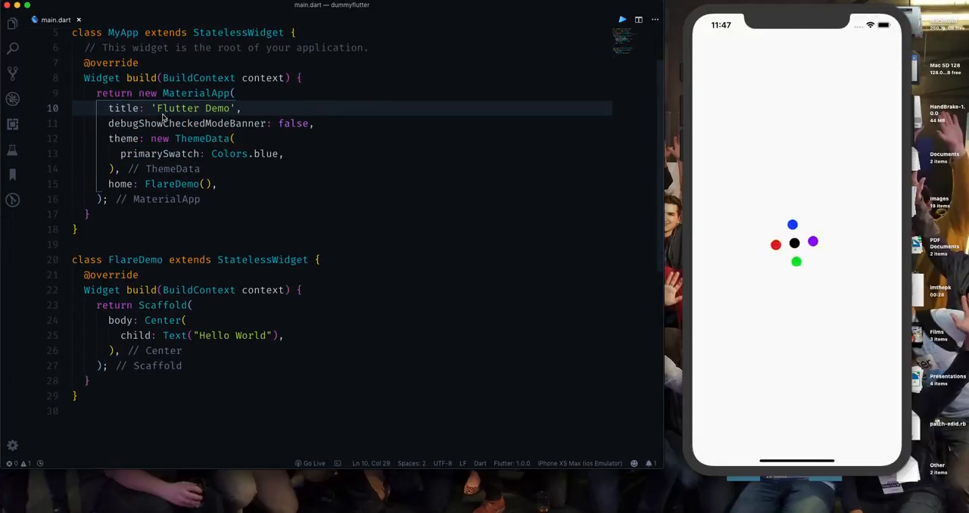
click(386, 325)
key(F5)
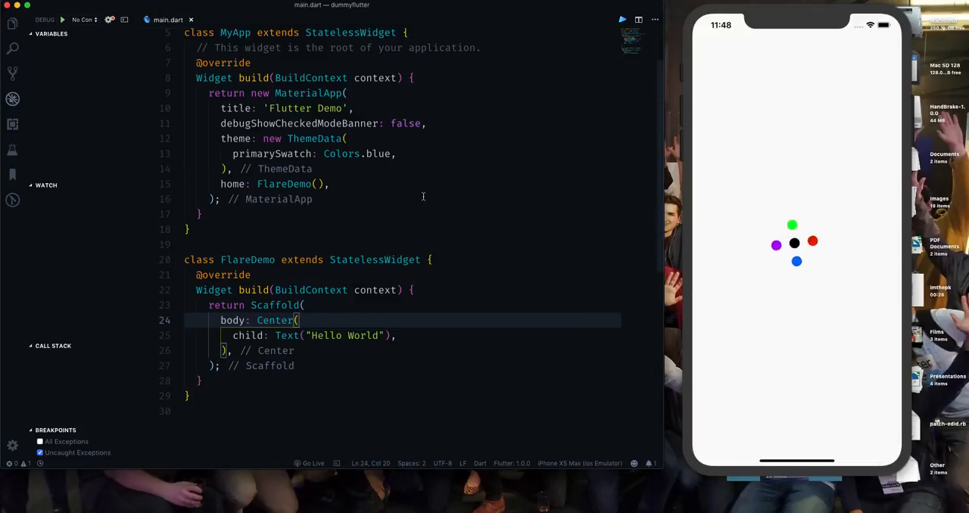
Switch back to Flare in the browser, activate the circular animation, and return its playhead to 00:00:00.
key(ctrl+Right)
click(46, 416)
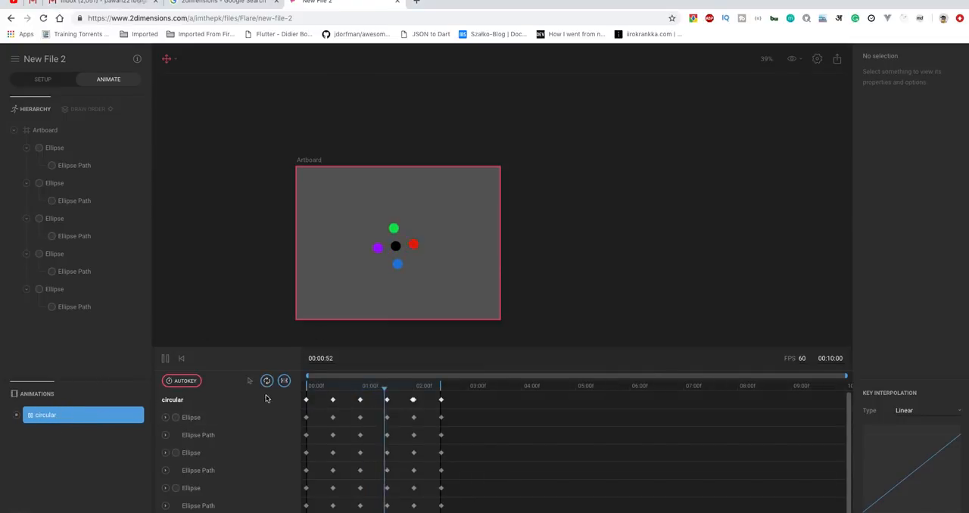
drag(322, 385, 291, 390)
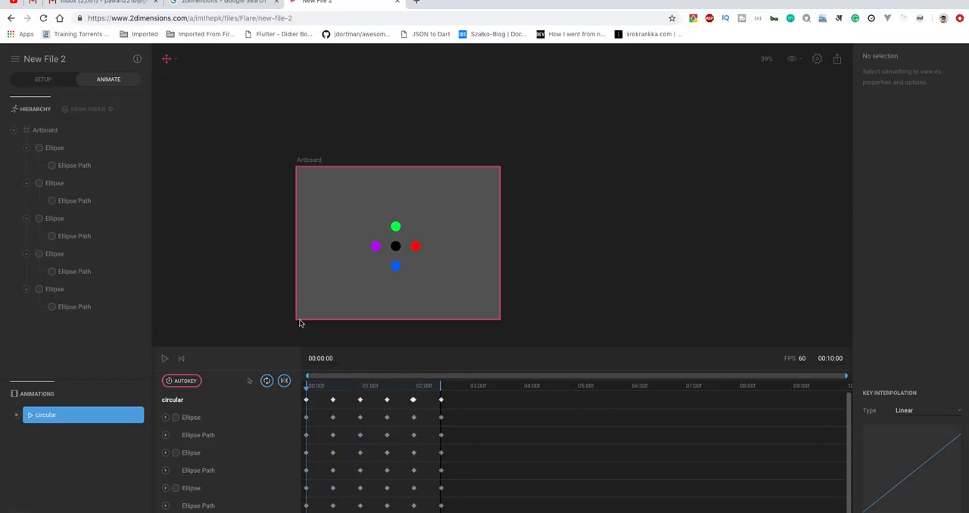
Return to Visual Studio Code, show the dummyflutter project files, and stop the debugging session.
key(super+Tab)
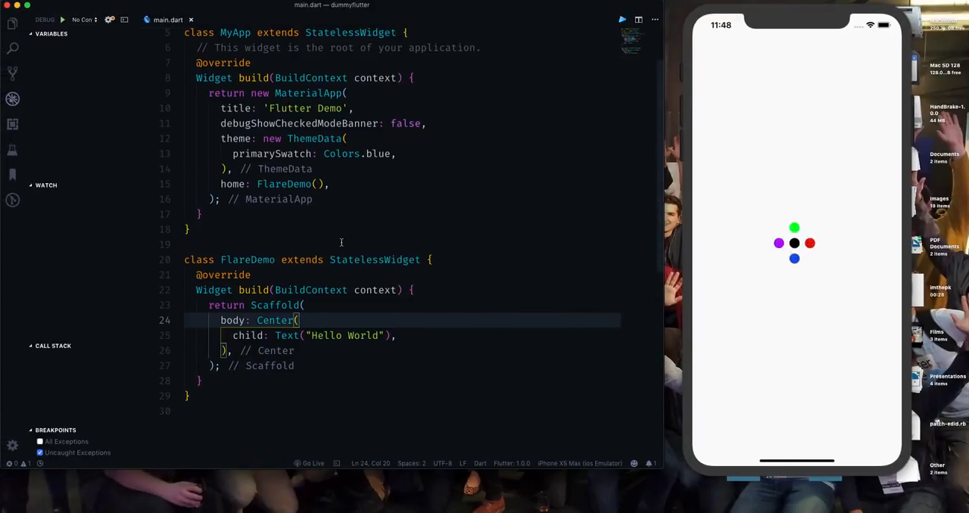
click(381, 192)
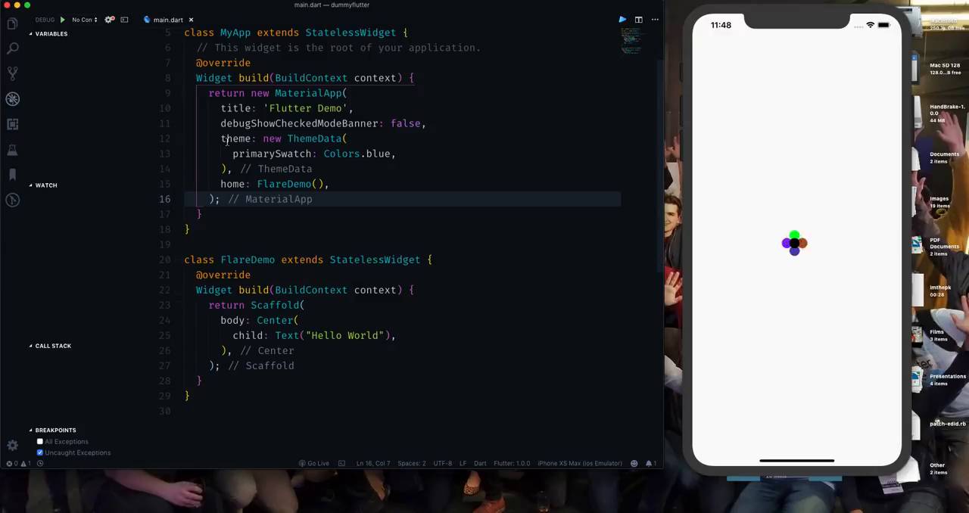
click(12, 24)
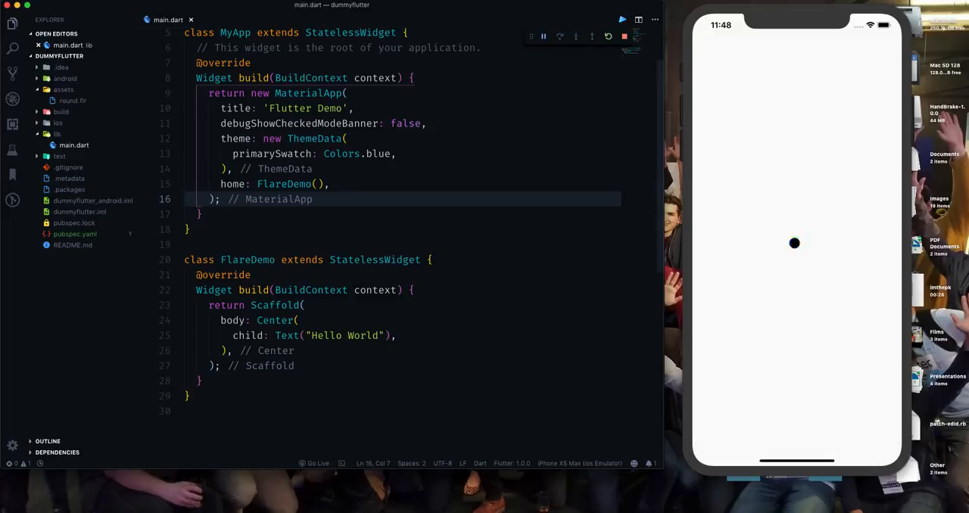
key(shift+F5)
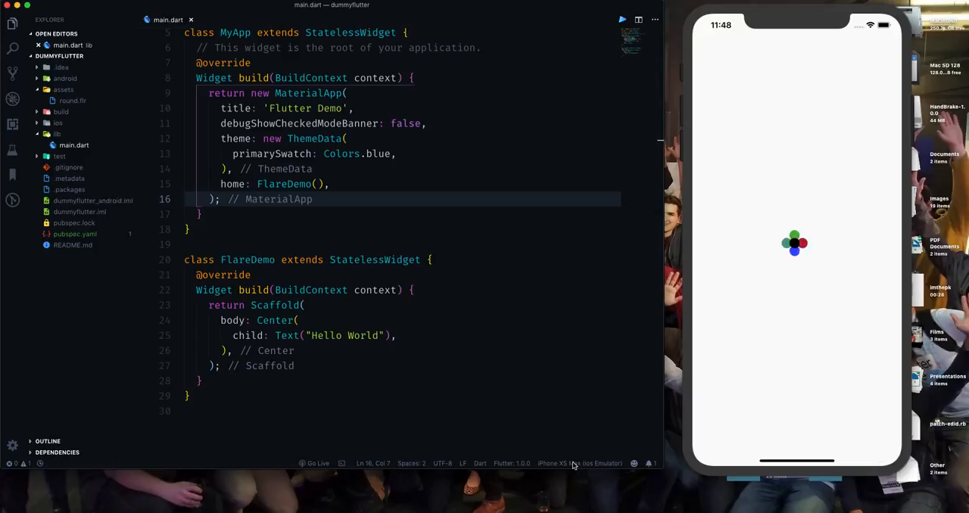
click(478, 463)
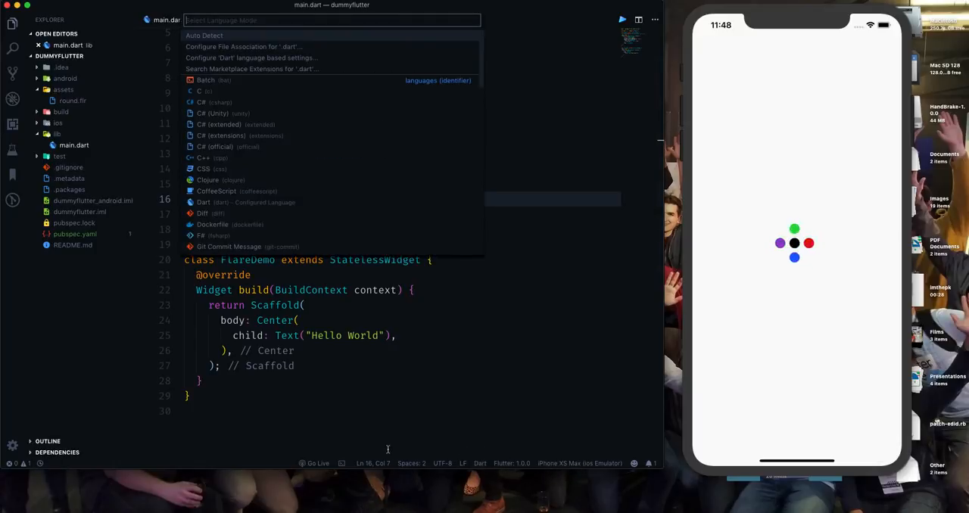
click(370, 466)
click(372, 466)
click(403, 465)
click(321, 465)
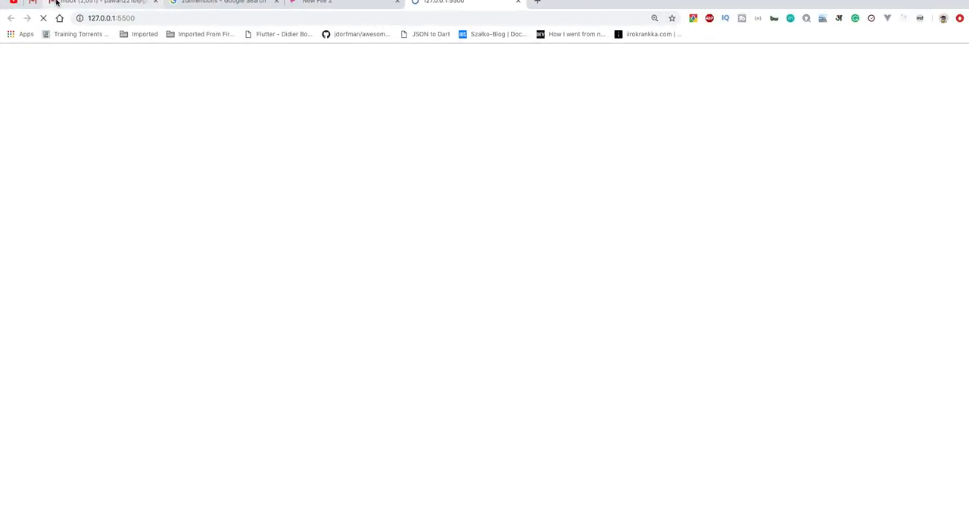
key(ctrl+Left)
key(ctrl+Right)
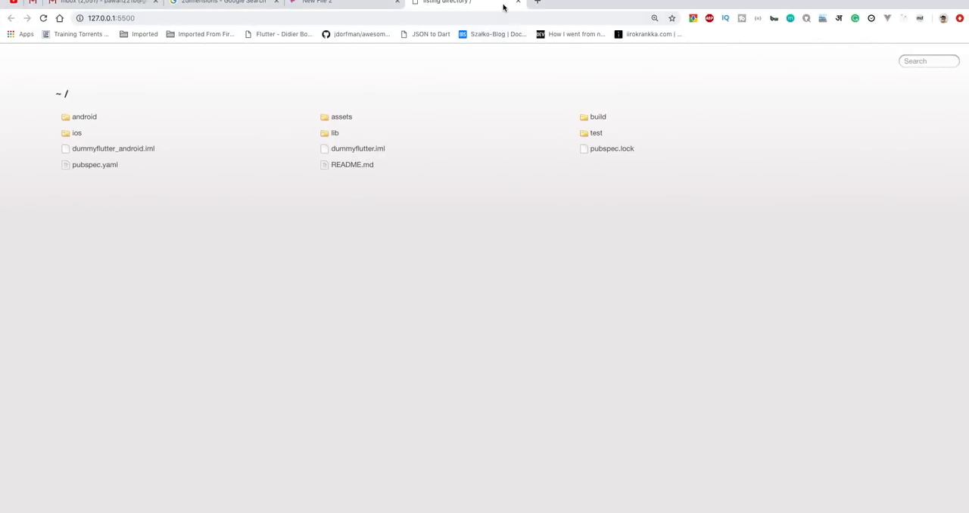
click(517, 5)
key(ctrl+Left)
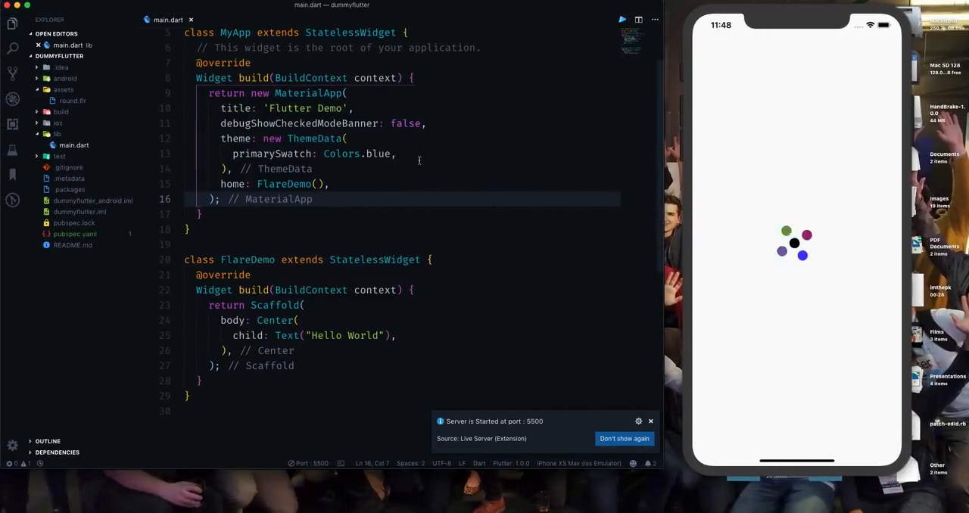
click(454, 151)
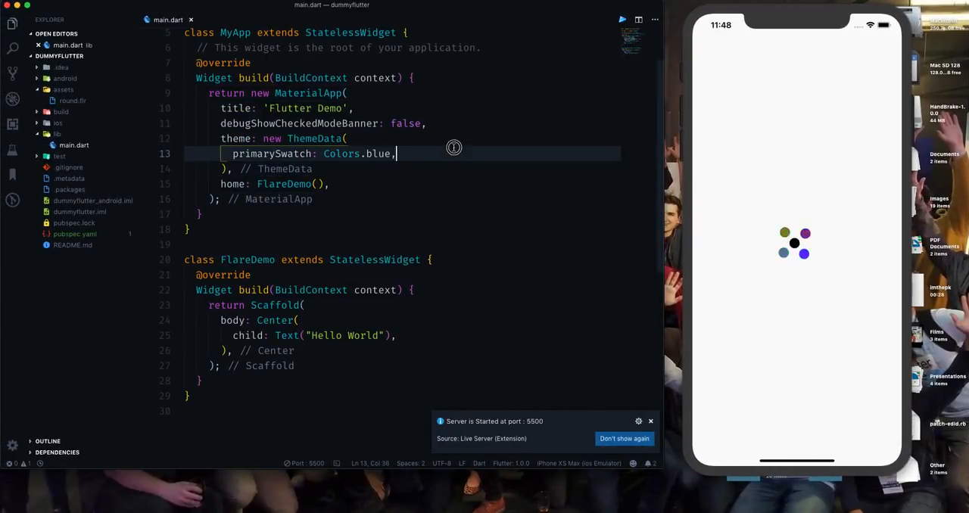
click(651, 422)
click(320, 290)
click(323, 123)
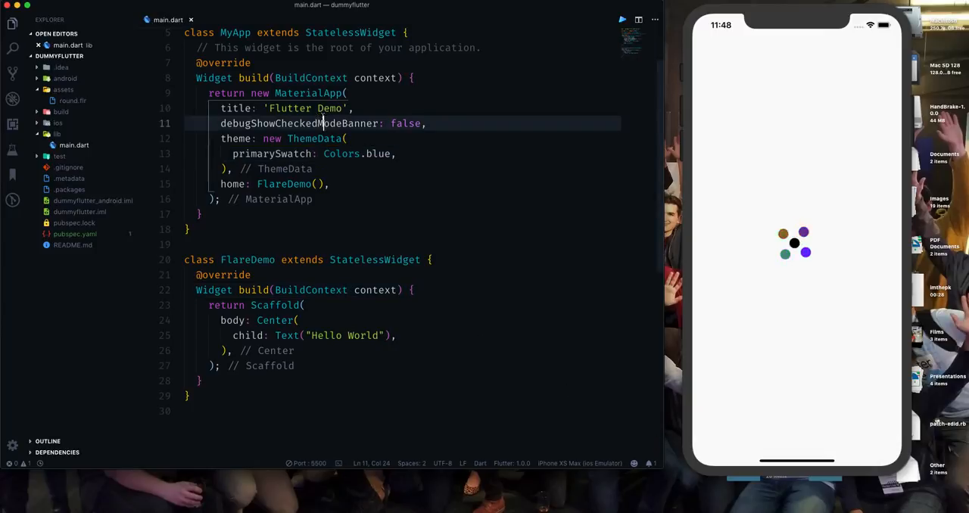
Close the dummyflutter folder, reopen it from the recent projects, and send the running app in the simulator to the home screen.
click(57, 1)
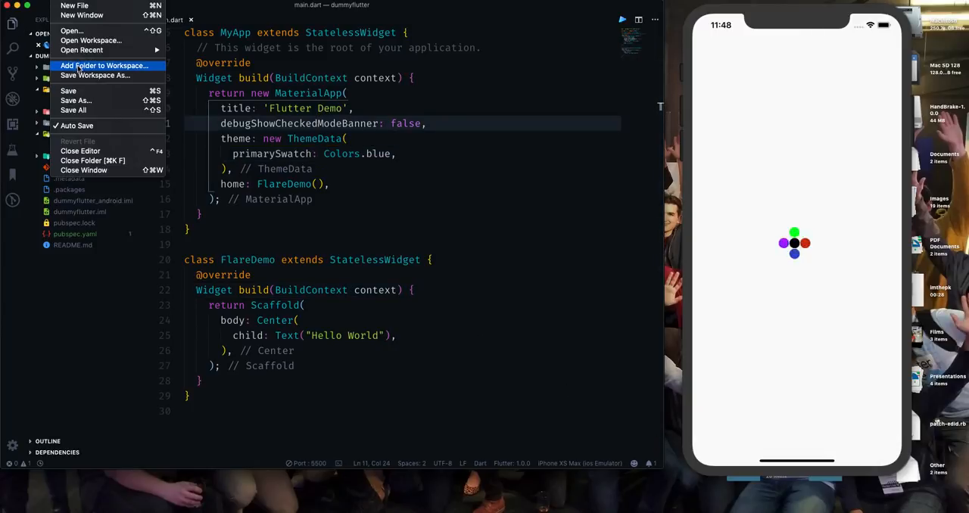
click(92, 160)
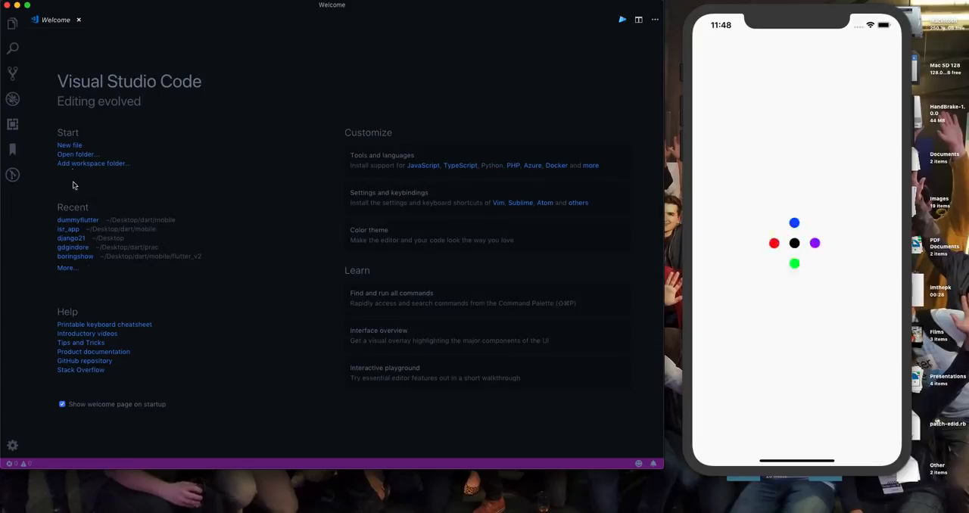
click(79, 220)
drag(812, 458, 786, 101)
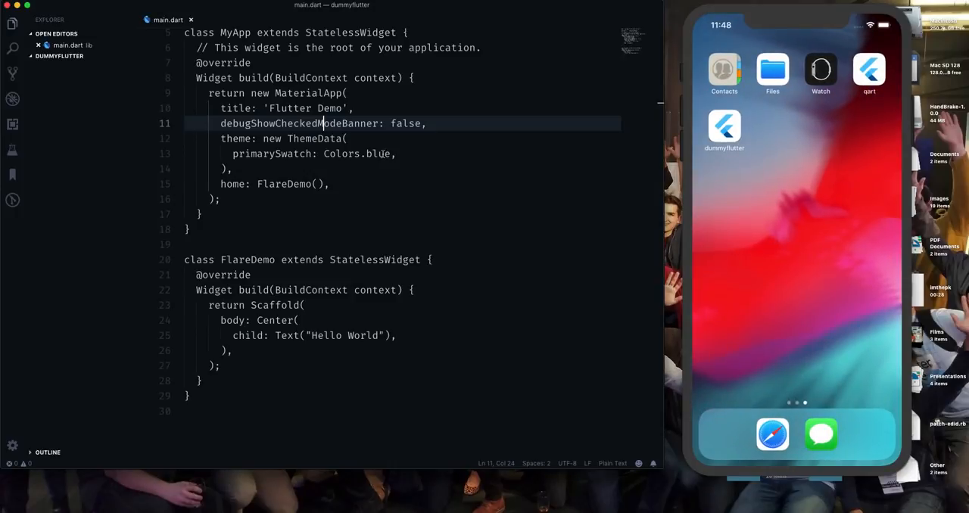
Try to start debugging the dummyflutter app from main.dart and dismiss the Dart Code update notification.
scroll(384, 154, up, 2)
key(F5)
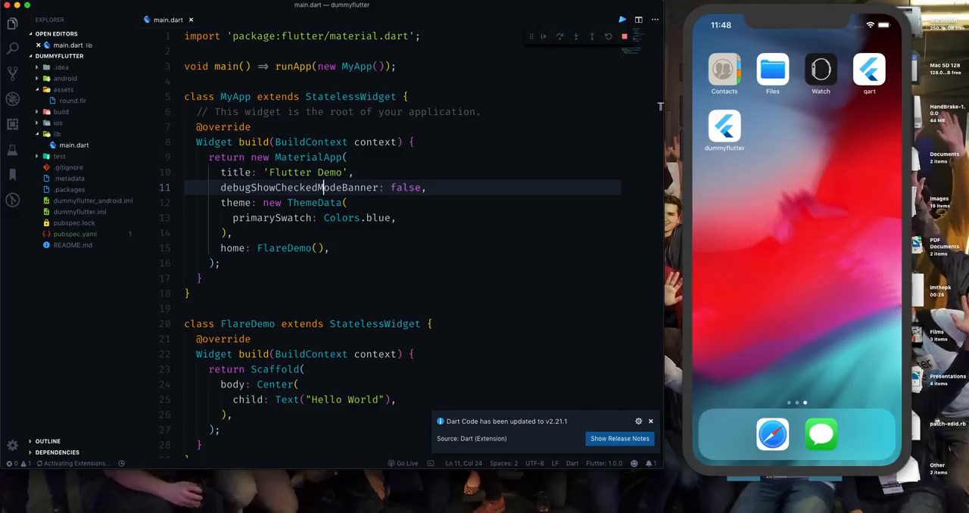
click(650, 422)
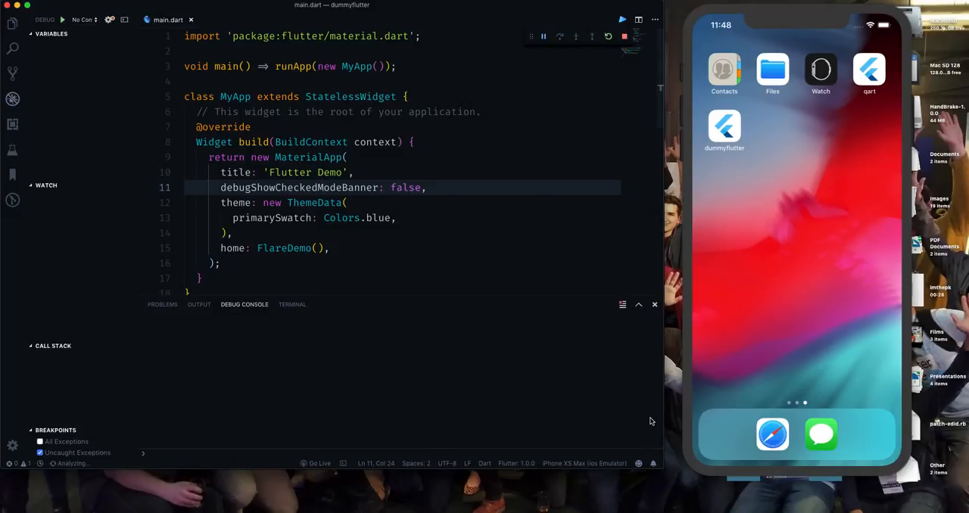
click(489, 225)
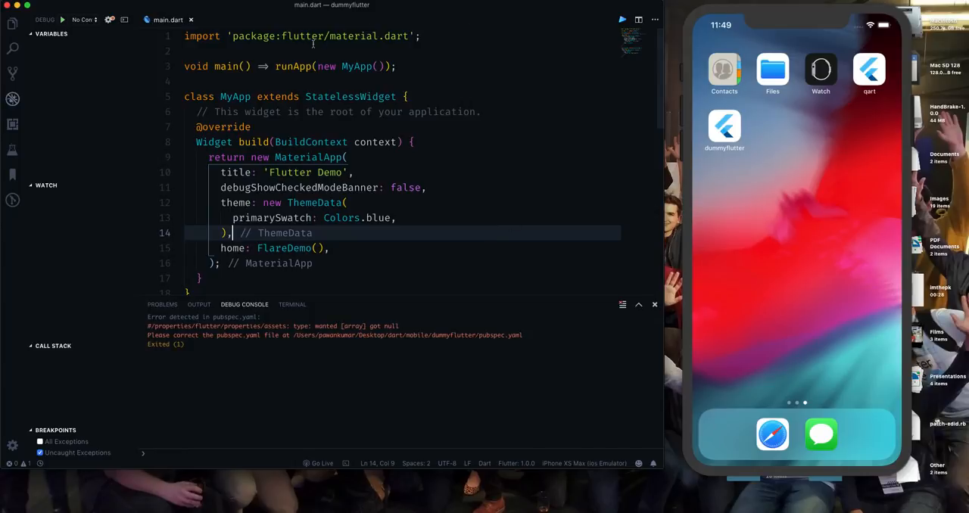
Comment out the assets: line under the flutter section of pubspec.yaml and save the file.
click(12, 23)
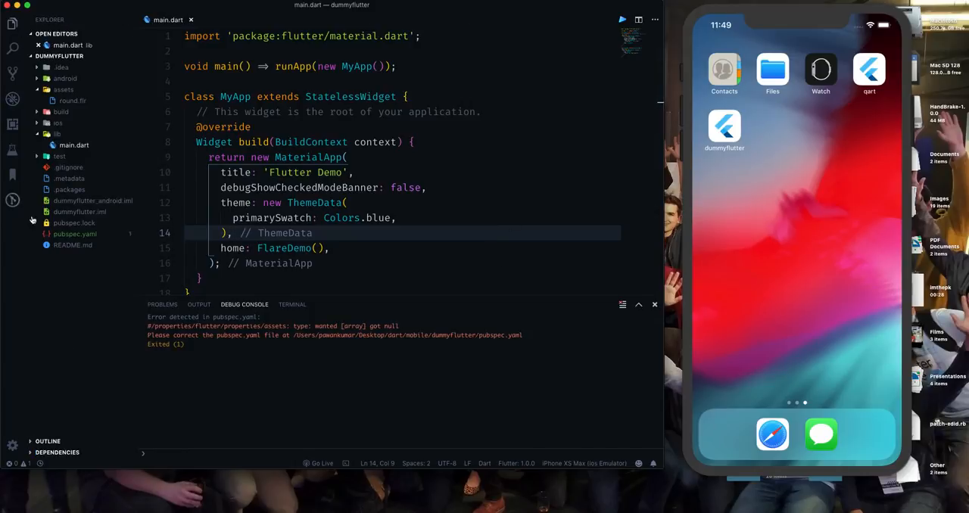
click(75, 235)
scroll(296, 202, down, 10)
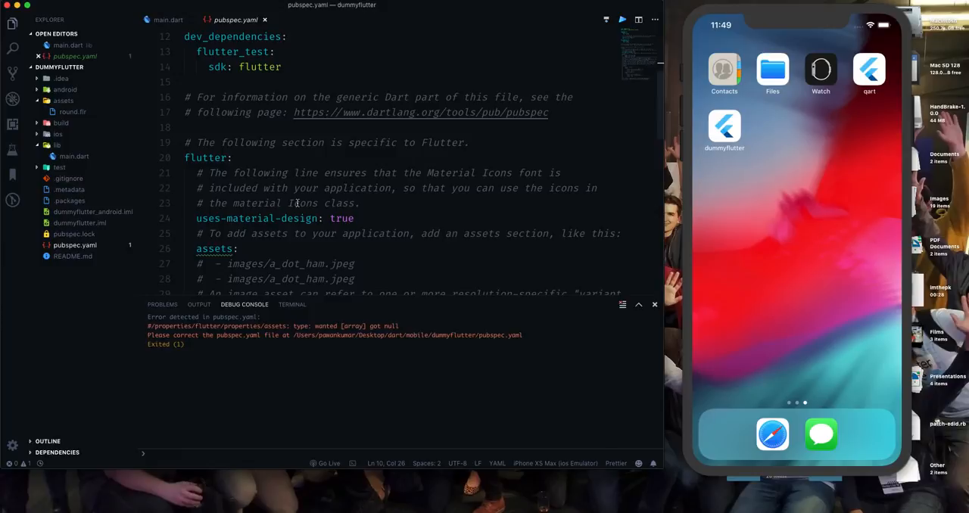
click(259, 144)
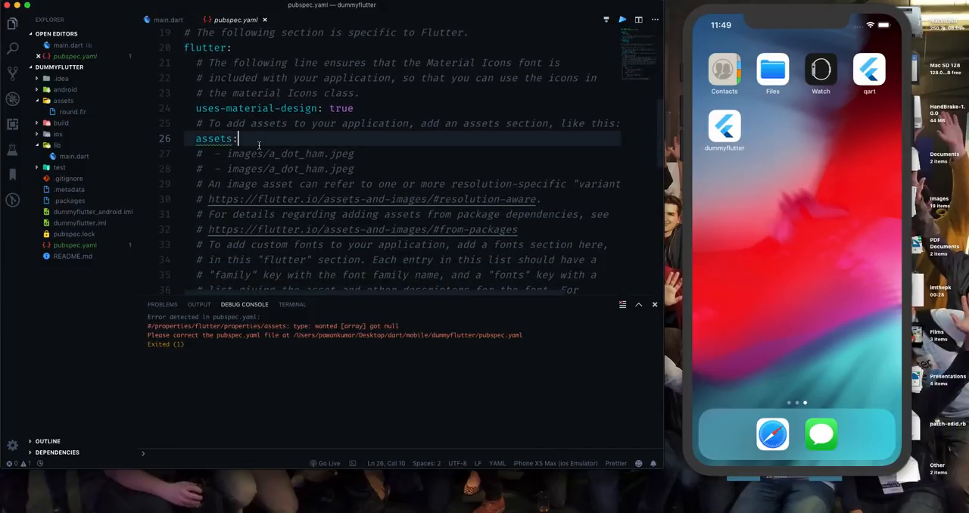
key(super+slash)
key(super+s)
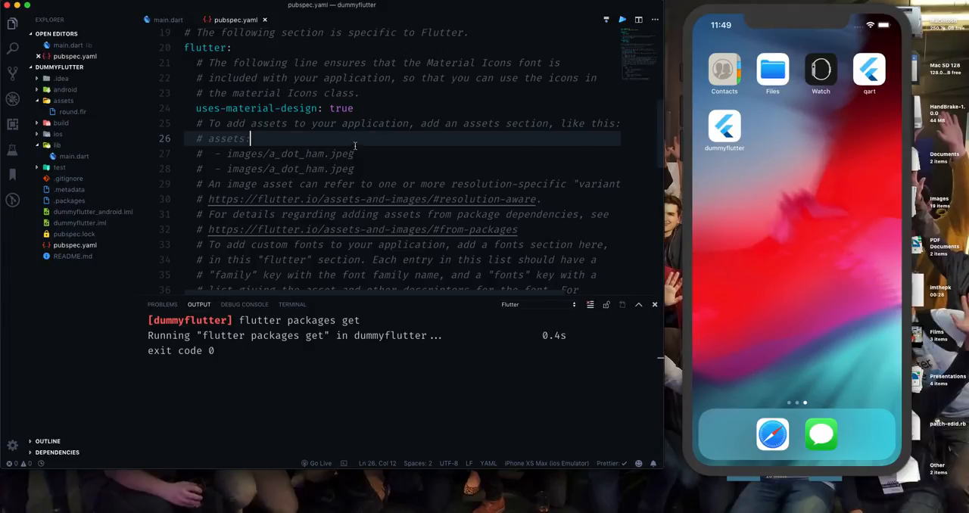
Return to main.dart, start debugging the dummyflutter app, and review the FlareDemo class with its centred Hello World text.
click(166, 20)
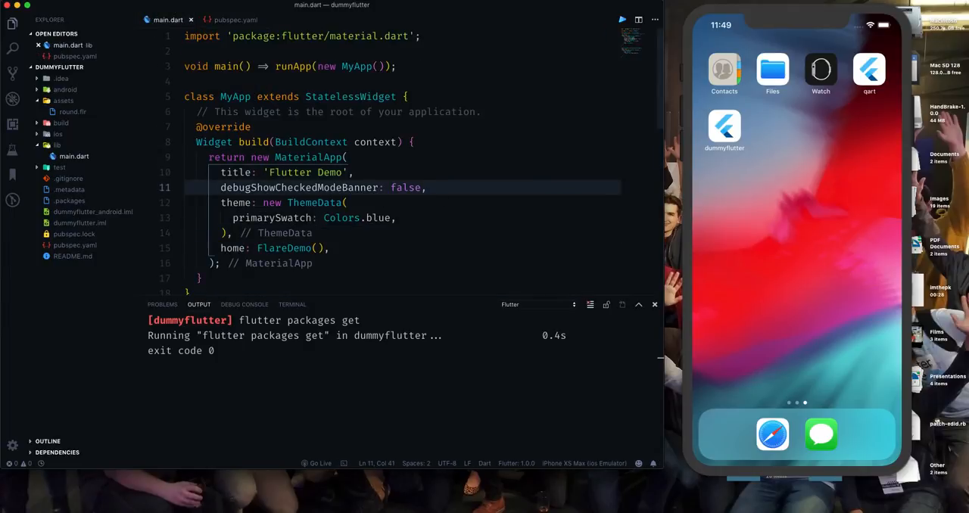
key(F5)
scroll(429, 192, down, 4)
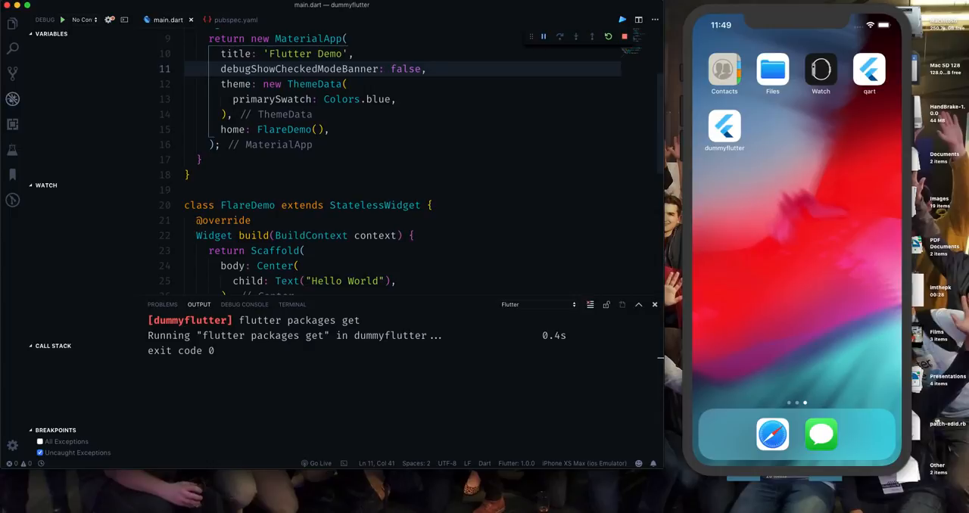
scroll(340, 153, down, 4)
double_click(259, 96)
double_click(317, 173)
double_click(362, 173)
click(441, 146)
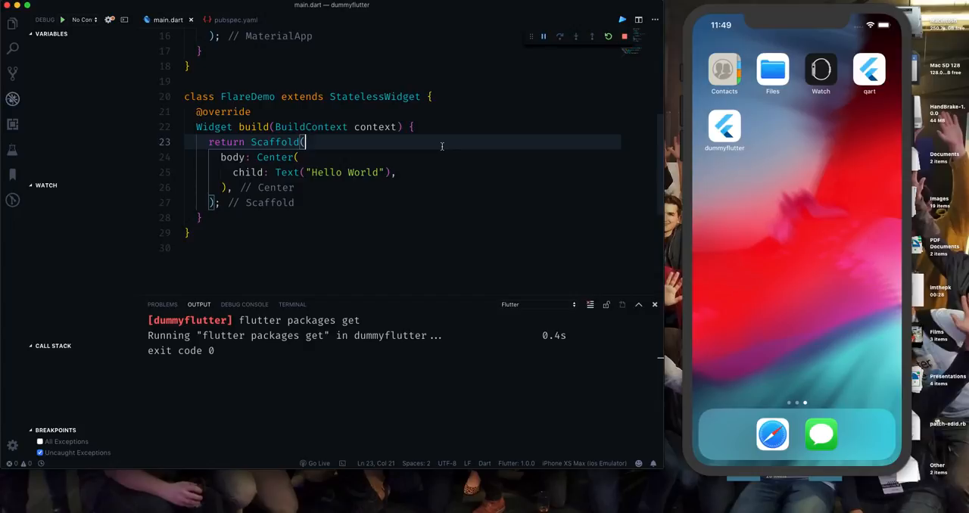
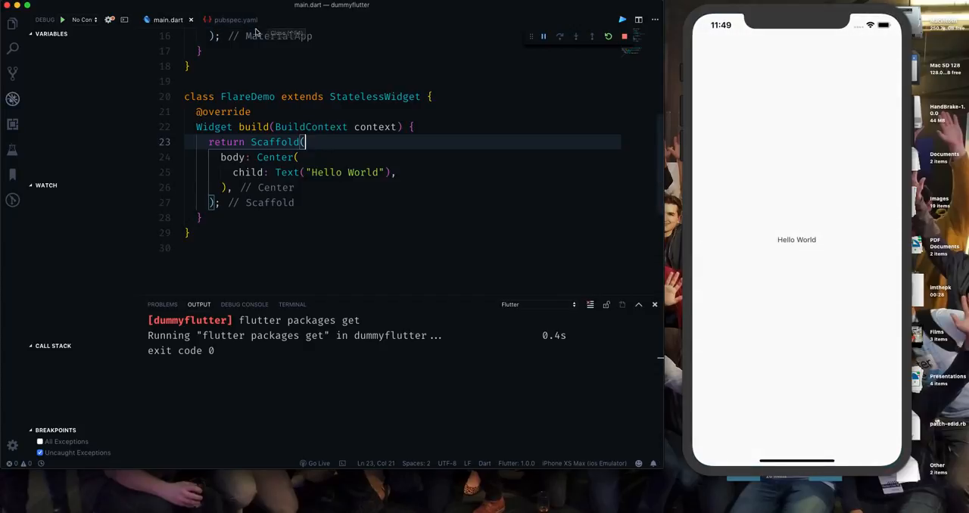
Add the flare_flutter: dependency below cupertino_icons in pubspec.yaml and save the file.
click(235, 25)
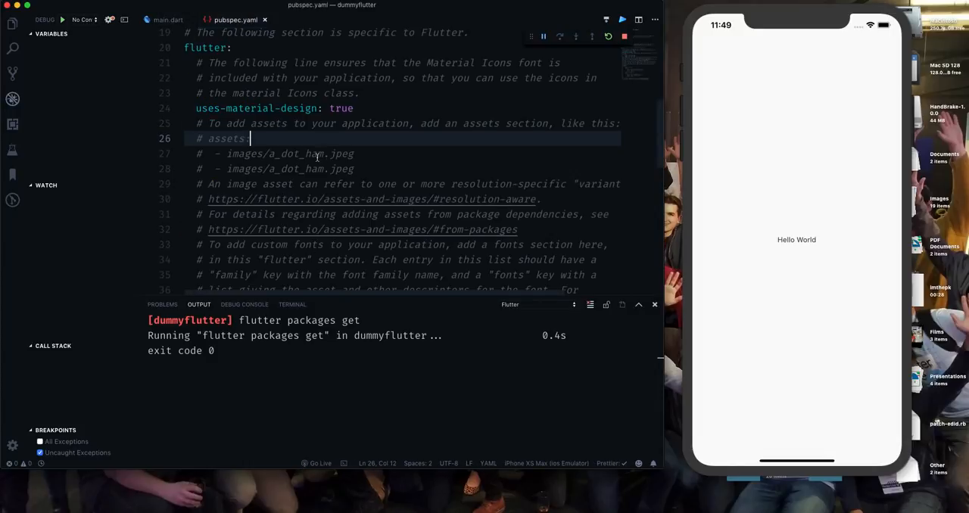
scroll(300, 134, up, 6)
click(347, 176)
key(Return)
text(flare_flutter:)
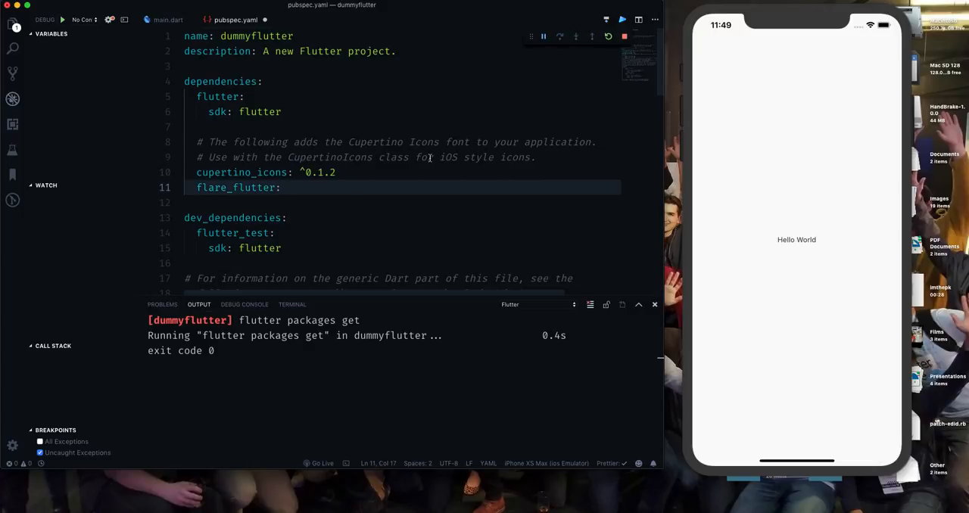
key(super+s)
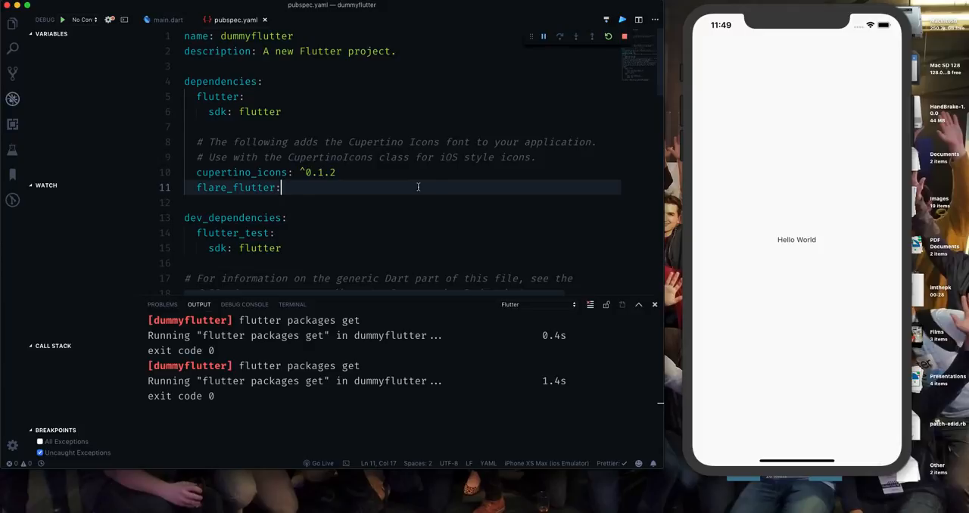
Delete the existing assets folder containing round.flr from the dummyflutter project.
click(12, 25)
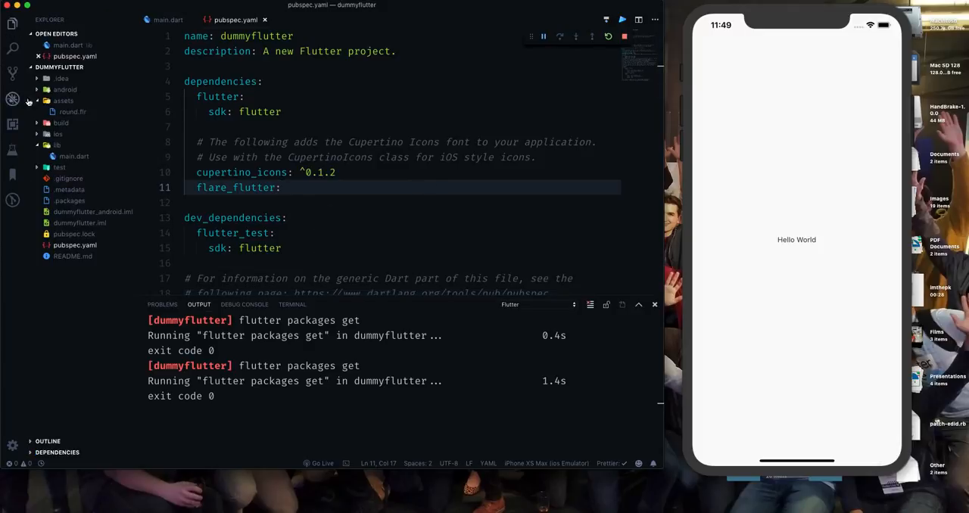
click(41, 101)
click(39, 103)
right_click(72, 100)
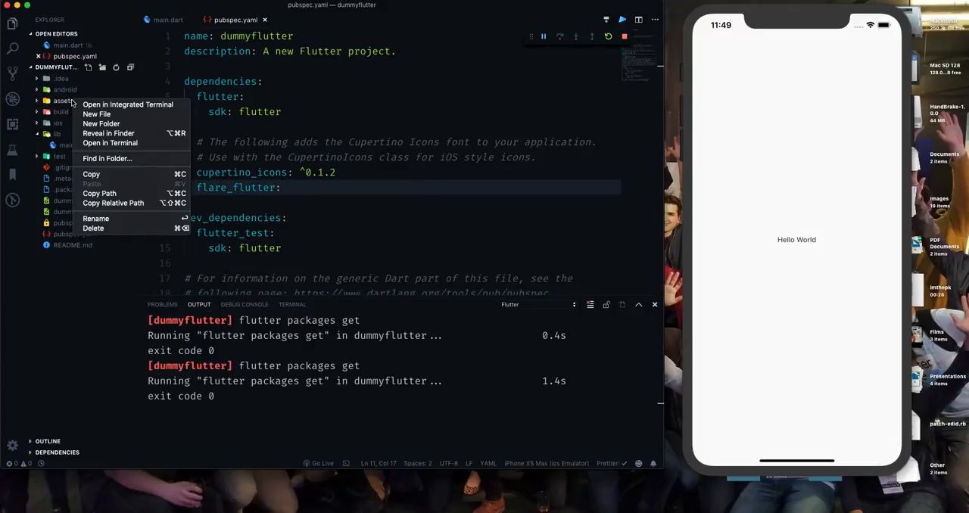
click(94, 228)
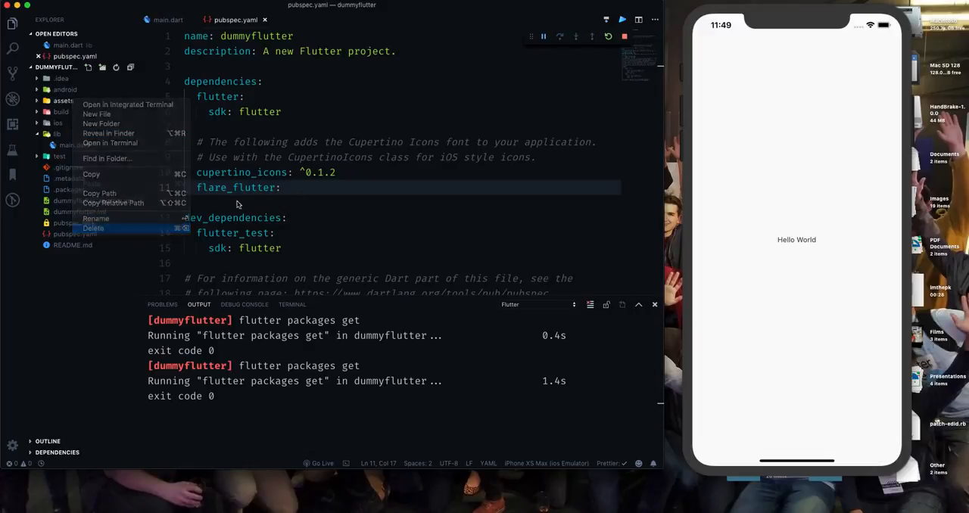
click(386, 77)
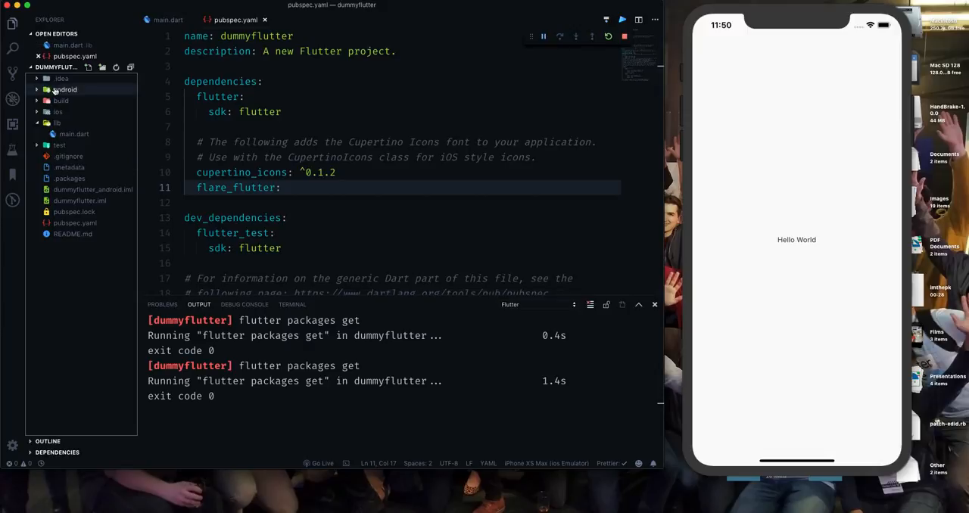
Create a new folder named assets in the root of the dummyflutter project.
click(103, 68)
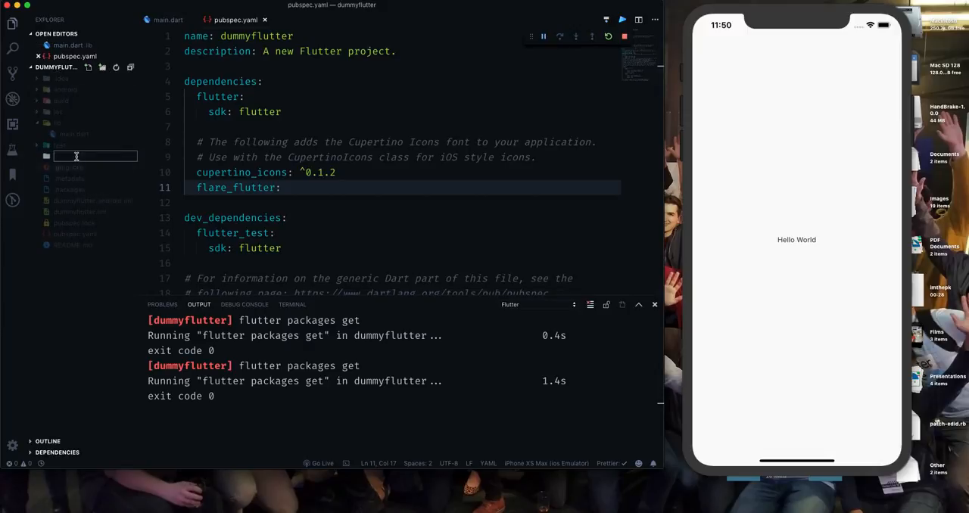
text(assets)
key(Return)
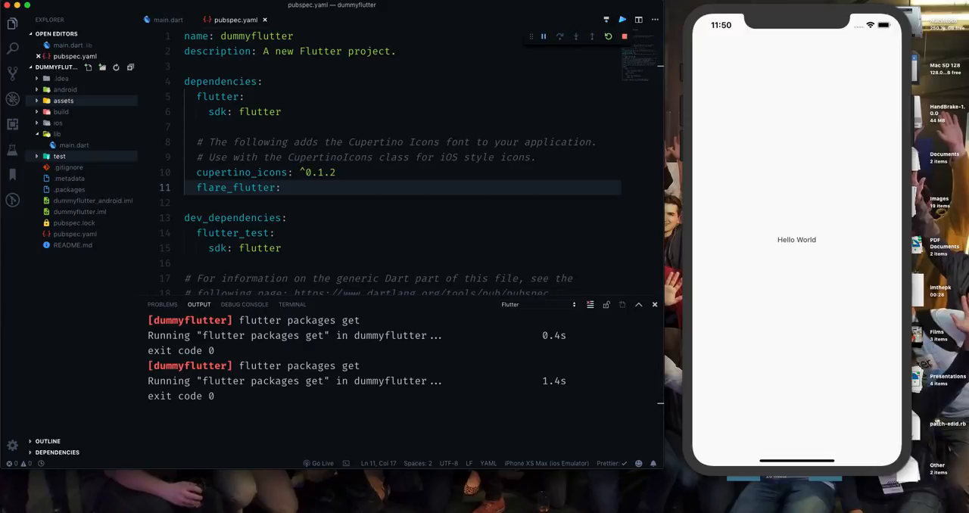
click(49, 102)
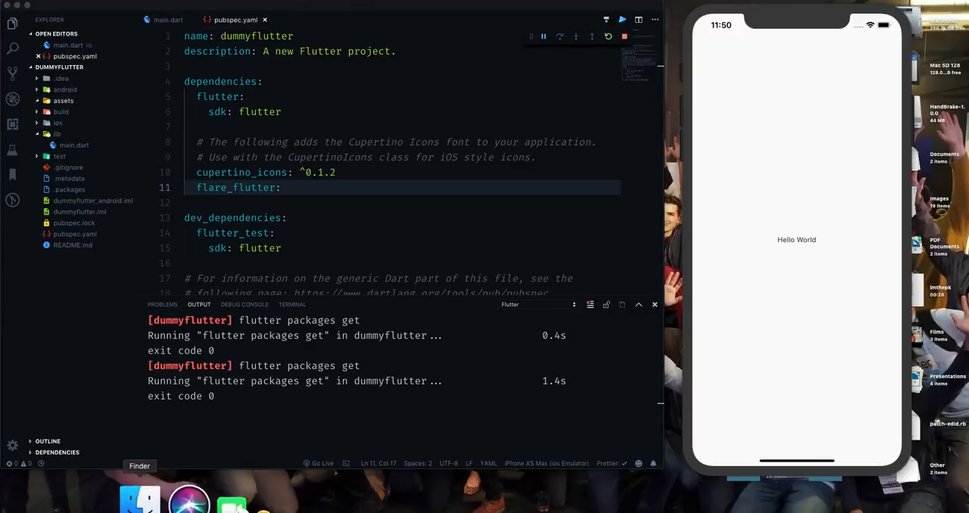
Copy circular.flr from Finder into the project's assets folder and close its editor preview.
click(145, 497)
drag(486, 133, 83, 106)
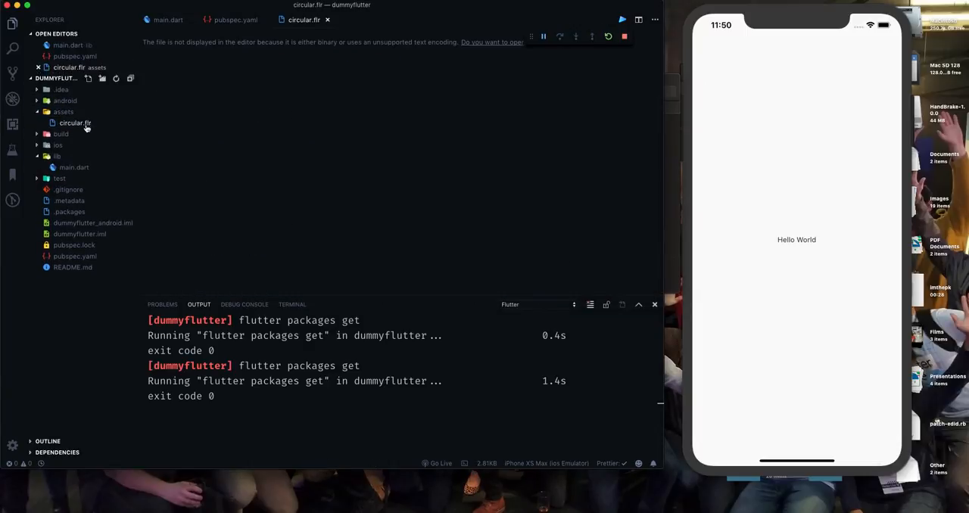
click(327, 21)
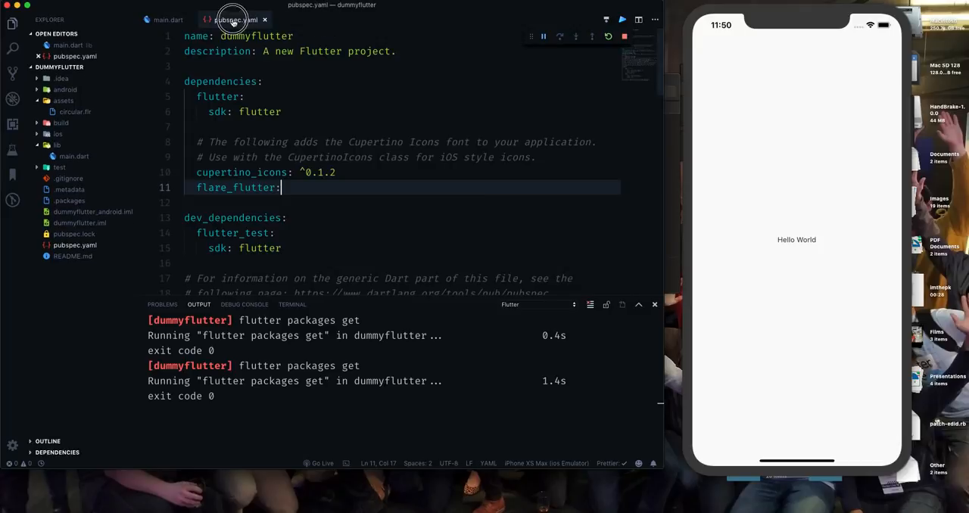
Uncomment the assets: line and the first sample image entry below it in the flutter section of pubspec.yaml.
scroll(294, 149, down, 4)
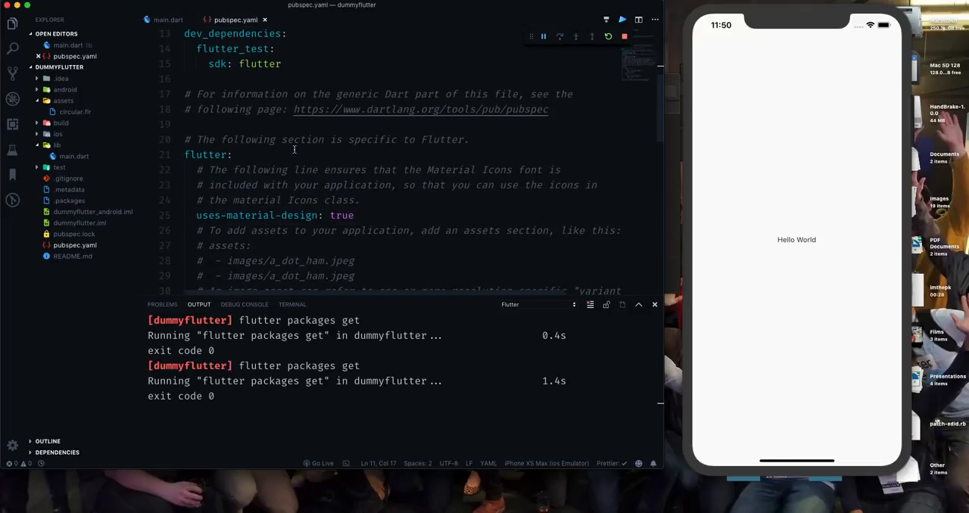
scroll(295, 149, down, 7)
scroll(290, 193, down, 4)
scroll(290, 195, up, 10)
scroll(290, 194, down, 1)
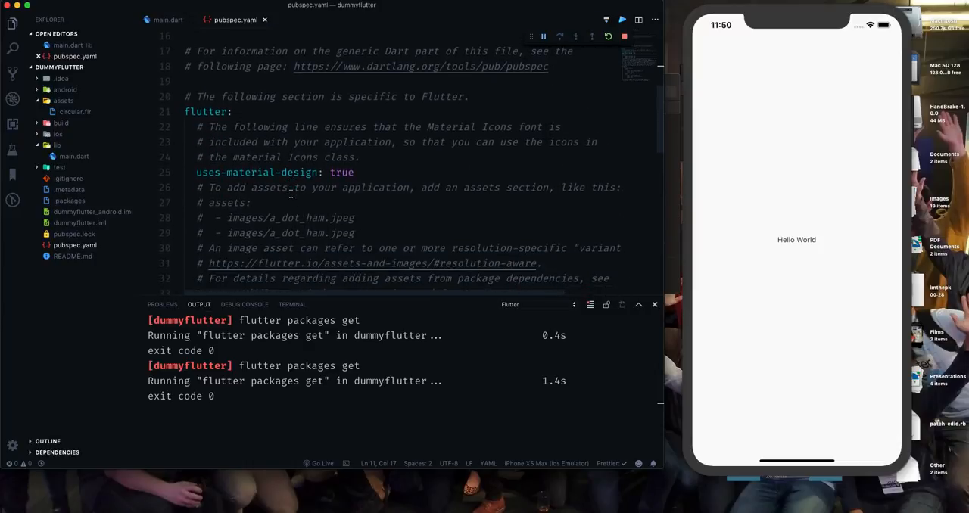
drag(199, 202, 273, 204)
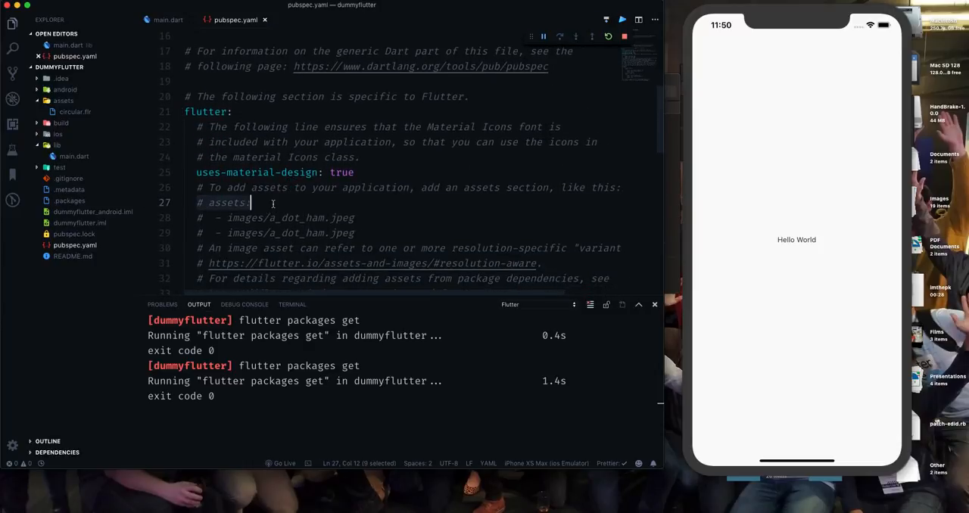
key(super+slash)
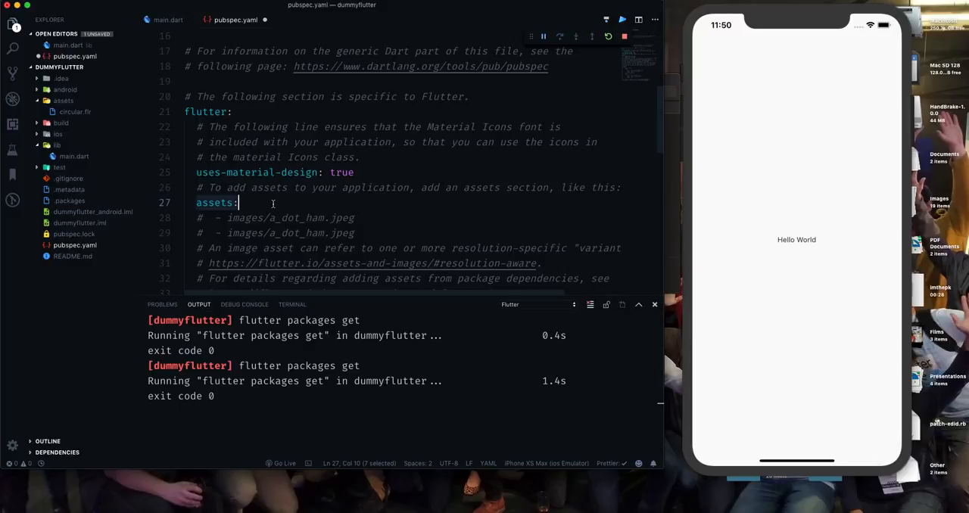
click(361, 216)
key(super+slash)
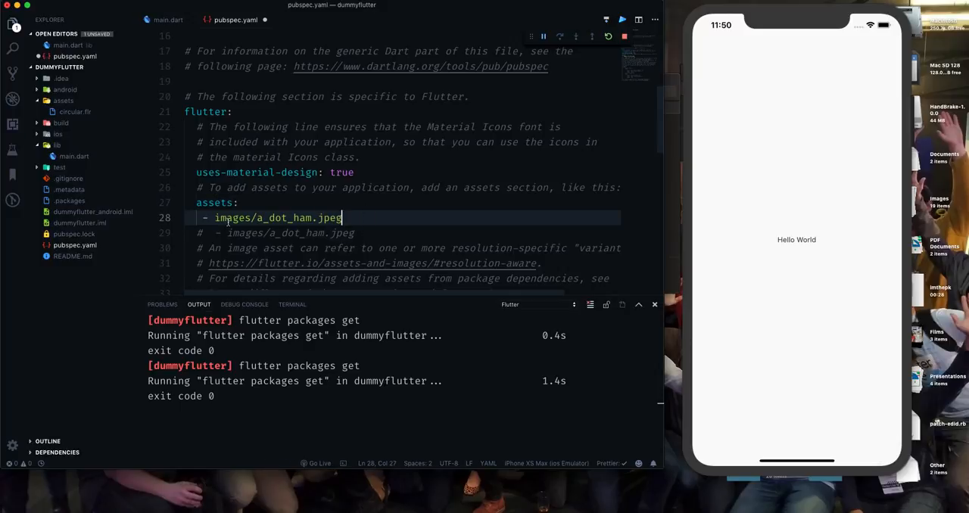
Replace the images/a_dot_ham.jpeg asset entry with circular.flr and save pubspec.yaml.
double_click(227, 218)
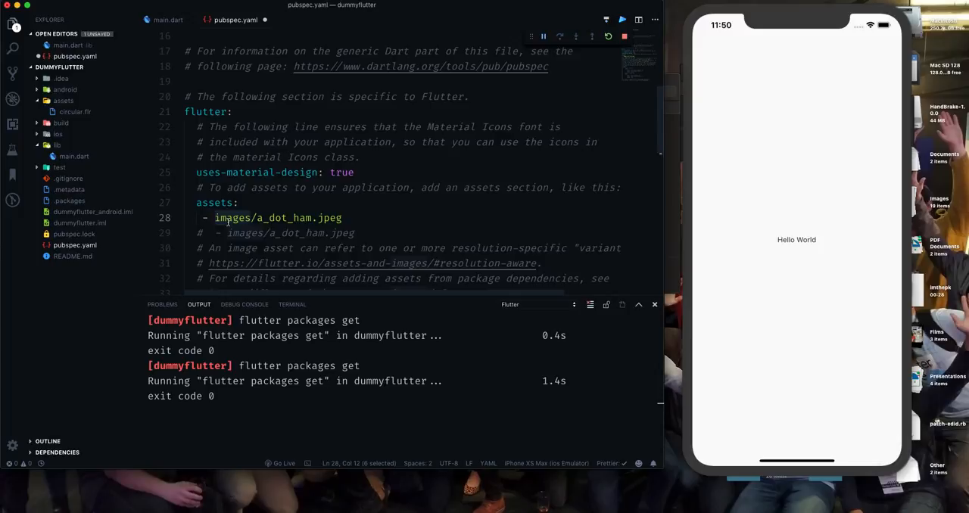
scroll(228, 224, right, 2)
scroll(228, 224, up, 1)
scroll(229, 227, left, 2)
double_click(239, 227)
drag(239, 227, 353, 227)
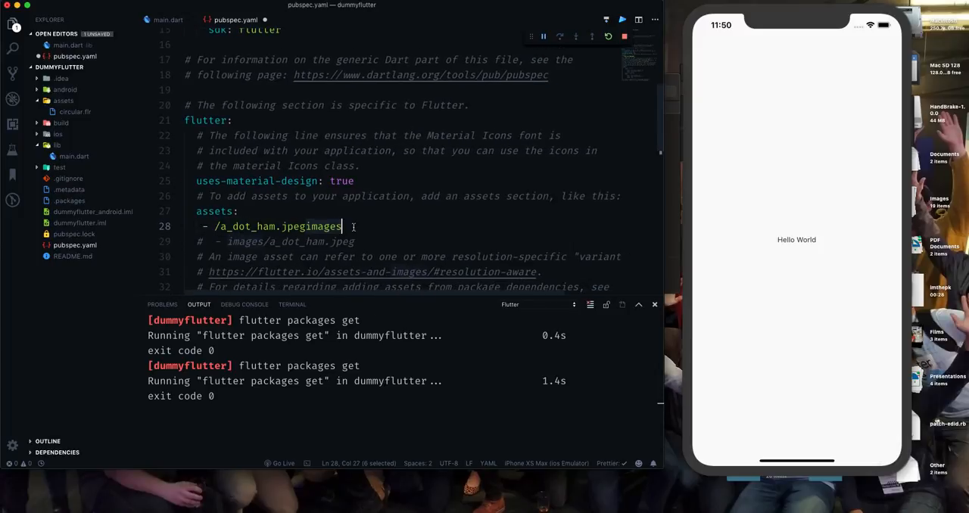
key(BackSpace)
key(BackSpace)
key(BackSpace)
key(BackSpace)
key(BackSpace)
key(BackSpace)
key(BackSpace)
key(BackSpace)
key(BackSpace)
key(BackSpace)
key(BackSpace)
key(BackSpace)
key(BackSpace)
key(BackSpace)
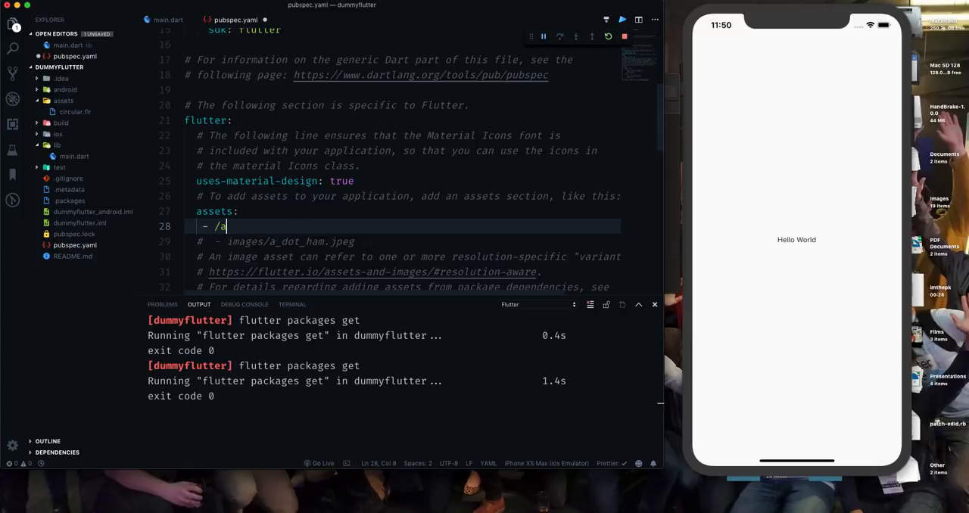
text(circular.flr)
key(ctrl+s)
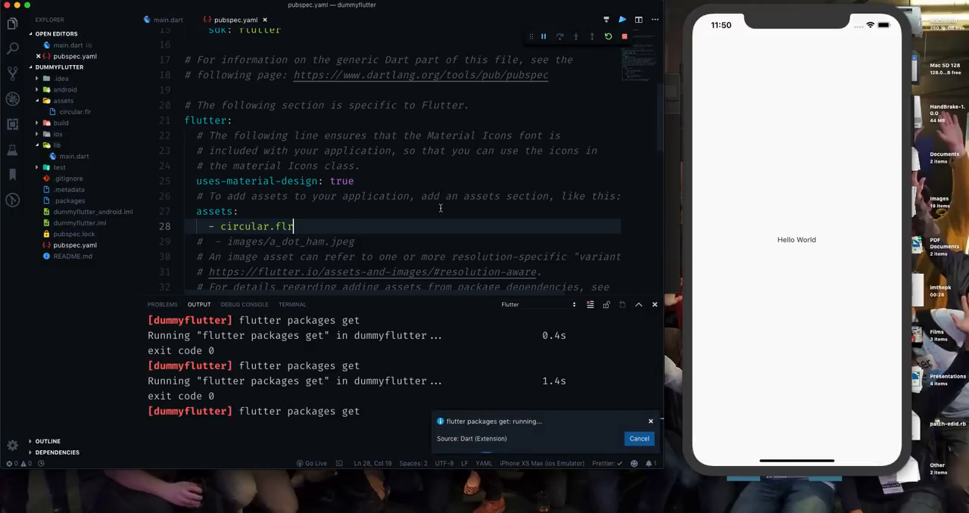
Close pubspec.yaml and import the flare_flutter package's flare_actor library below the material.dart import in main.dart.
click(264, 19)
scroll(303, 45, up, 5)
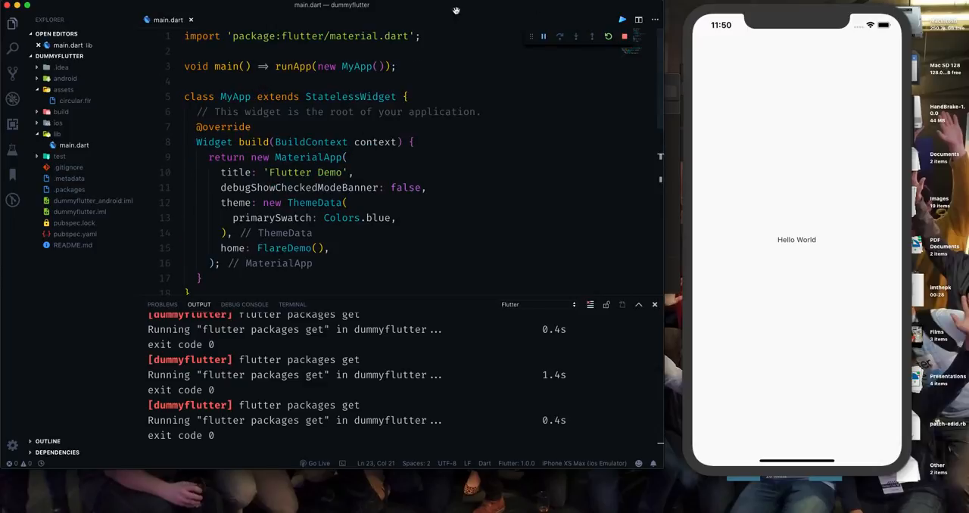
click(429, 36)
key(Return)
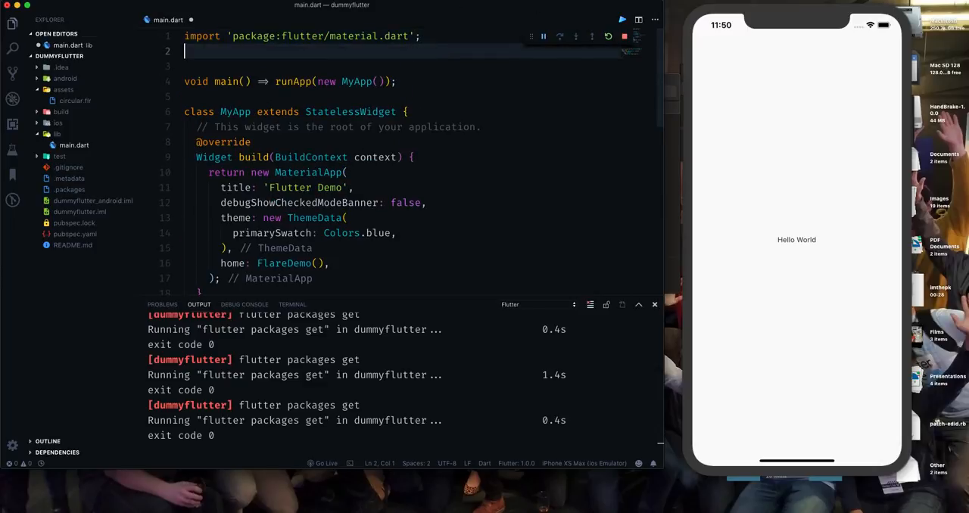
text(import 'fla)
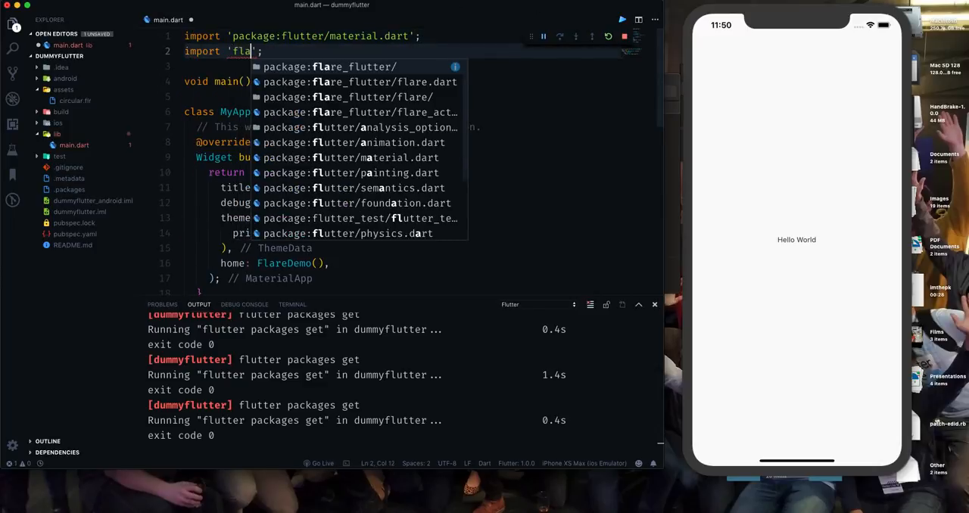
text(re)
key(Down)
key(Down)
key(Down)
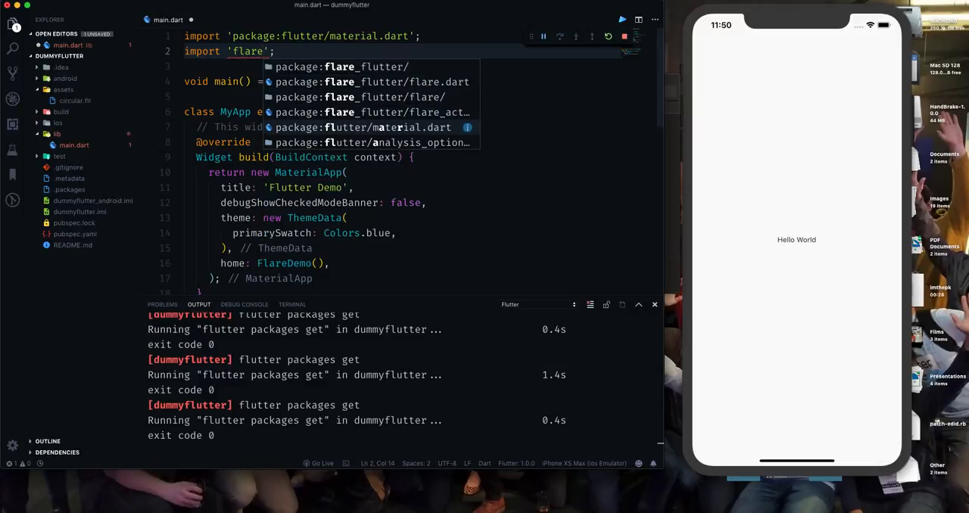
key(Return)
click(413, 112)
Replace the Hello World Text widget in the FlareDemo class's Center with a FlareActor widget.
scroll(378, 152, down, 5)
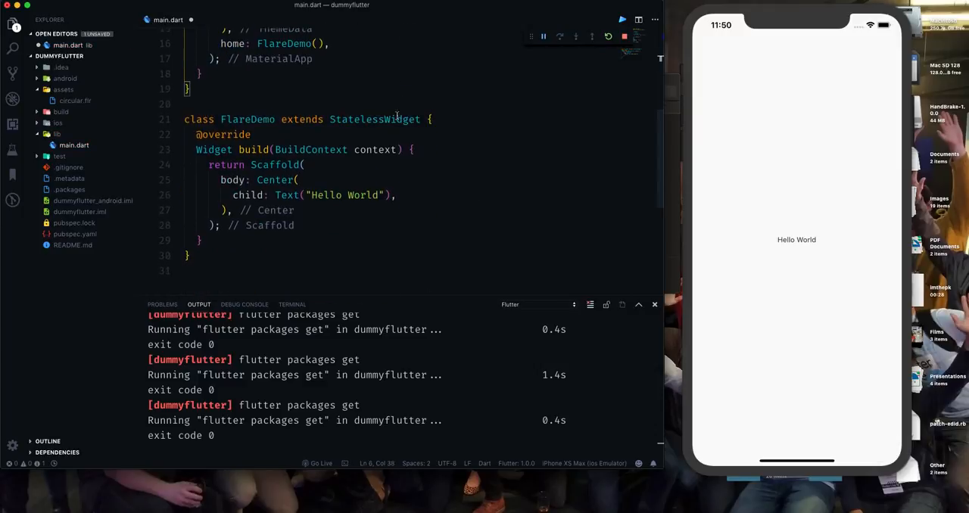
double_click(265, 178)
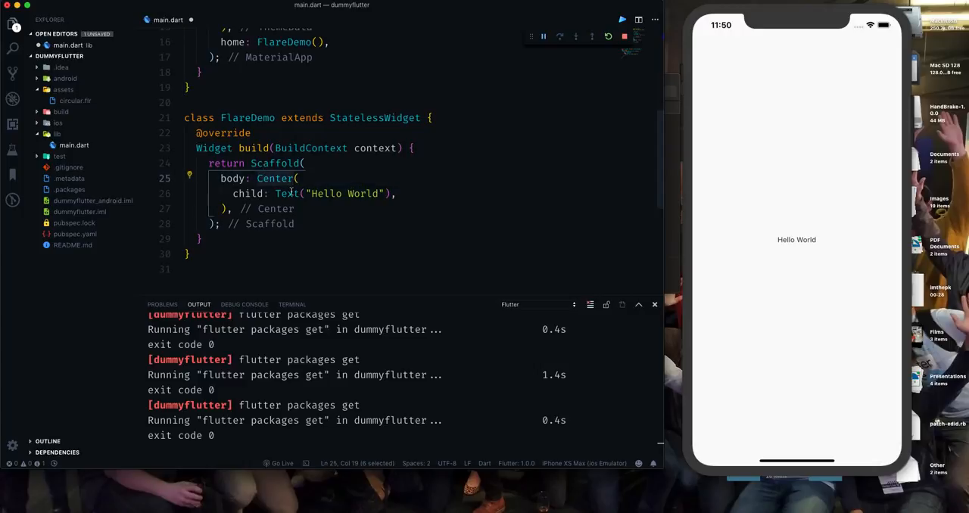
drag(281, 193, 391, 194)
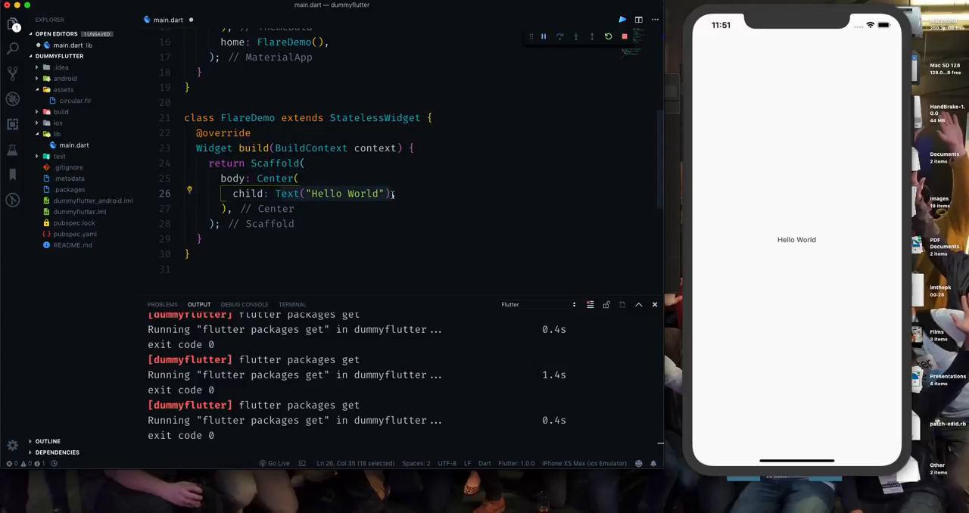
key(BackSpace)
key(BackSpace)
text(Flare,)
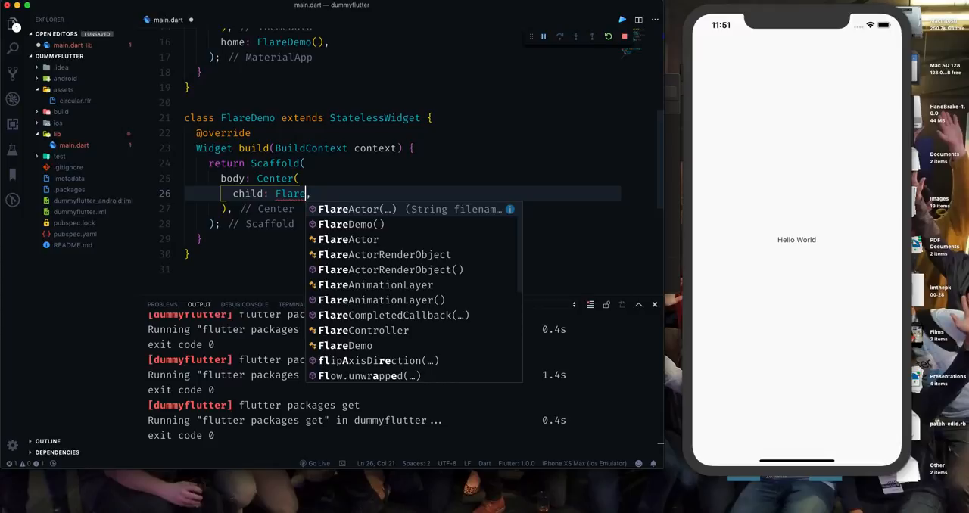
key(Return)
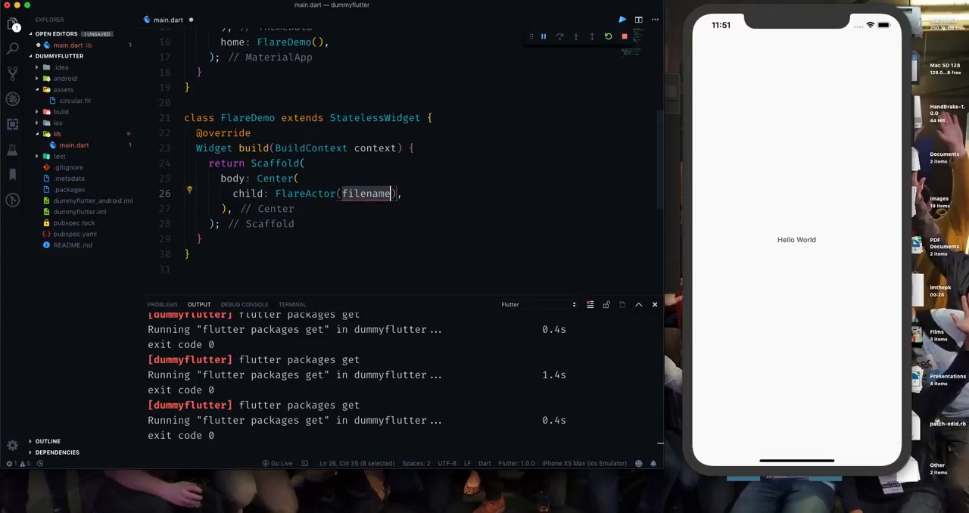
Set the FlareActor's filename argument to "assets/circular.flr" and end it with a comma.
text("ass)
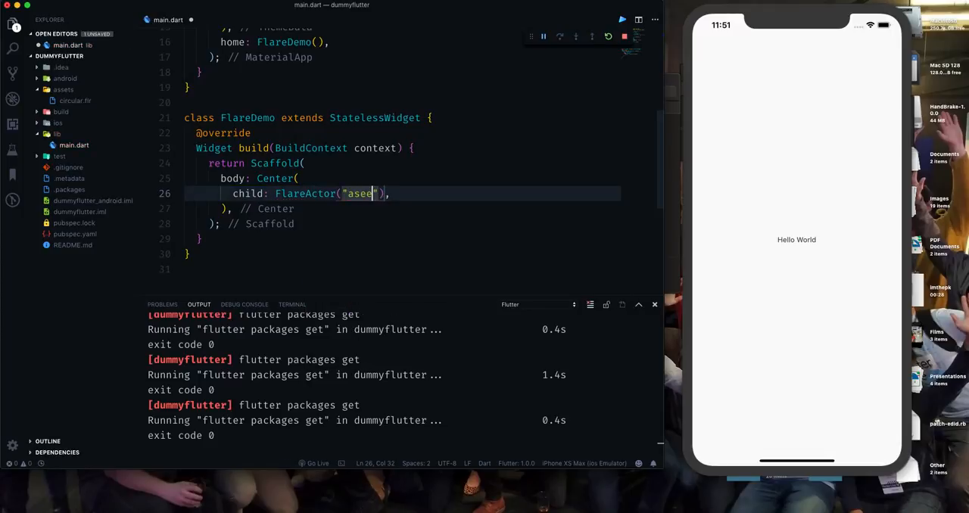
text(ets/)
key(ctrl+space)
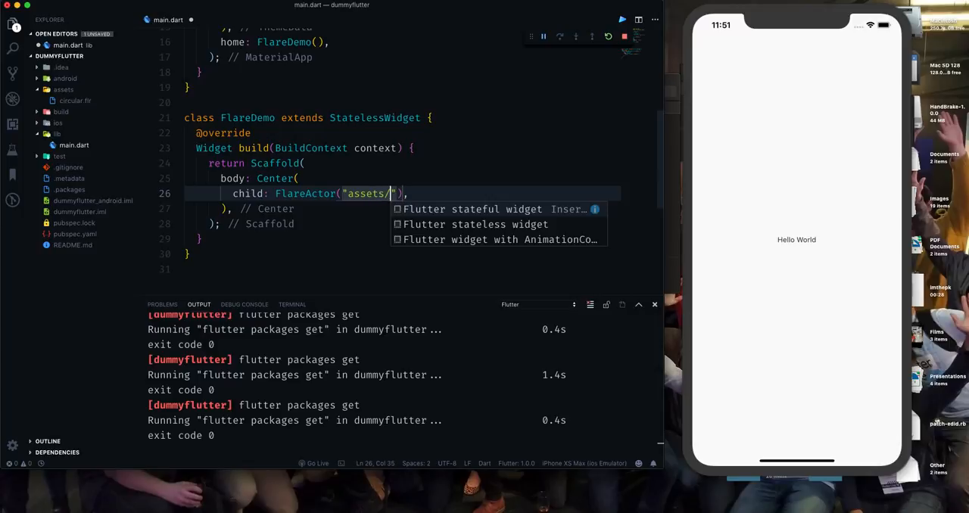
text(circular)
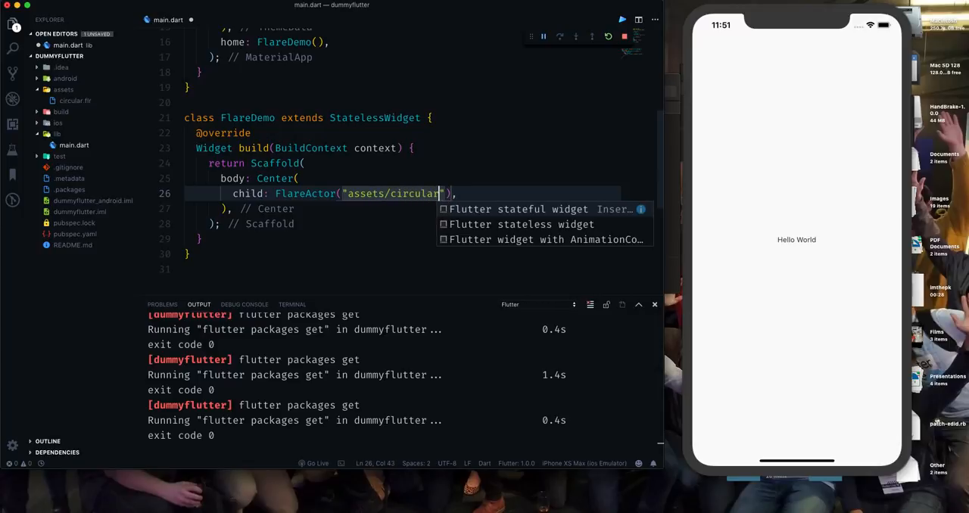
key(Escape)
text(.flr",)
Give the FlareActor an animation argument set to "circular", placed on a new line after the file path.
key(Return)
key(ctrl+space)
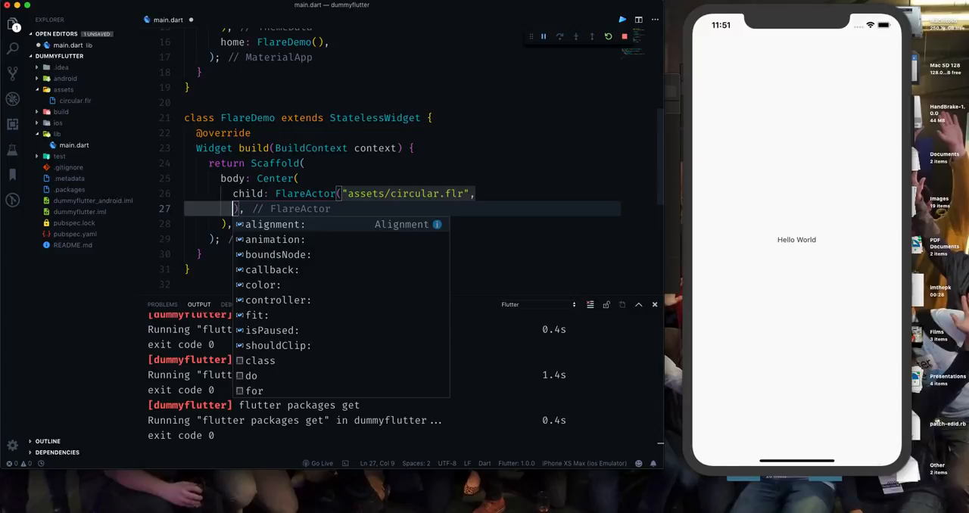
key(Down)
key(Down)
key(Down)
key(Down)
key(Down)
key(Down)
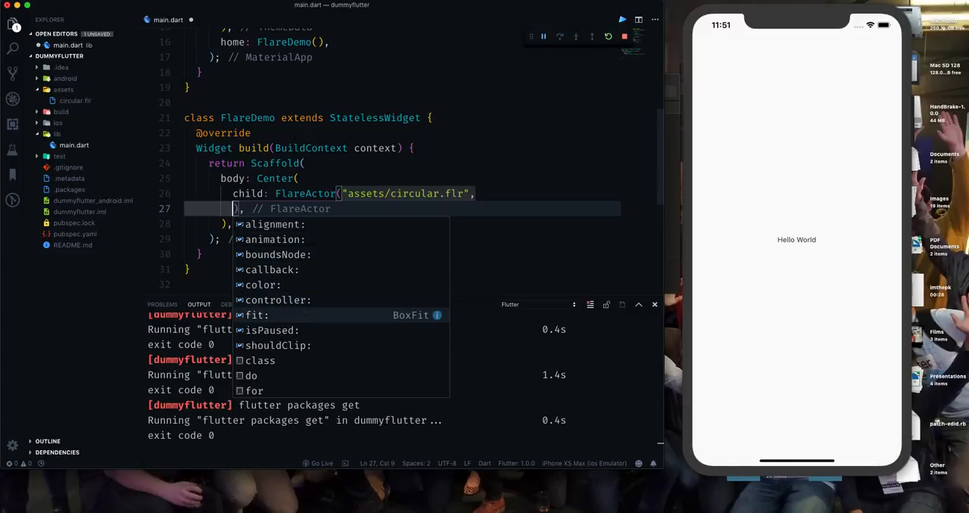
key(Up)
key(Up)
key(Up)
key(Up)
key(Up)
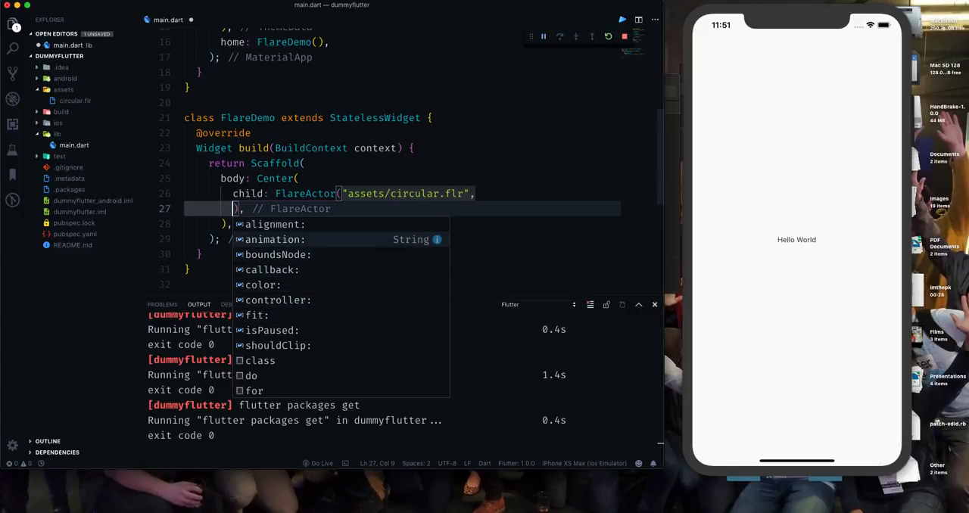
key(Return)
key(ctrl+Right)
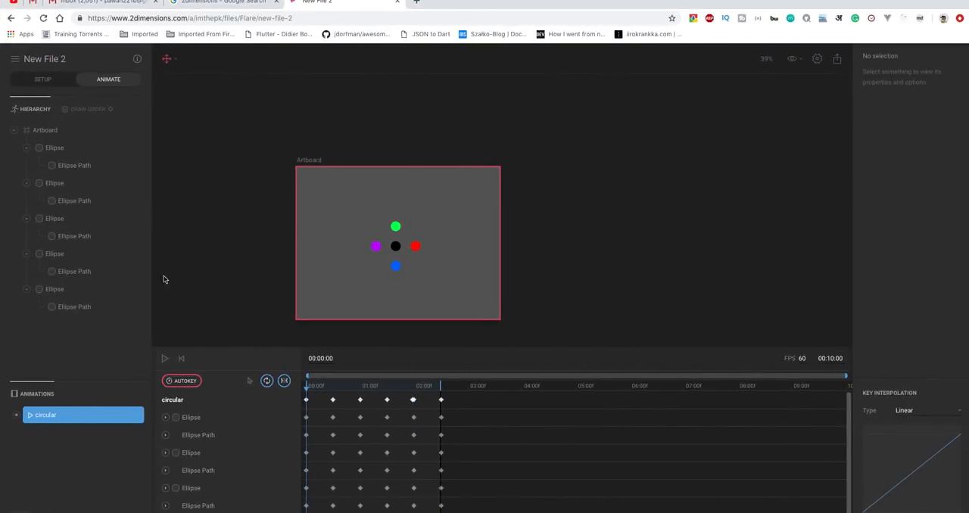
key(ctrl+Left)
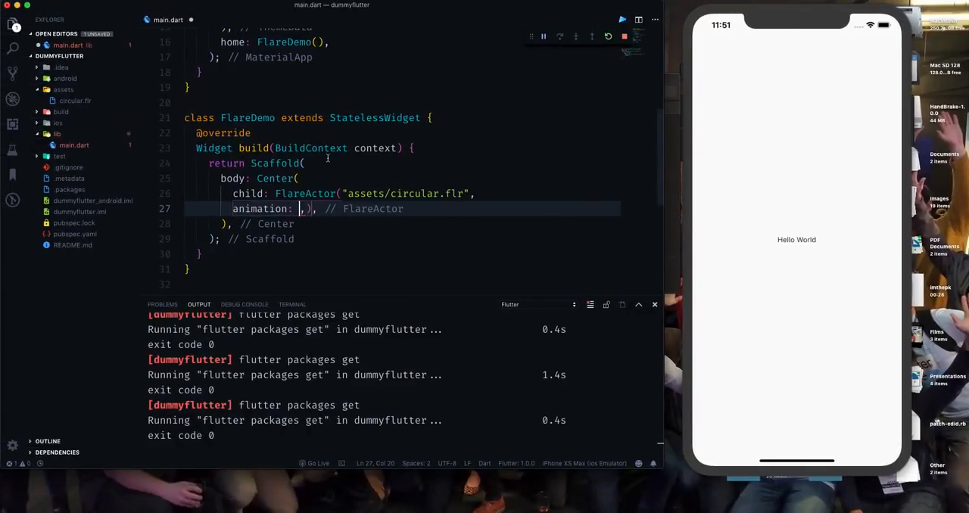
text("circ)
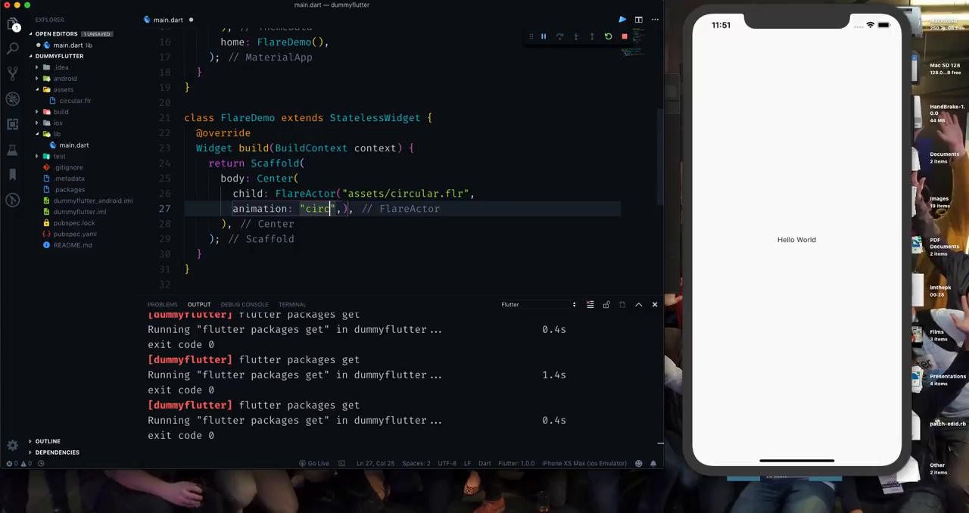
text(ular",)
key(Return)
Add a fit argument set to BoxFit.contain below the FlareActor's animation argument and save main.dart.
click(372, 202)
key(Return)
key(ctrl+space)
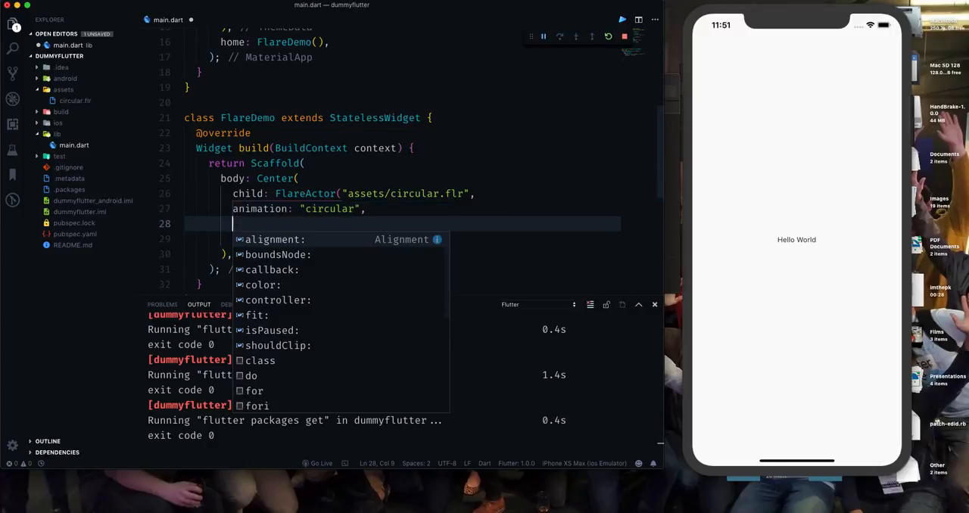
key(Return)
key(ctrl+z)
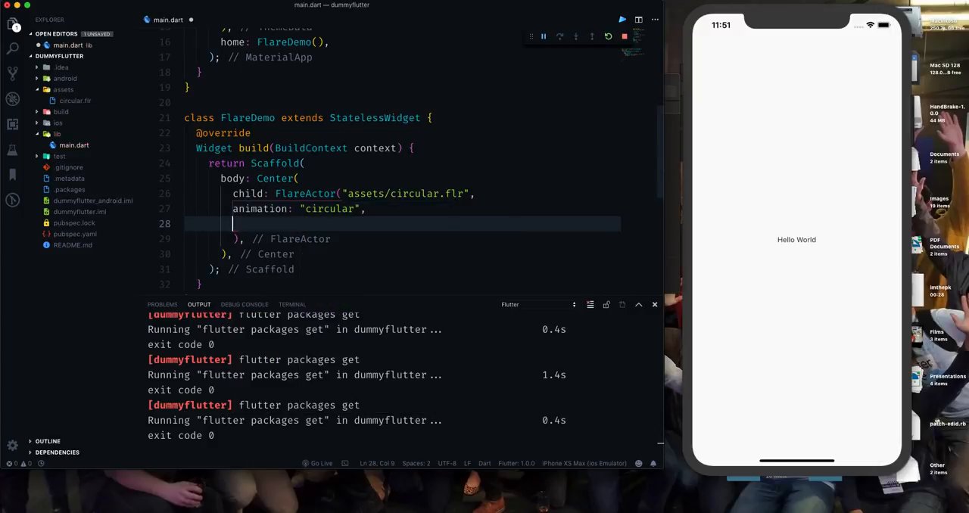
key(ctrl+space)
key(Down)
key(Down)
key(Down)
key(Down)
key(Down)
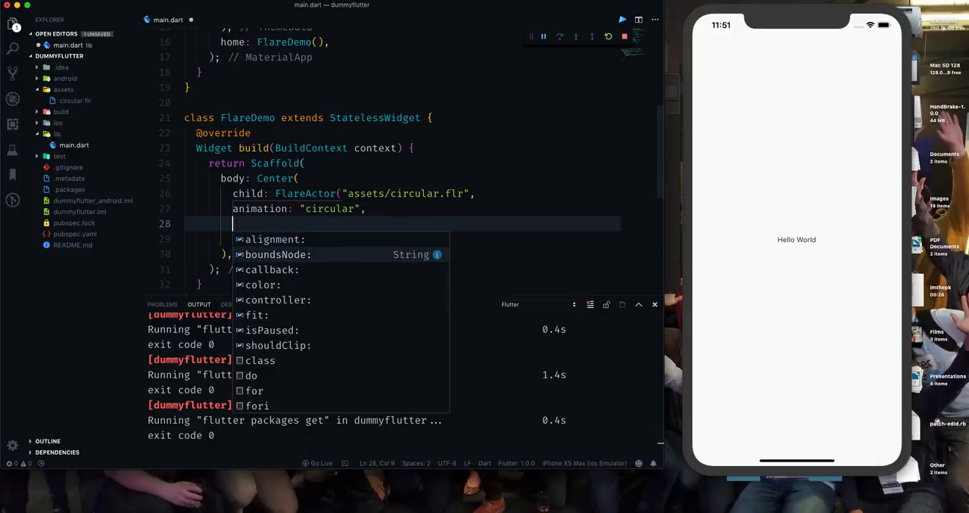
key(Up)
key(Down)
key(Up)
key(Down)
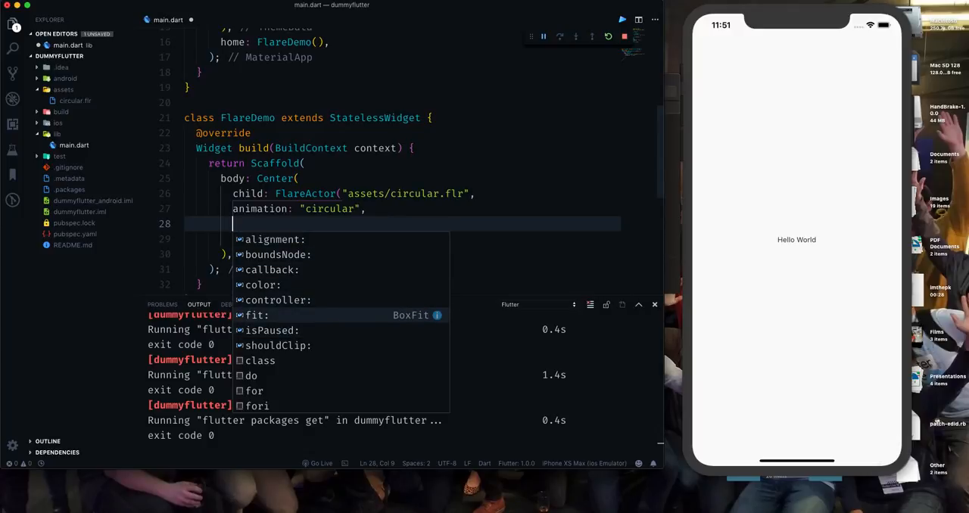
key(Return)
text(Bo)
key(Return)
key(ctrl+s)
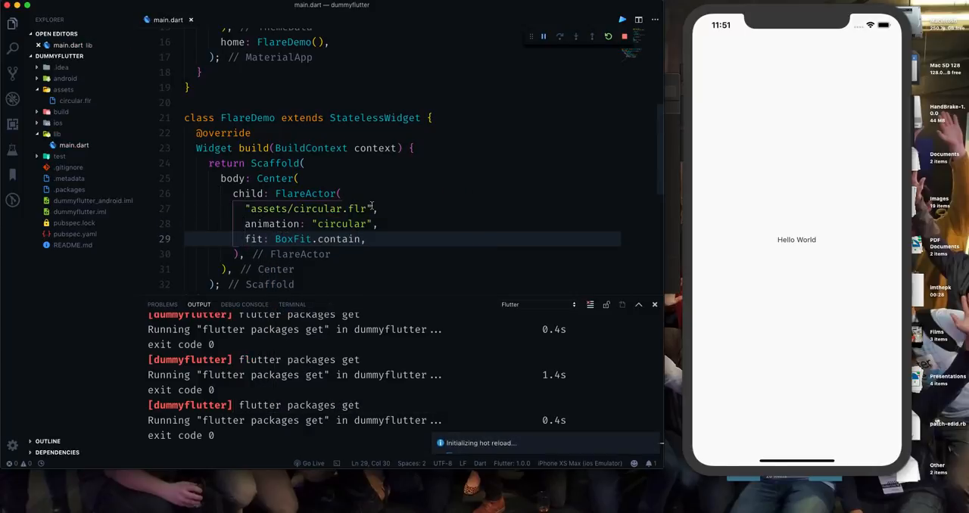
click(399, 217)
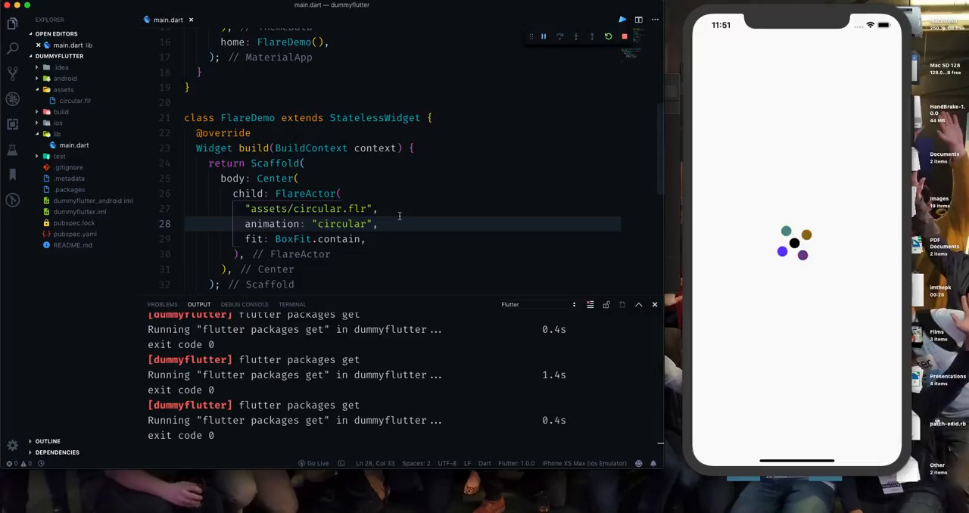
click(445, 119)
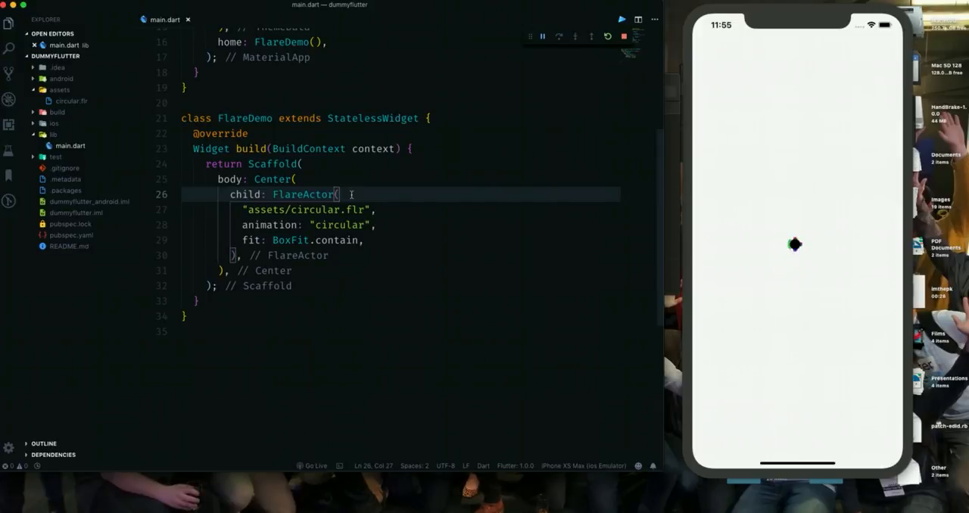
Insert a color argument set to Colors.red between the FlareActor's animation and fit arguments, and save main.dart.
click(393, 222)
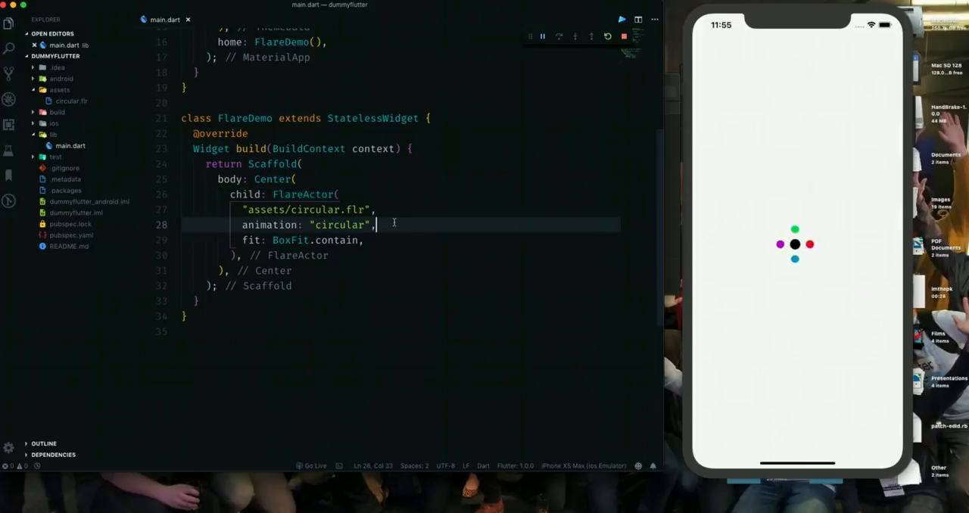
key(Return)
text(co)
key(Return)
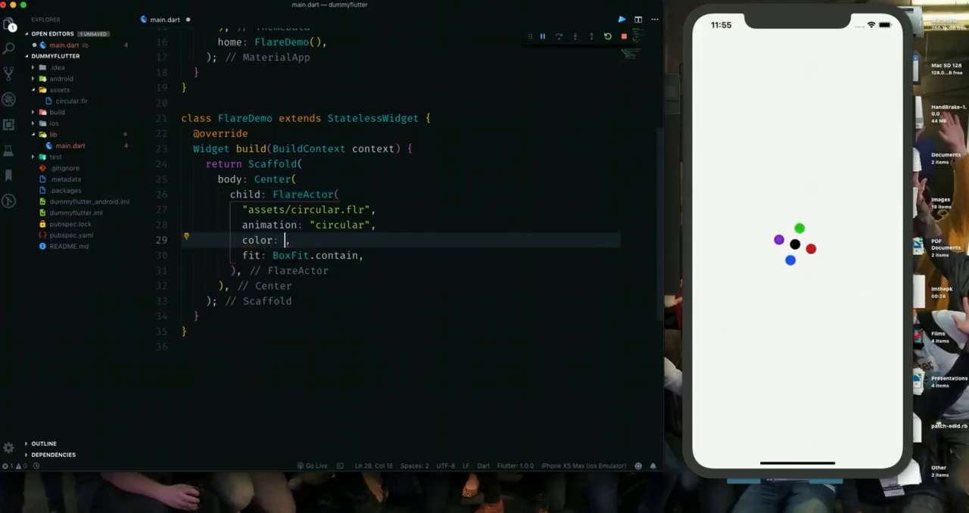
text(Colors.)
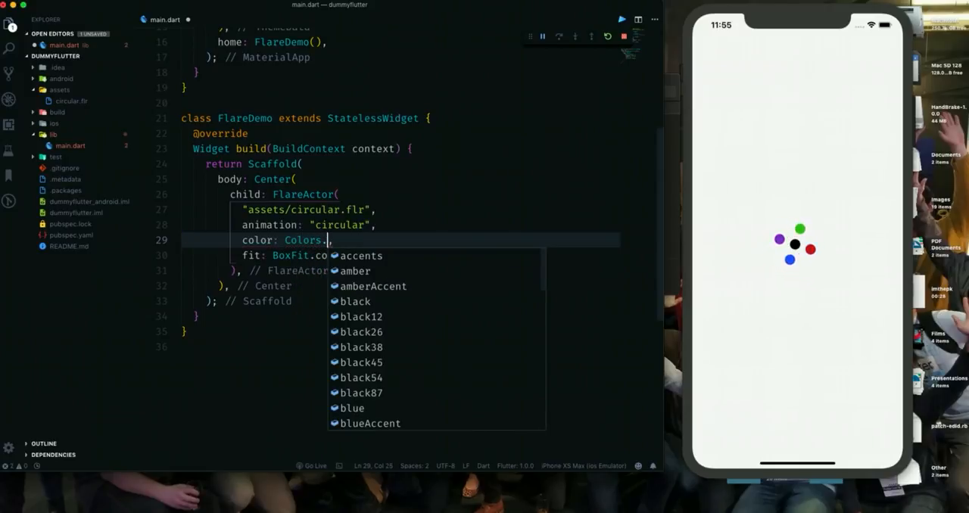
text(red)
key(ctrl+s)
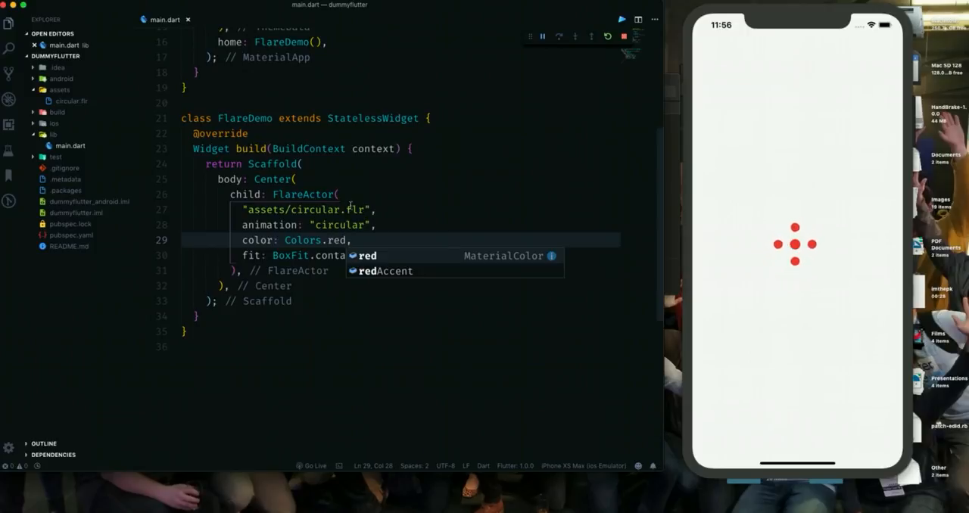
Change the FlareActor's color argument to Colors.green and save main.dart.
click(328, 225)
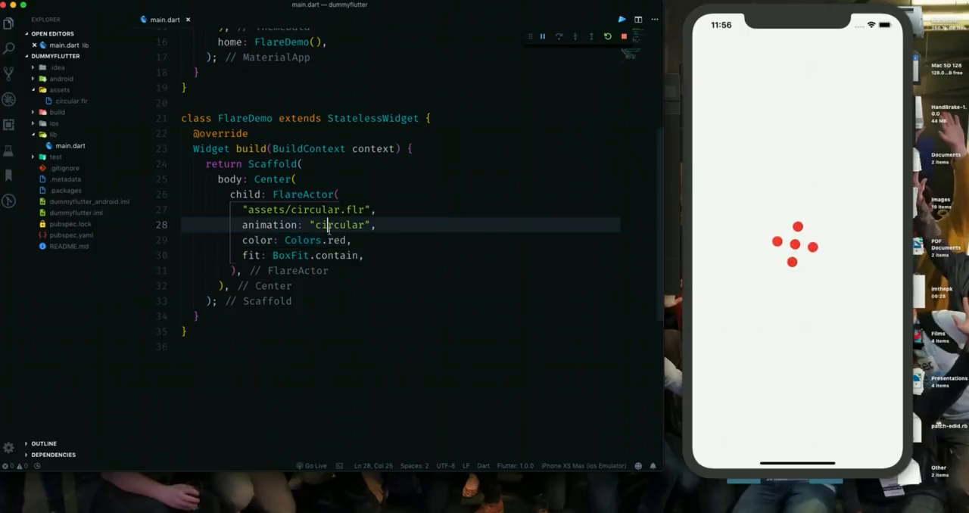
double_click(342, 241)
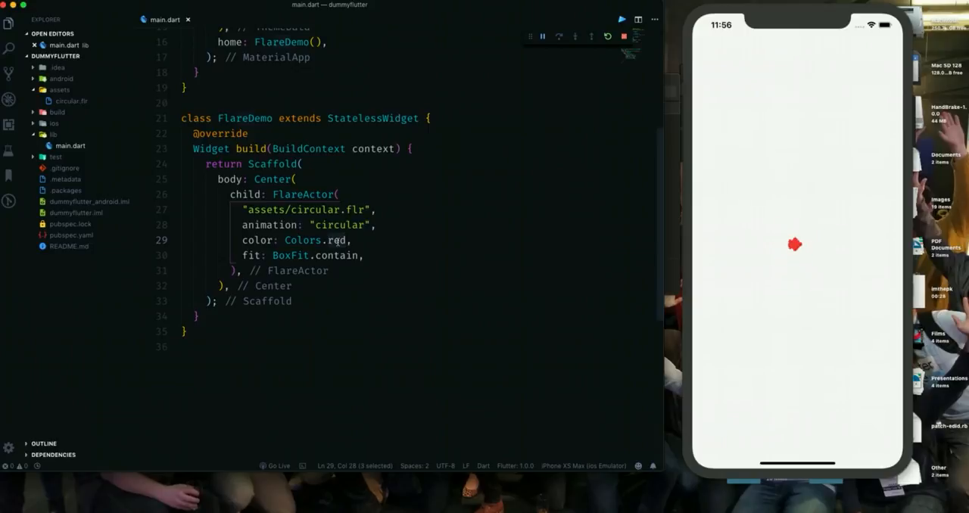
key(BackSpace)
text(green)
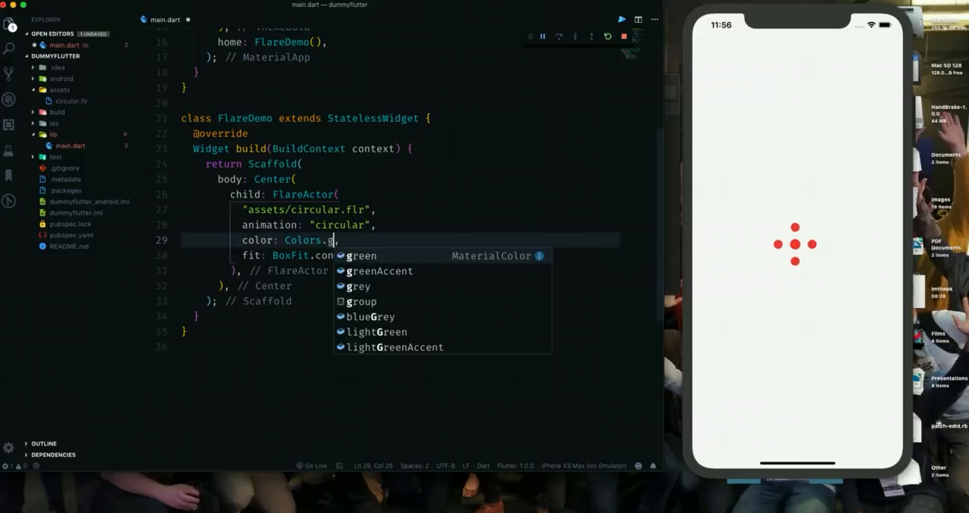
key(ctrl+s)
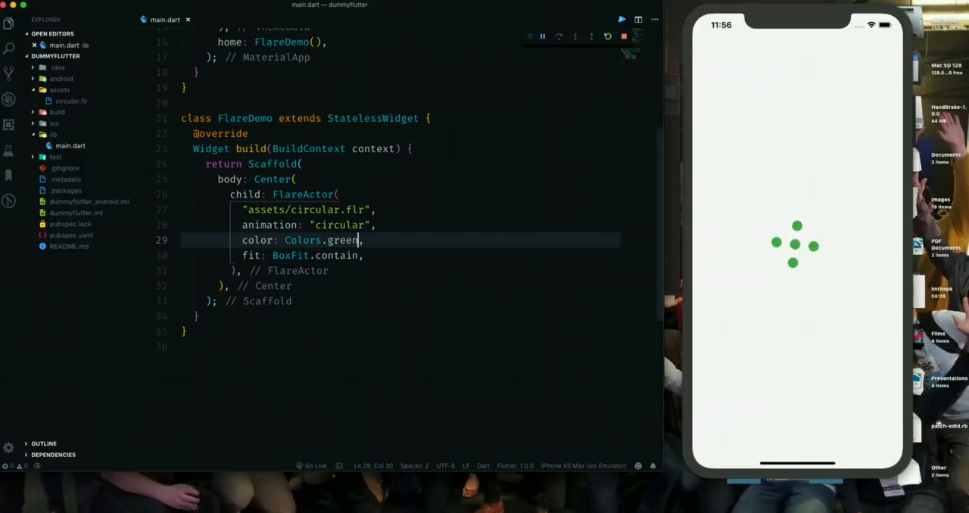
Change the FlareActor's color argument to Colors.black and save main.dart.
double_click(338, 241)
key(BackSpace)
text(black)
key(super+s)
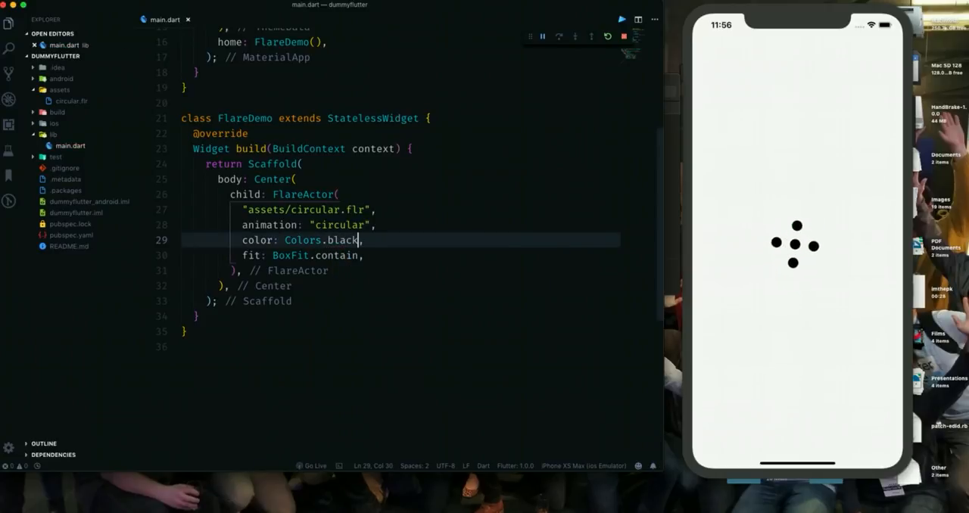
Change the FlareActor's color argument to Colors.blue and save main.dart.
double_click(338, 242)
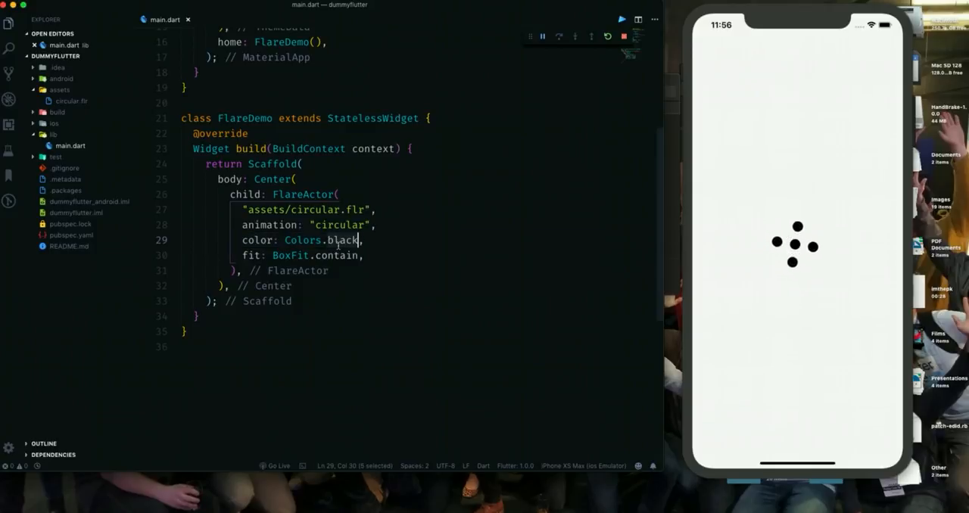
text(blue)
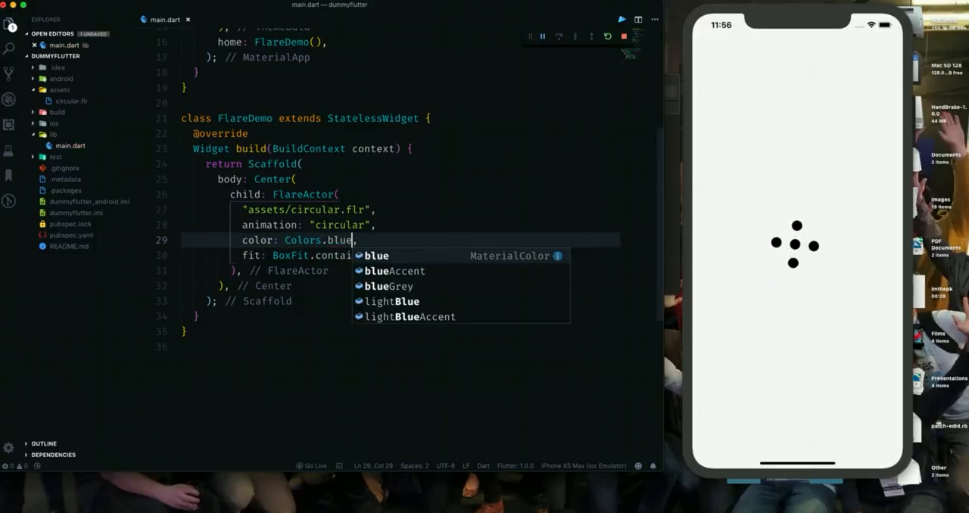
key(super+s)
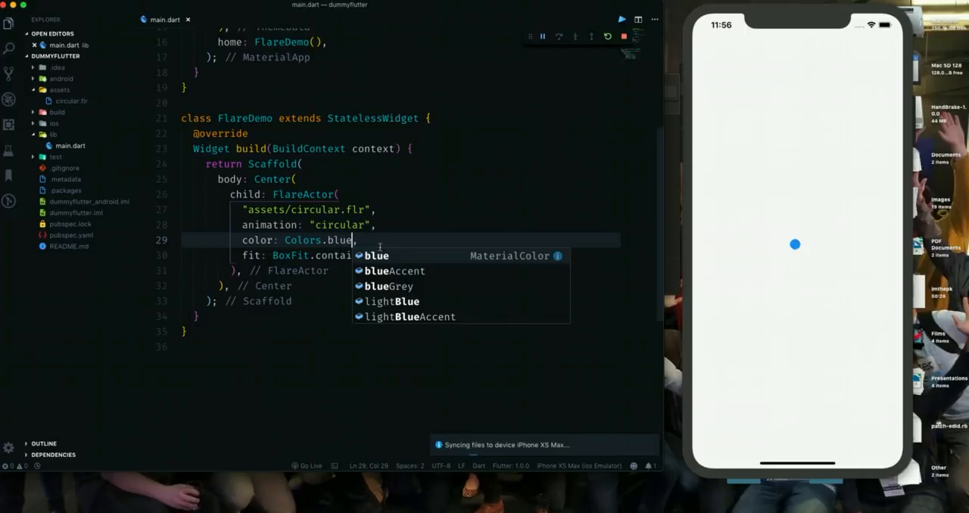
Add an isPaused argument set to true below the FlareActor's color argument and save main.dart.
click(373, 240)
key(Return)
key(ctrl+space)
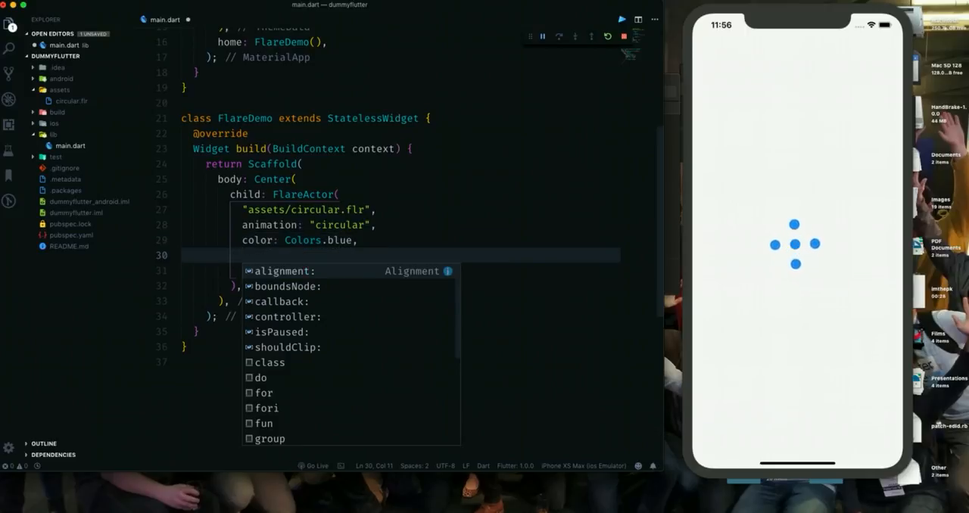
key(Down)
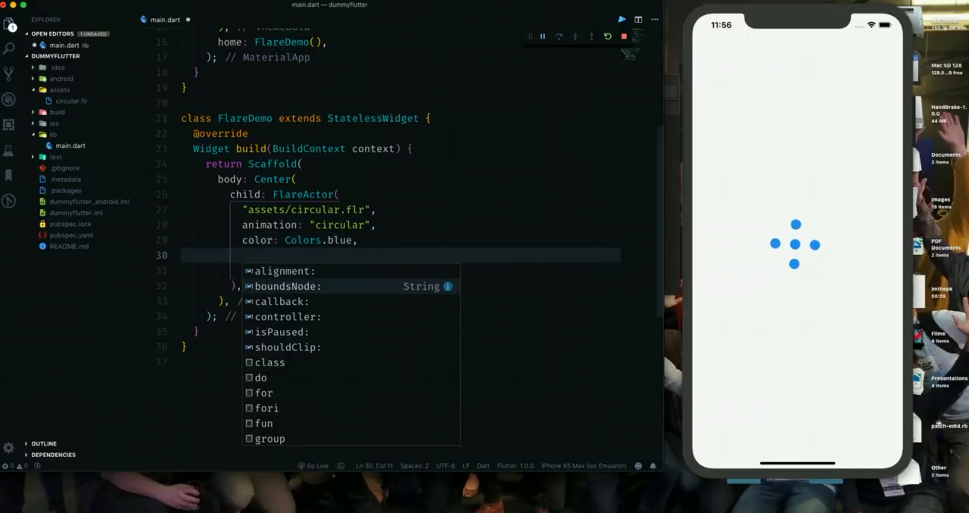
key(Down)
key(Down)
key(Down)
key(Down)
key(Up)
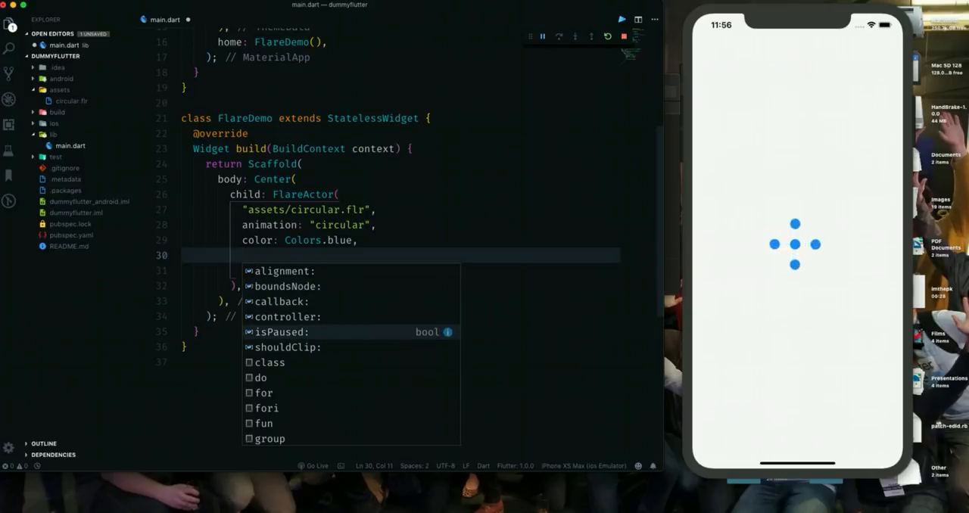
key(Return)
text(tri,)
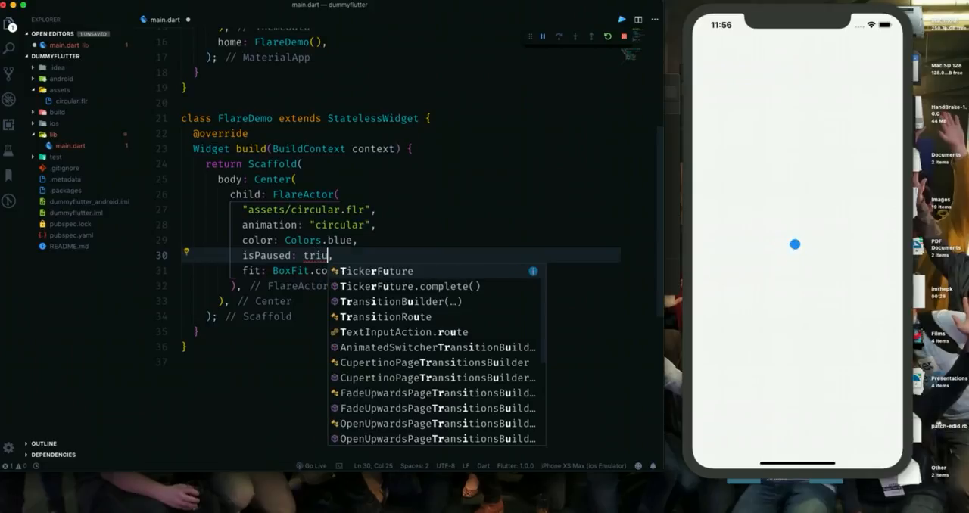
key(BackSpace)
text(ue)
key(ctrl+s)
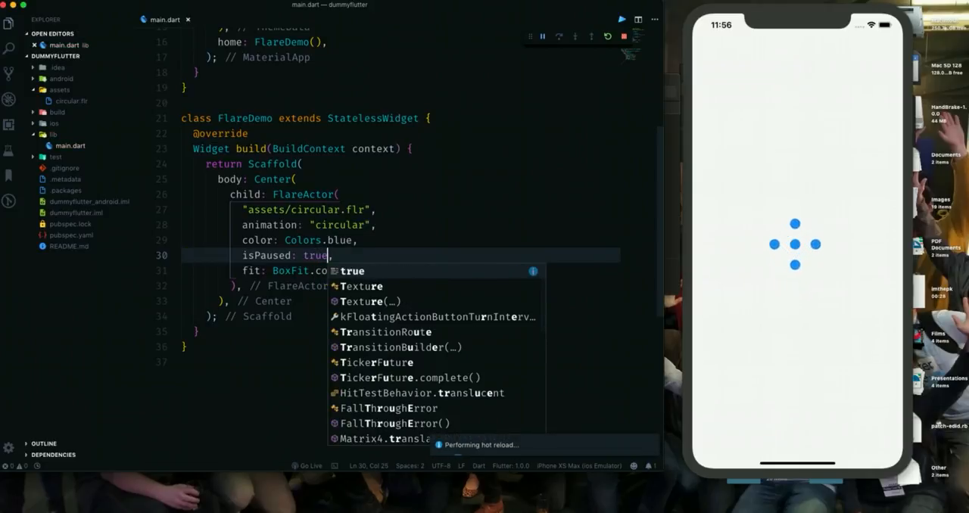
click(429, 190)
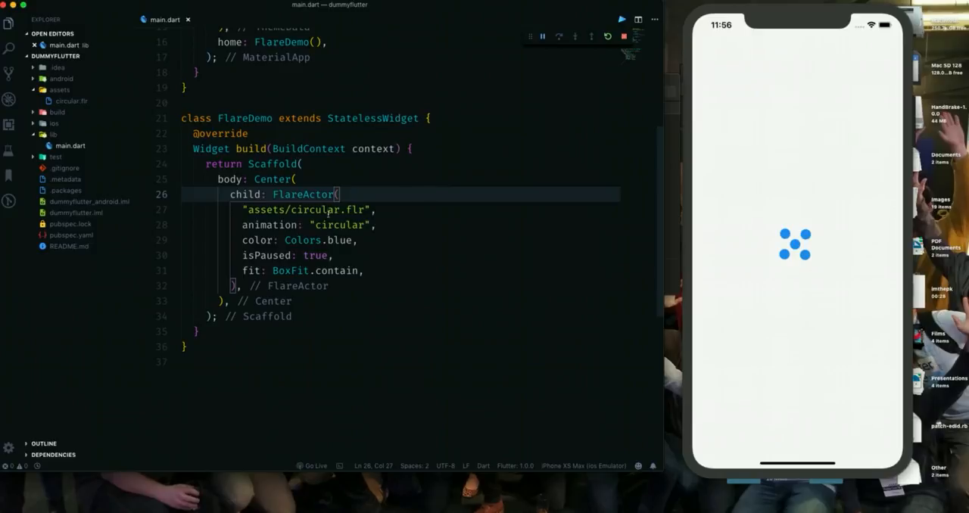
Remove the isPaused and color arguments from the FlareActor, saving main.dart after each removal.
drag(242, 255, 345, 257)
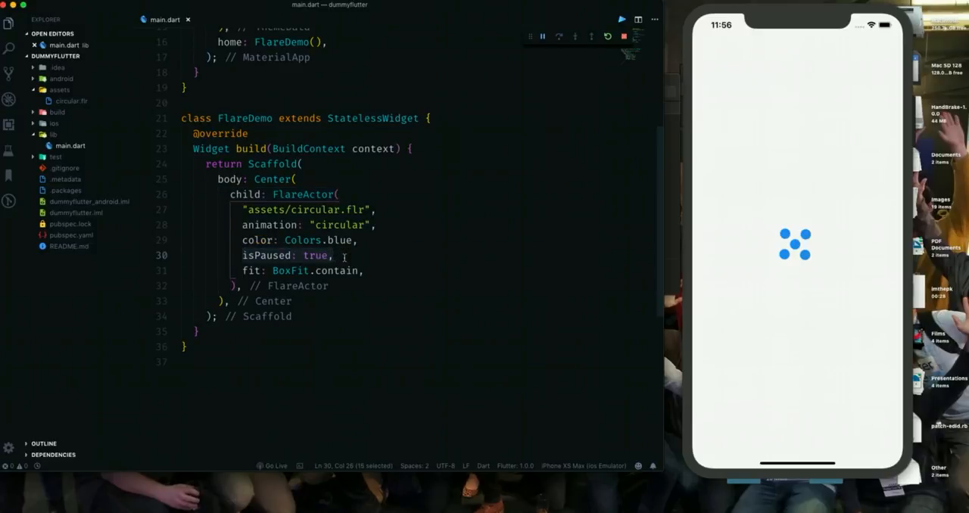
key(BackSpace)
key(super+shift+k)
key(super+s)
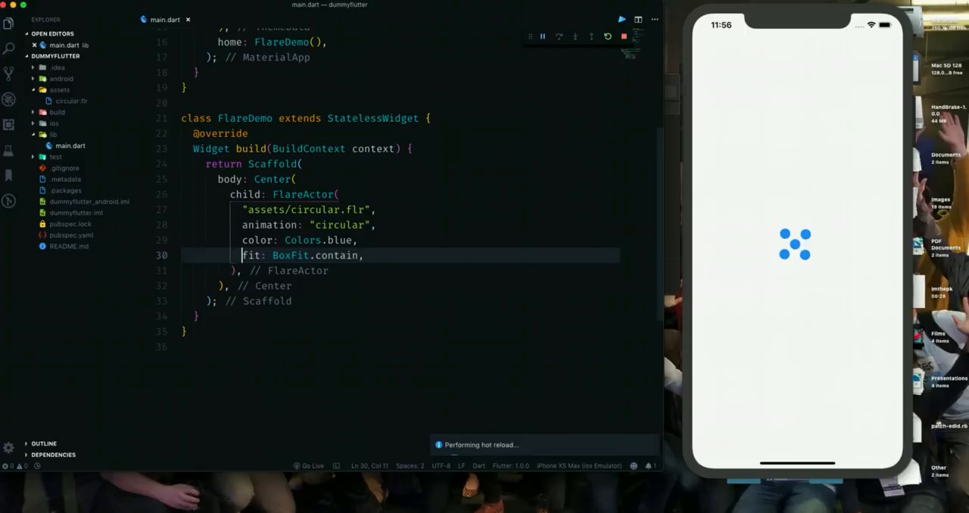
drag(240, 240, 391, 240)
key(super+shift+k)
key(super+s)
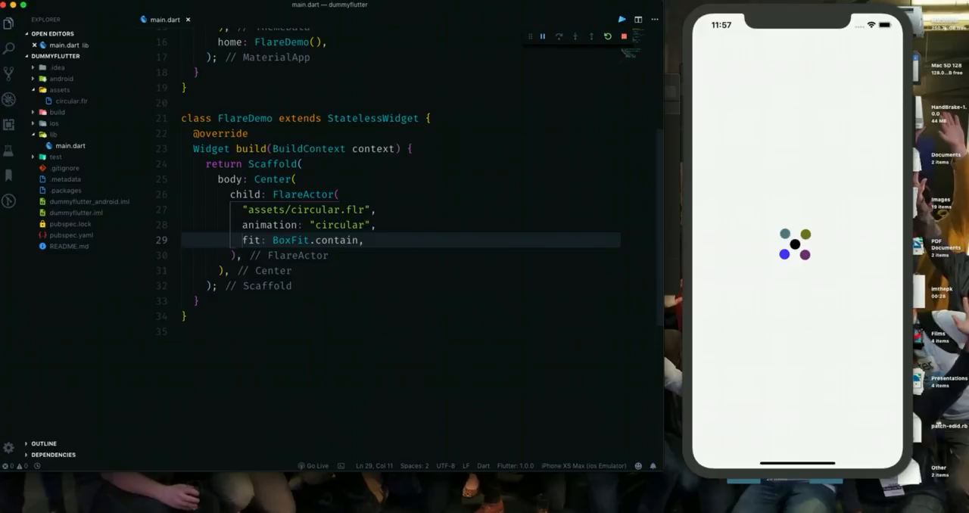
Hot restart the Flutter app on the simulator.
click(483, 221)
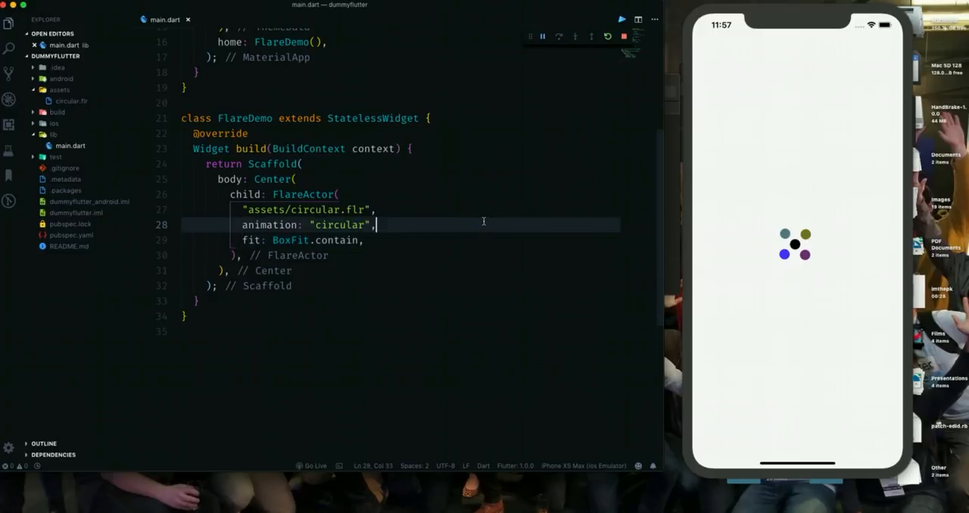
key(super+s)
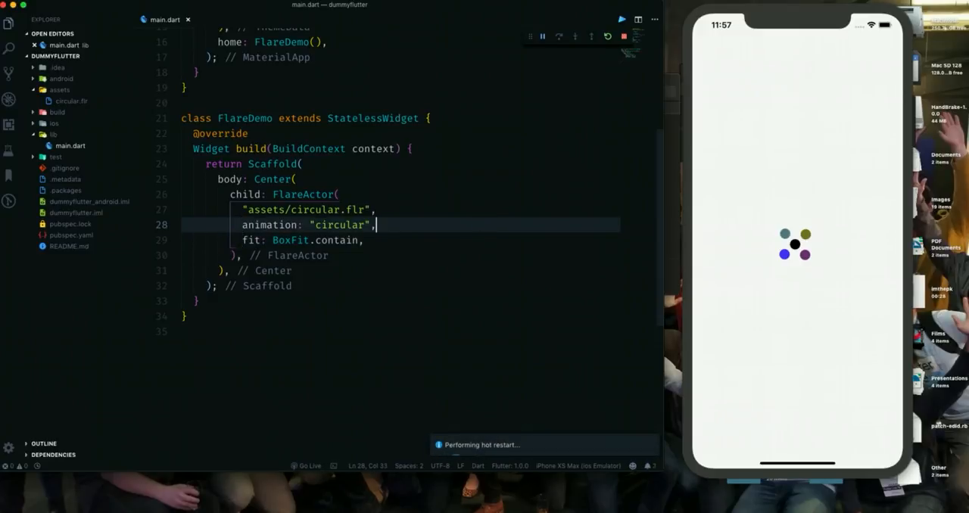